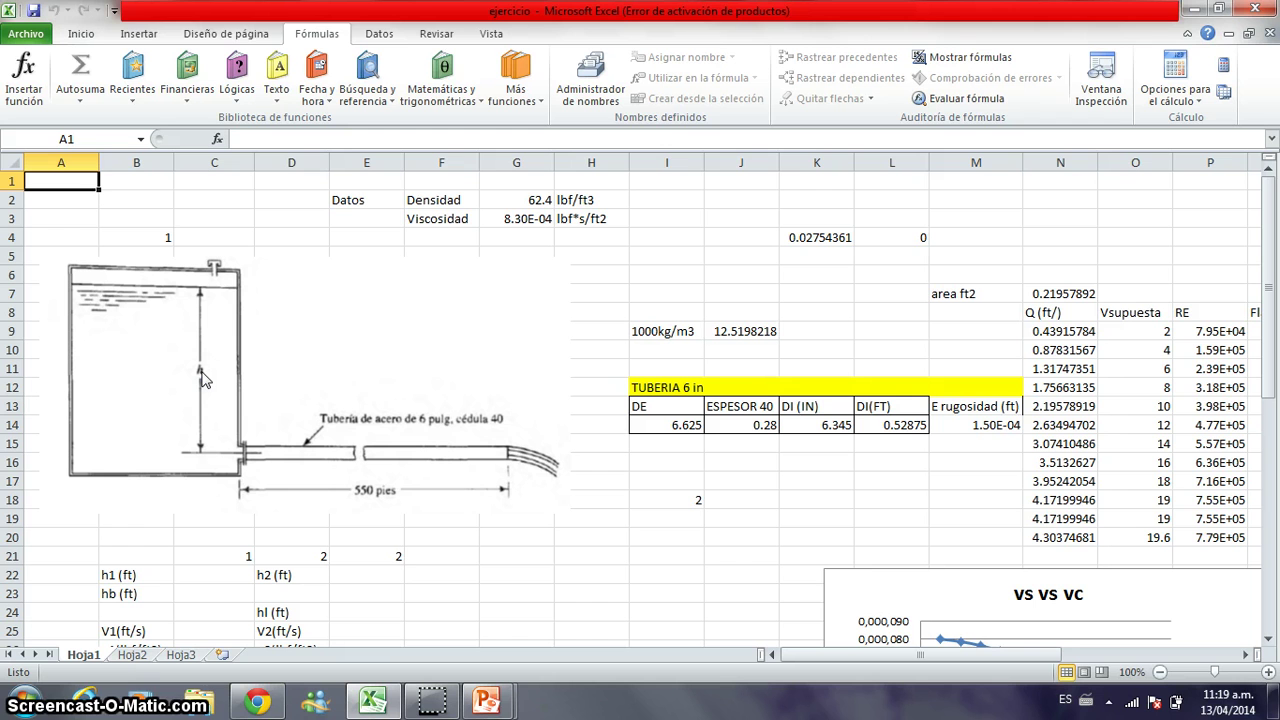
Step: Review the worksheet from the tank diagram down through the friction factor and head loss calculations to the Vcalculada equation in B49
key("Down")
key("Down")
key("Down")
key("Down")
key("Down")
key("Down")
key("Down")
key("Down")
key("Down")
key("Down")
key("Down")
key("Down")
key("Down")
key("Down")
key("Down")
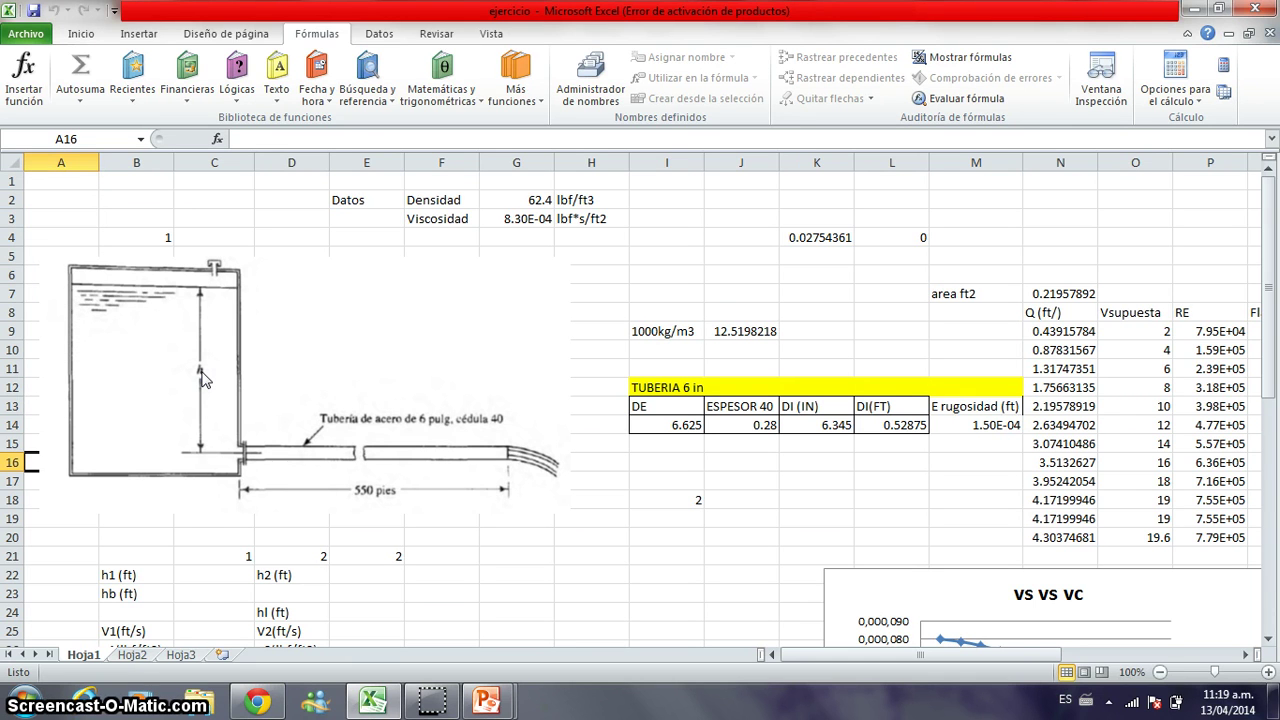
key("Down")
key("Down")
key("Down")
key("Down")
key("Down")
key("Down")
key("Down")
key("Down")
key("Down")
key("Down")
key("Down")
key("Down")
key("Down")
key("Down")
key("Down")
key("Down")
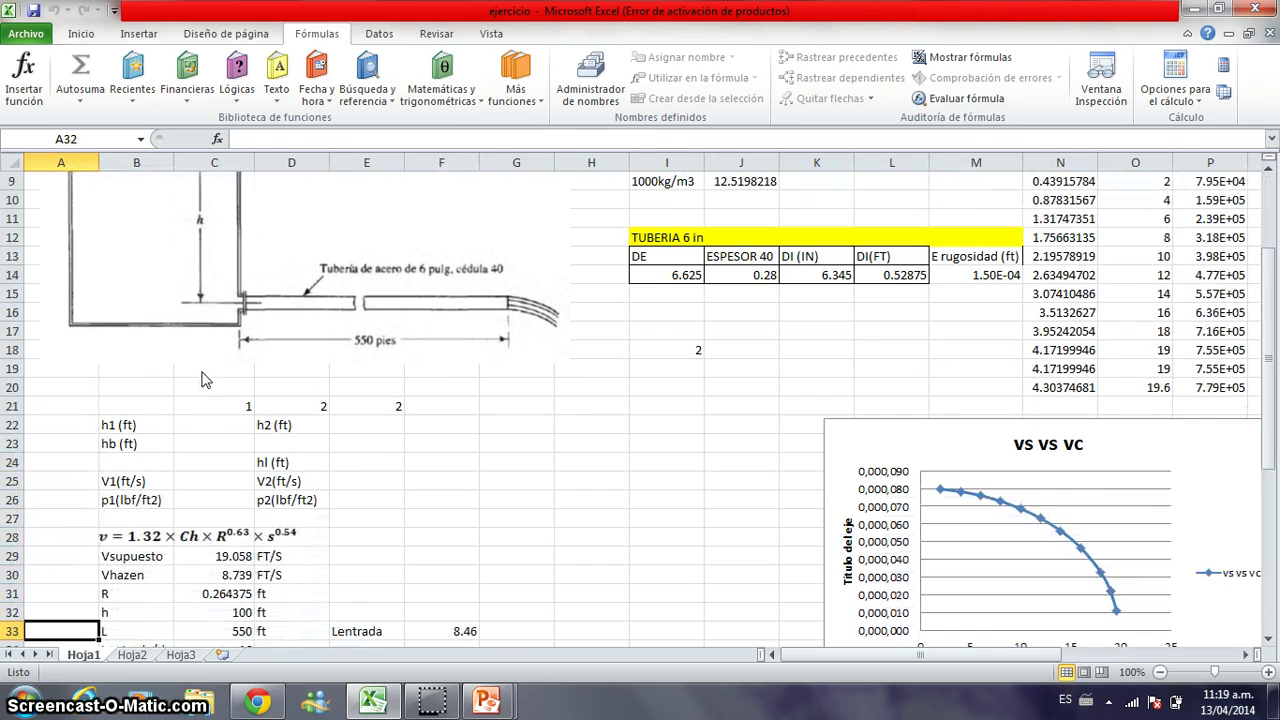
key("Down")
key("Down")
key("Down")
key("Down")
key("Down")
key("Down")
key("Down")
key("Down")
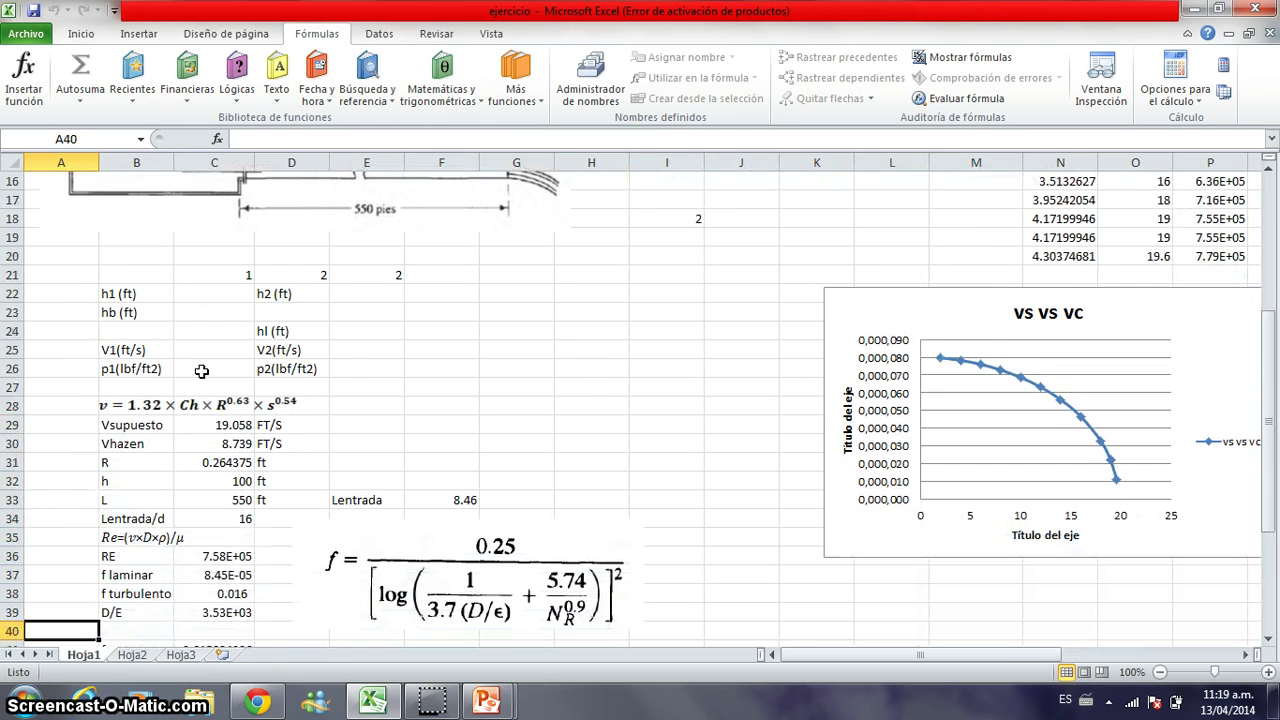
key("Down")
key("Down")
key("Down")
key("Down")
key("Down")
key("Down")
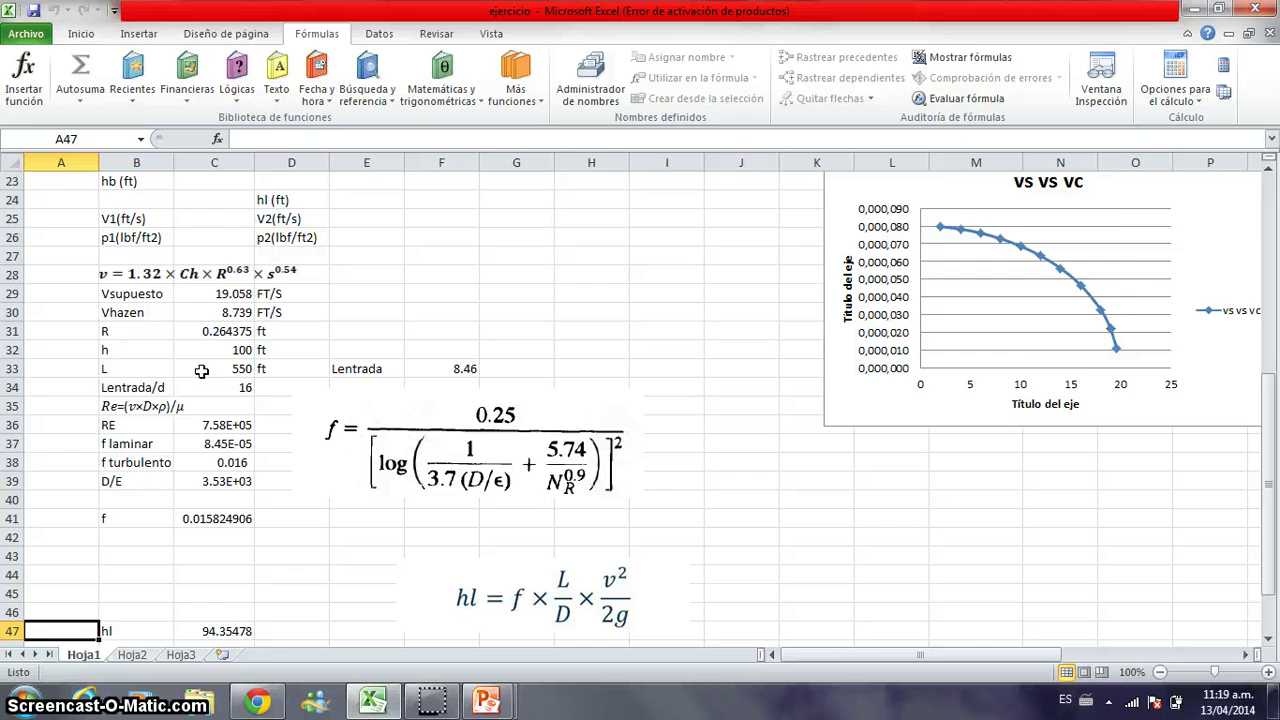
key("Down")
key("Down")
key("Down")
key("Down")
key("Down")
key("Down")
key("Down")
key("Down")
key("Down")
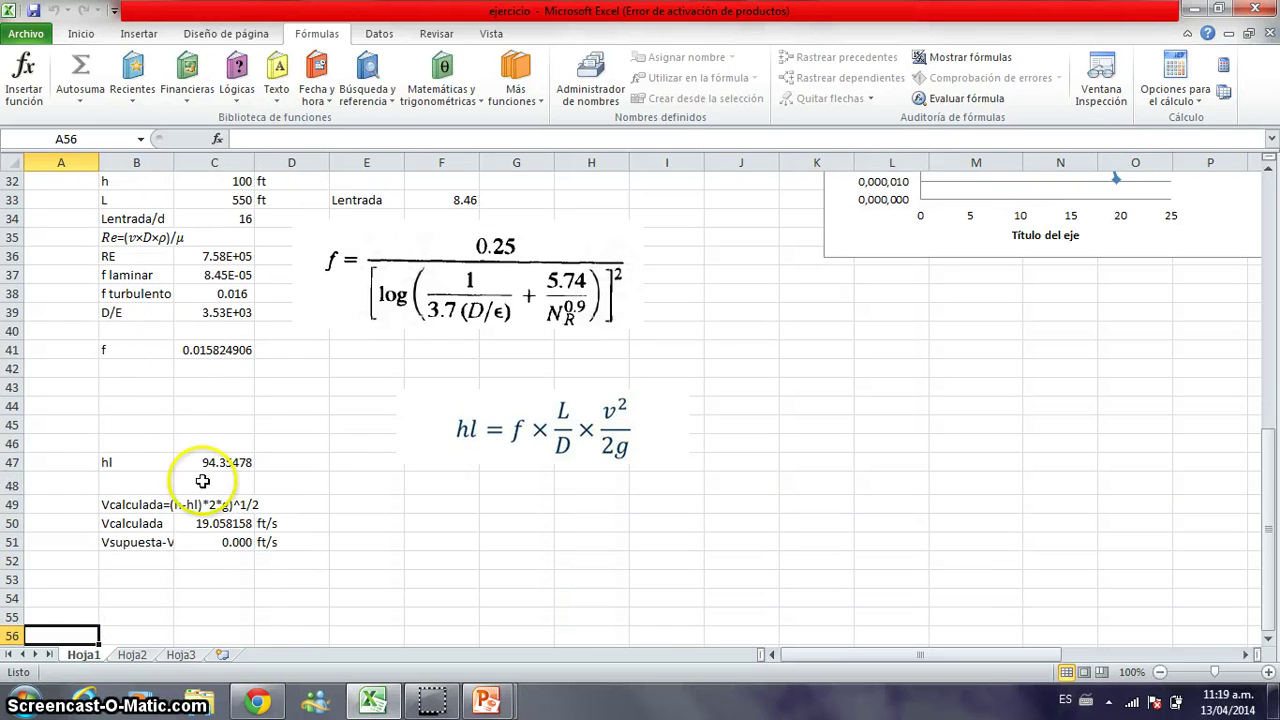
left_click(207, 505)
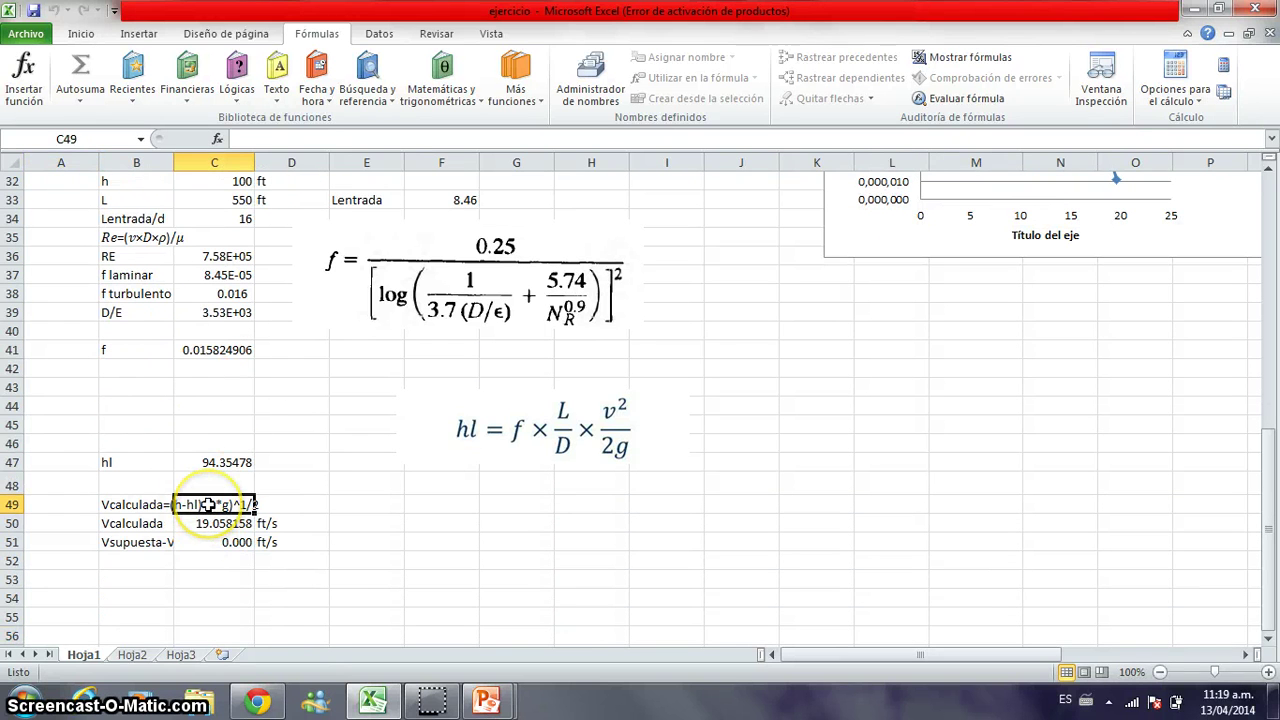
left_click(150, 504)
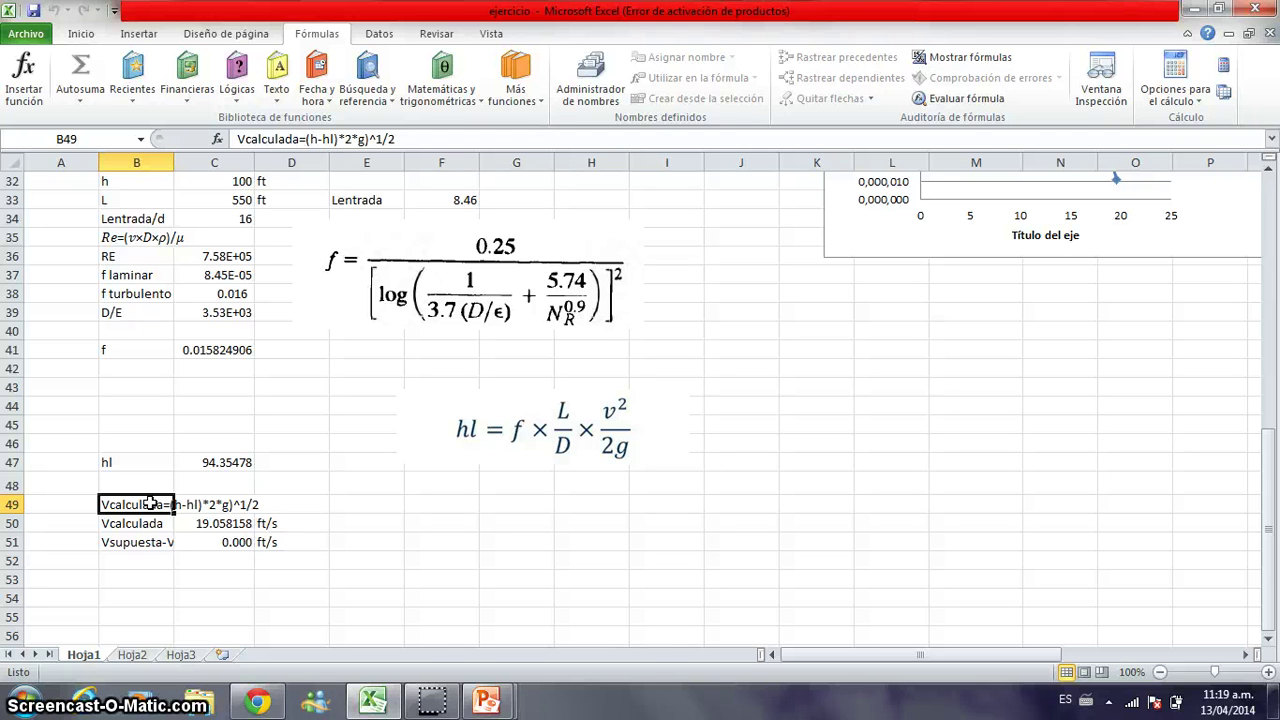
Step: Go back up through the calculation rows to review the tank diagram and the problem data at the start of the sheet
key("Up")
key("Up")
key("Up")
key("Up")
key("Up")
key("Up")
key("Up")
key("Up")
key("Up")
key("Up")
key("Up")
key("Up")
key("Up")
key("Up")
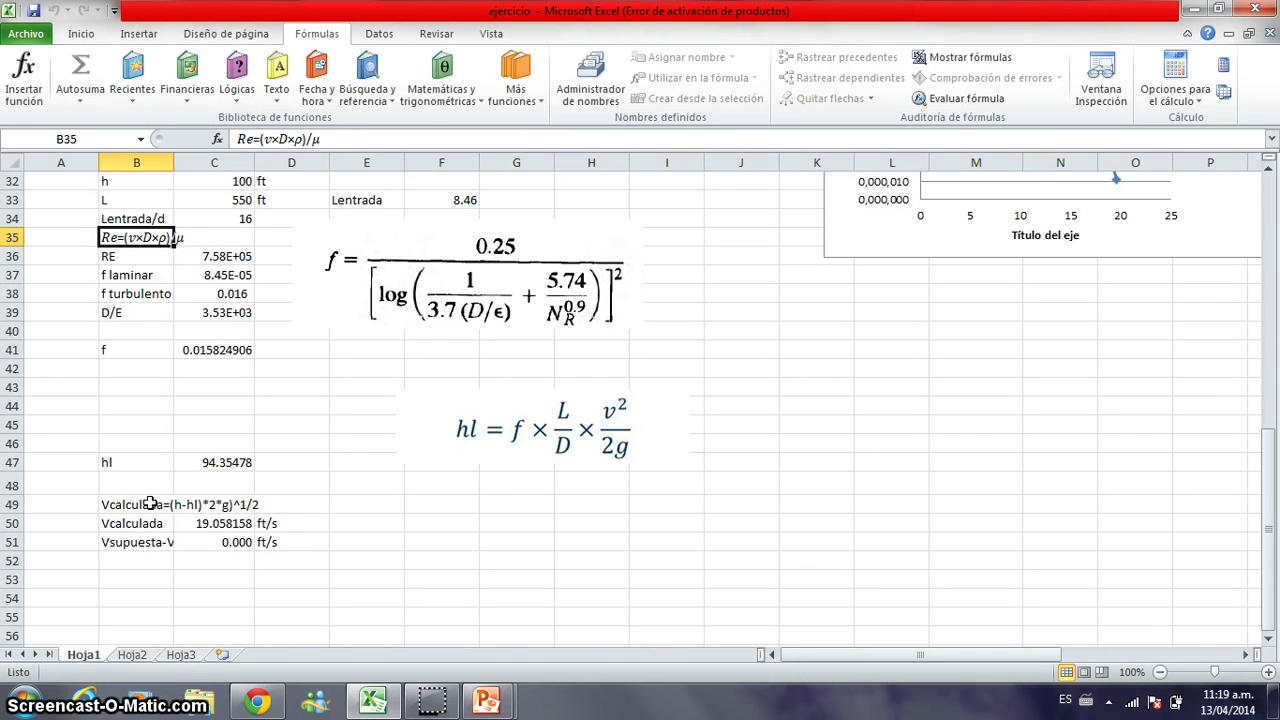
key("Up")
key("Up")
key("Up")
key("Up")
key("Up")
key("Up")
key("Up")
key("Up")
key("Up")
key("Up")
key("Up")
key("Up")
key("Up")
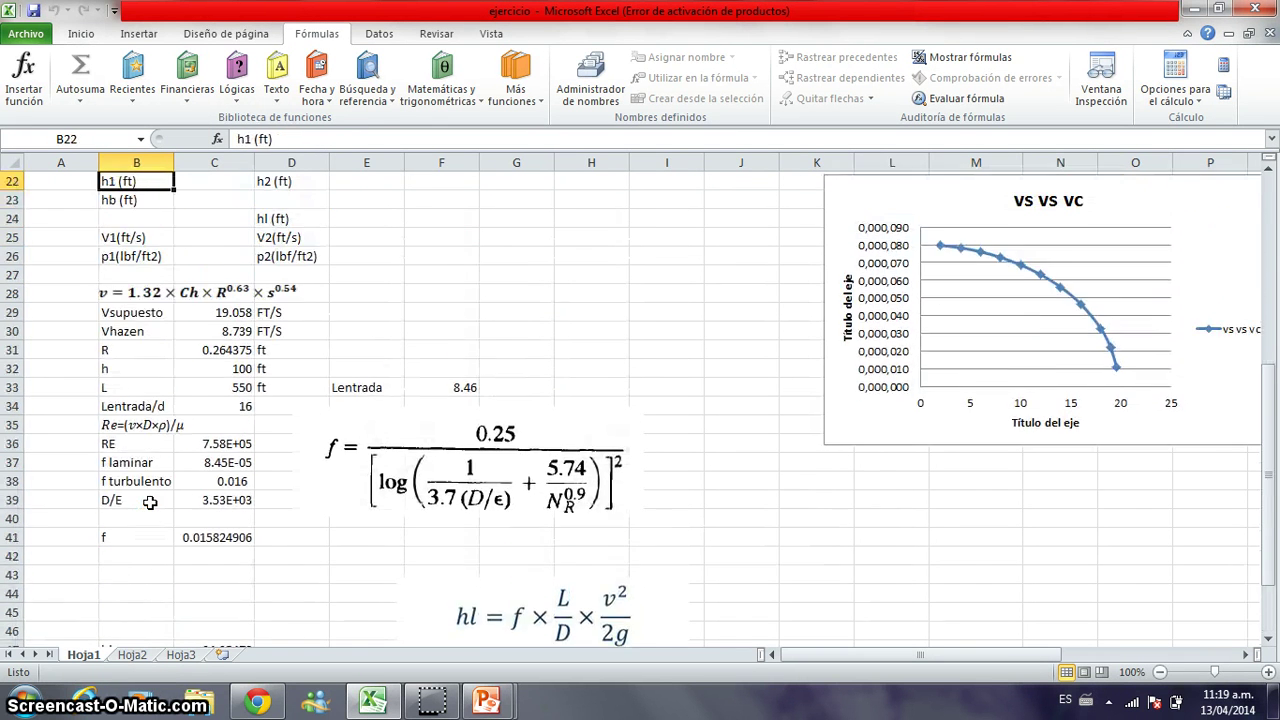
key("Up")
key("Up")
key("Up")
key("Up")
key("Up")
key("Up")
key("Up")
key("Up")
key("Up")
key("Up")
key("Up")
key("Up")
key("Up")
key("Up")
key("Up")
key("Up")
key("Up")
key("Up")
key("Up")
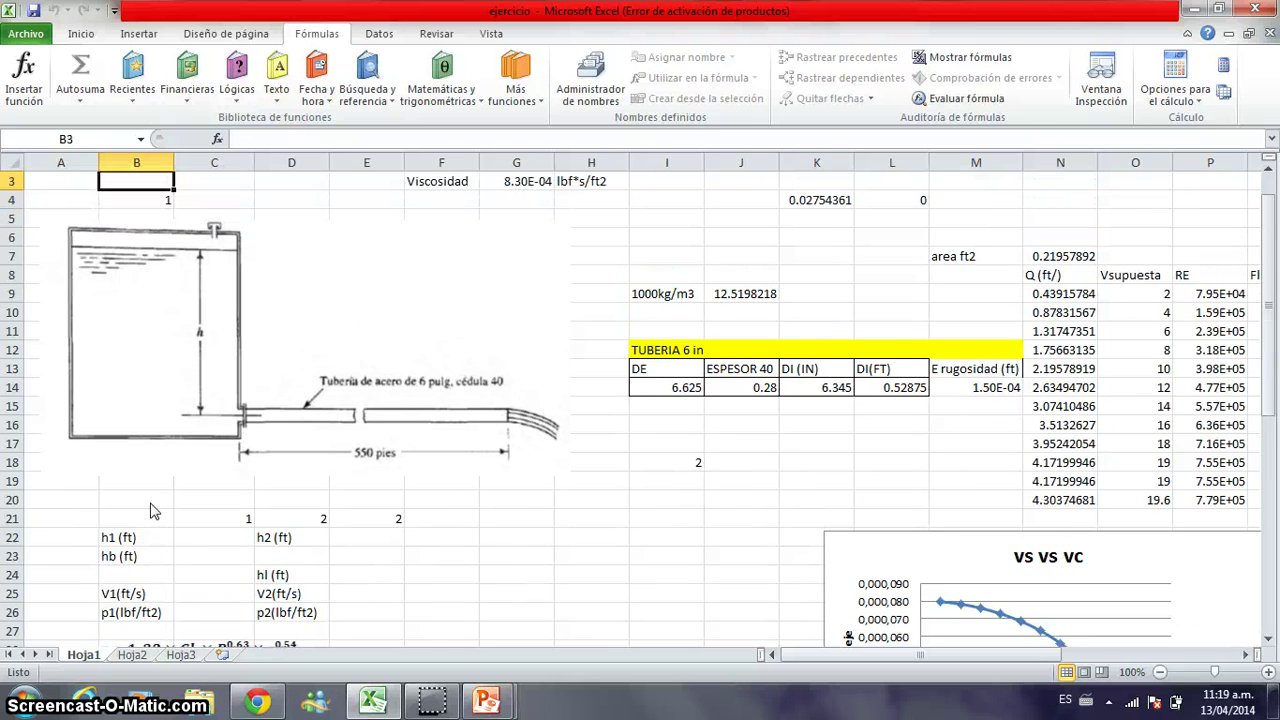
key("Down")
key("Down")
key("Down")
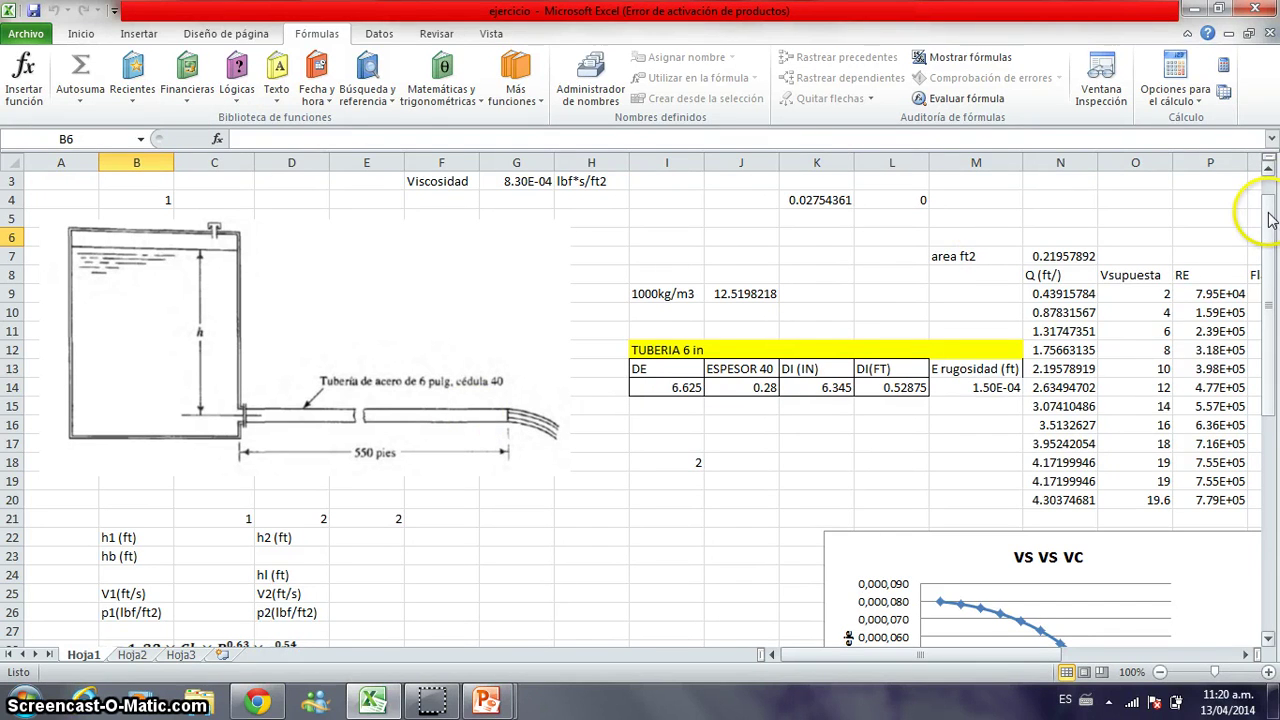
left_click_drag(1268, 218, 1266, 205)
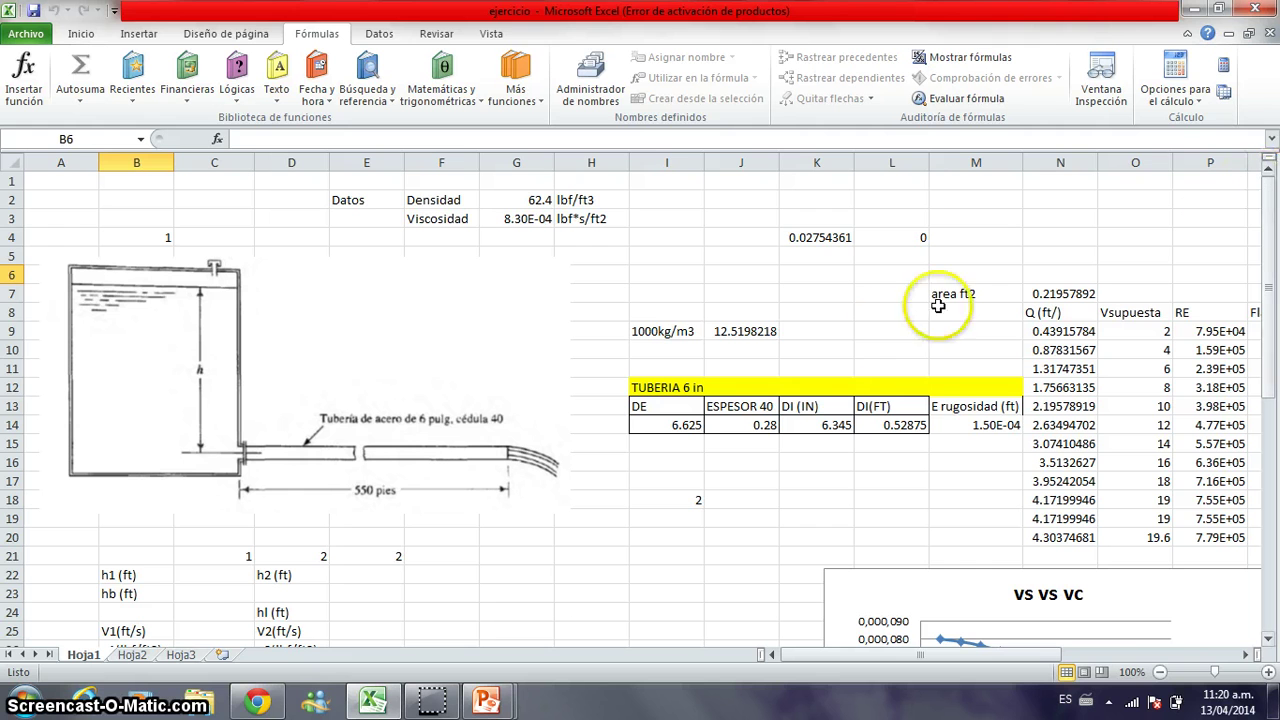
Step: Inspect the fluid's density and viscosity entries in the Datos block, cells F2 to G3
left_click(526, 201)
key("Left")
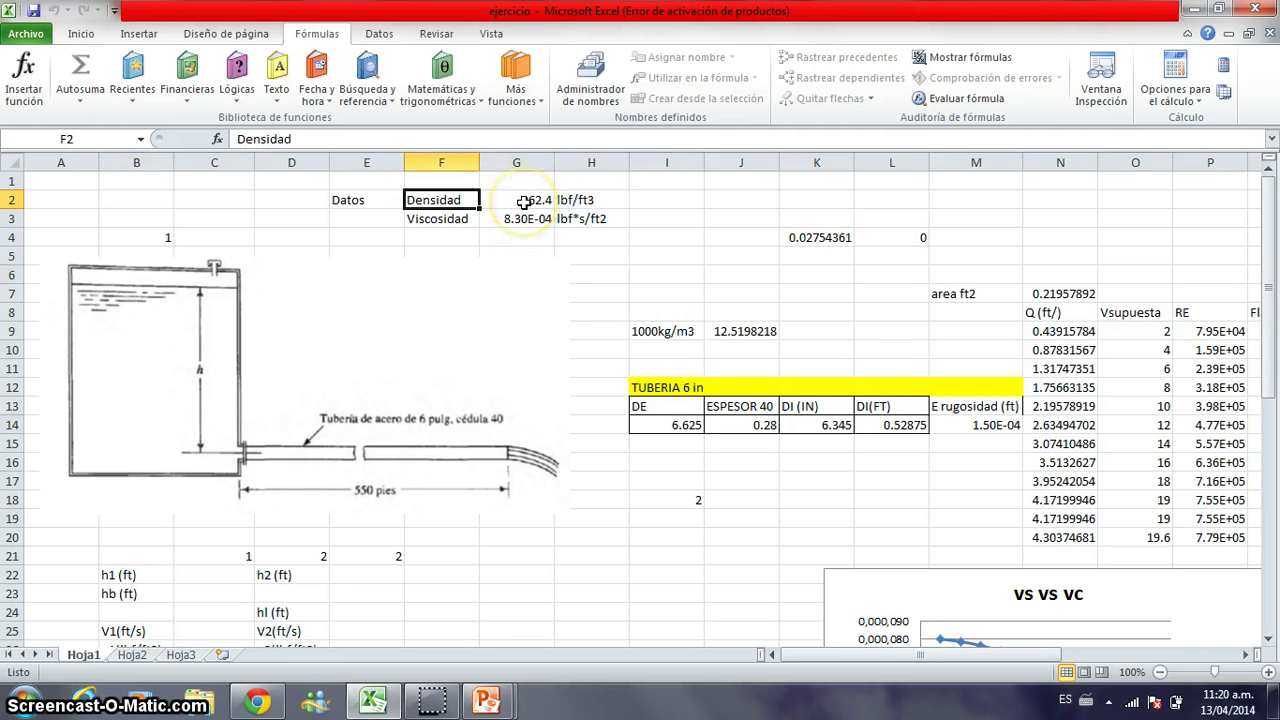
key("Right")
key("Down")
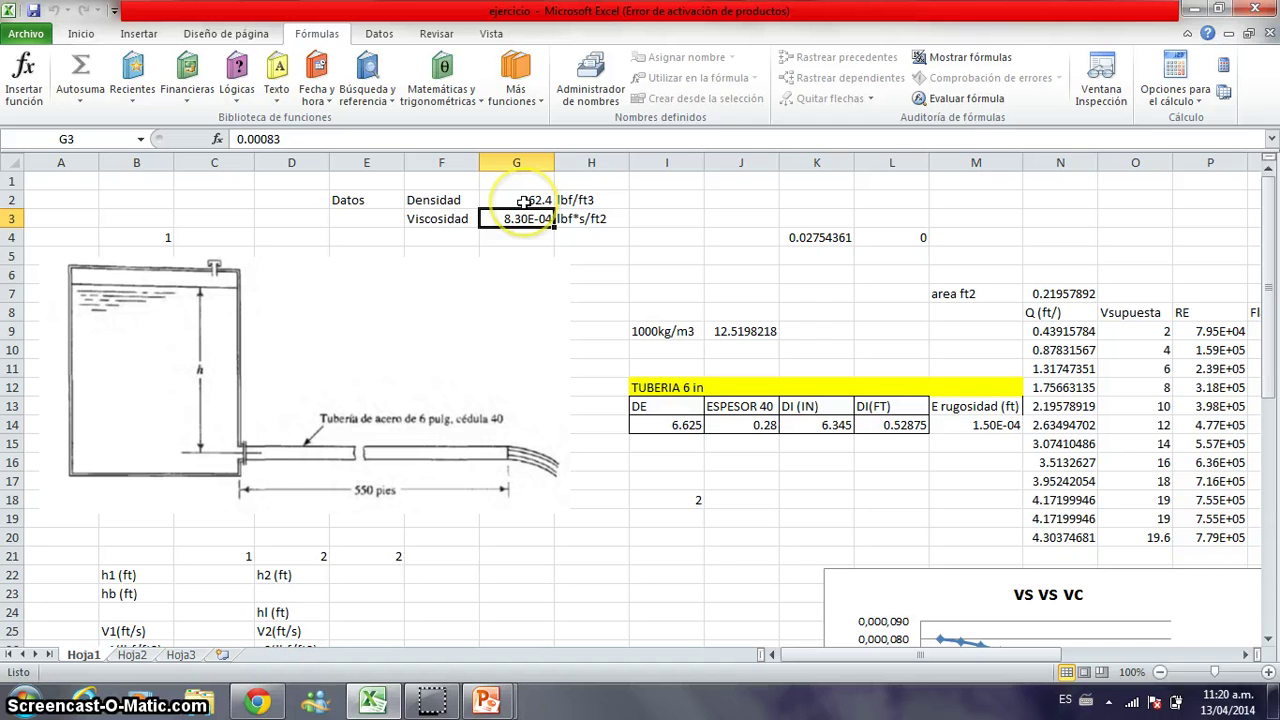
key("Left")
key("Up")
key("Right")
Step: Inspect the TUBERIA 6 in table, including the Schedule 40 thickness in J14 and the inside diameter formula in K14
key("Down")
key("Down")
key("Down")
key("Down")
key("Down")
key("Down")
key("Down")
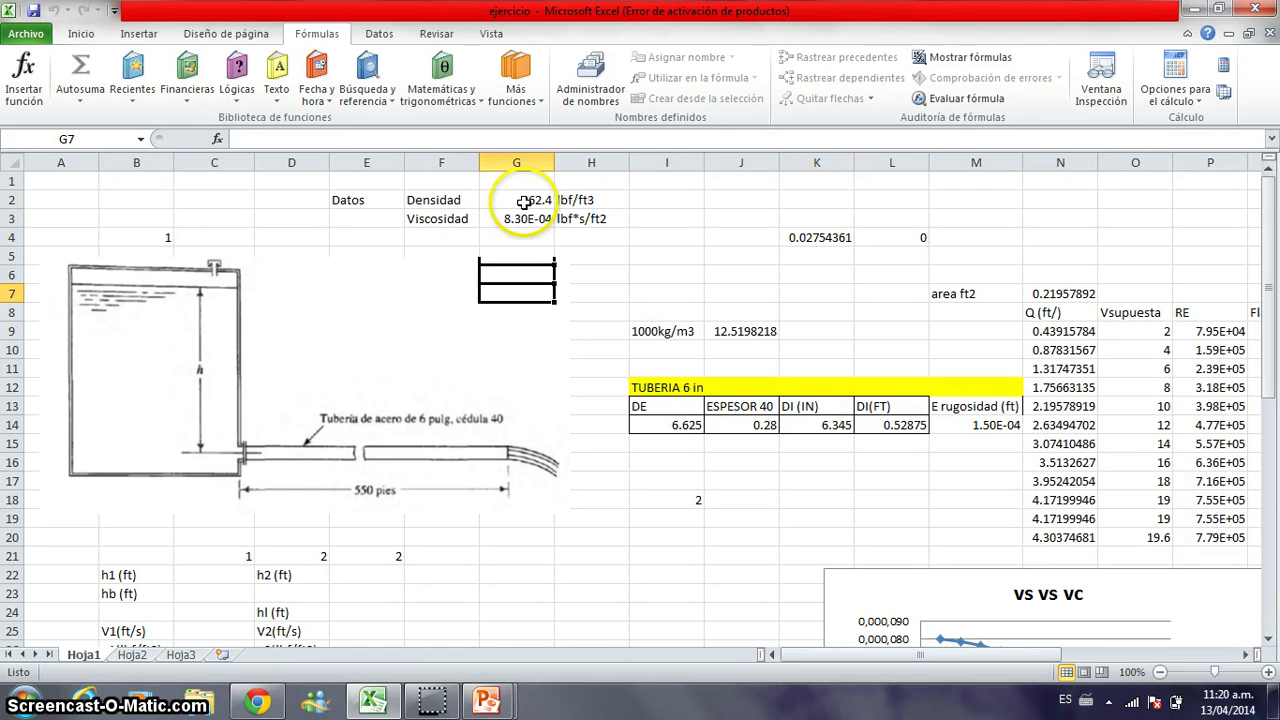
key("Right")
key("Right")
key("Right")
key("Down")
key("Down")
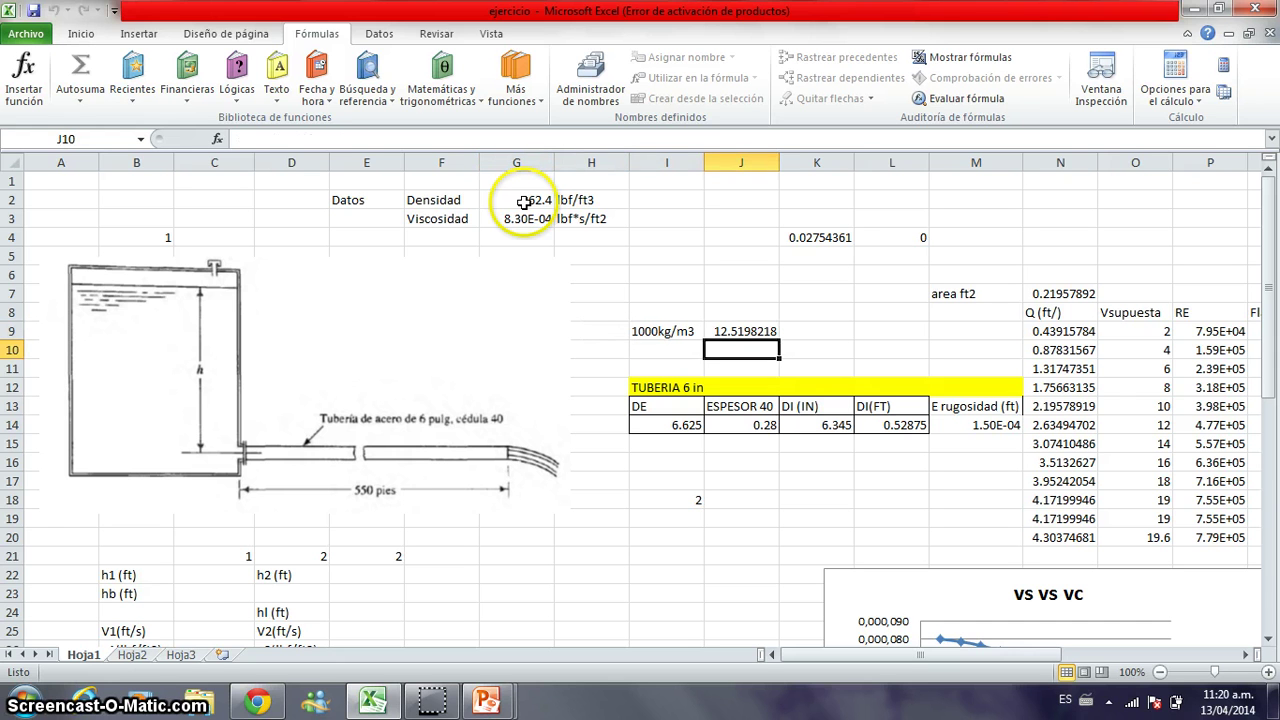
key("Down")
key("Left")
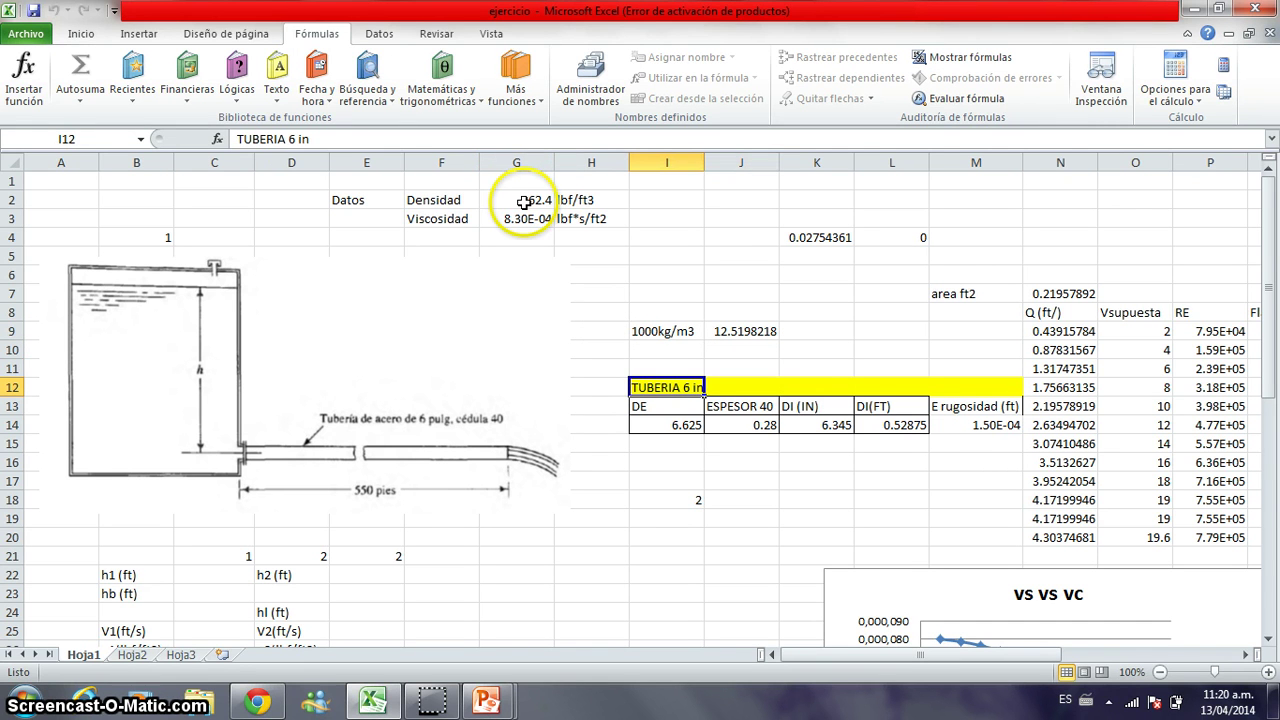
key("Down")
key("Down")
key("Right")
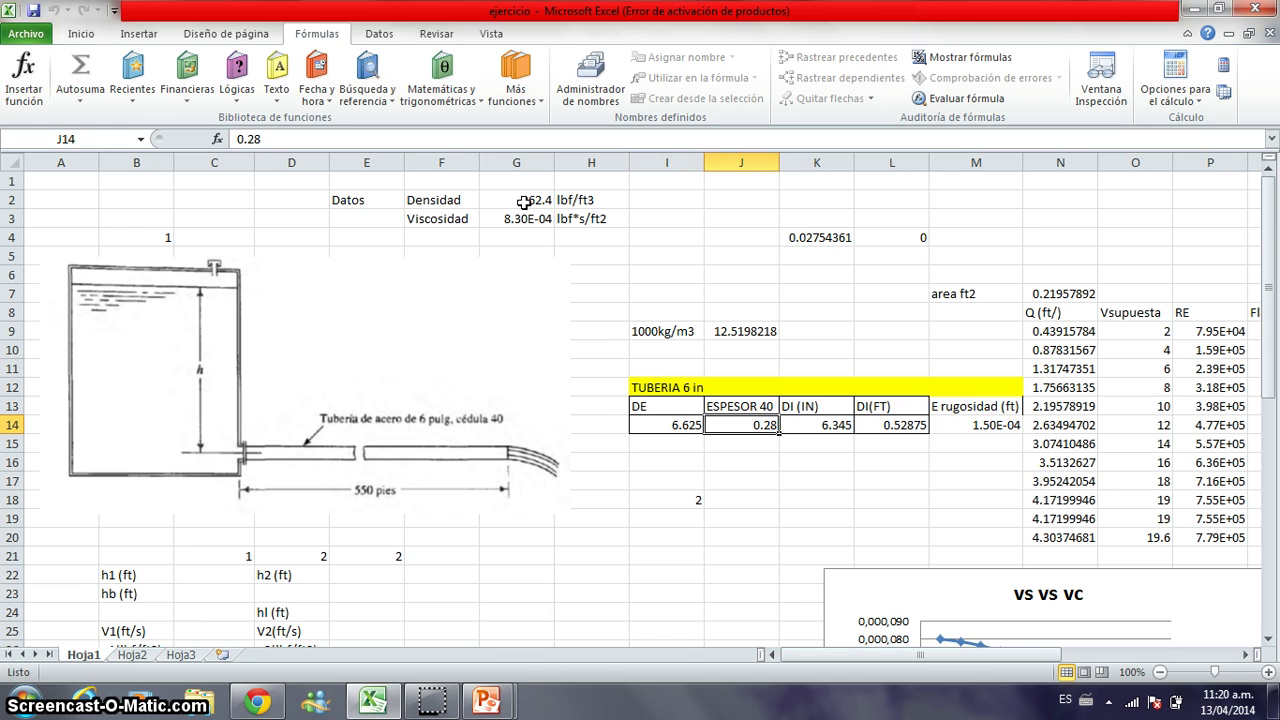
key("Right")
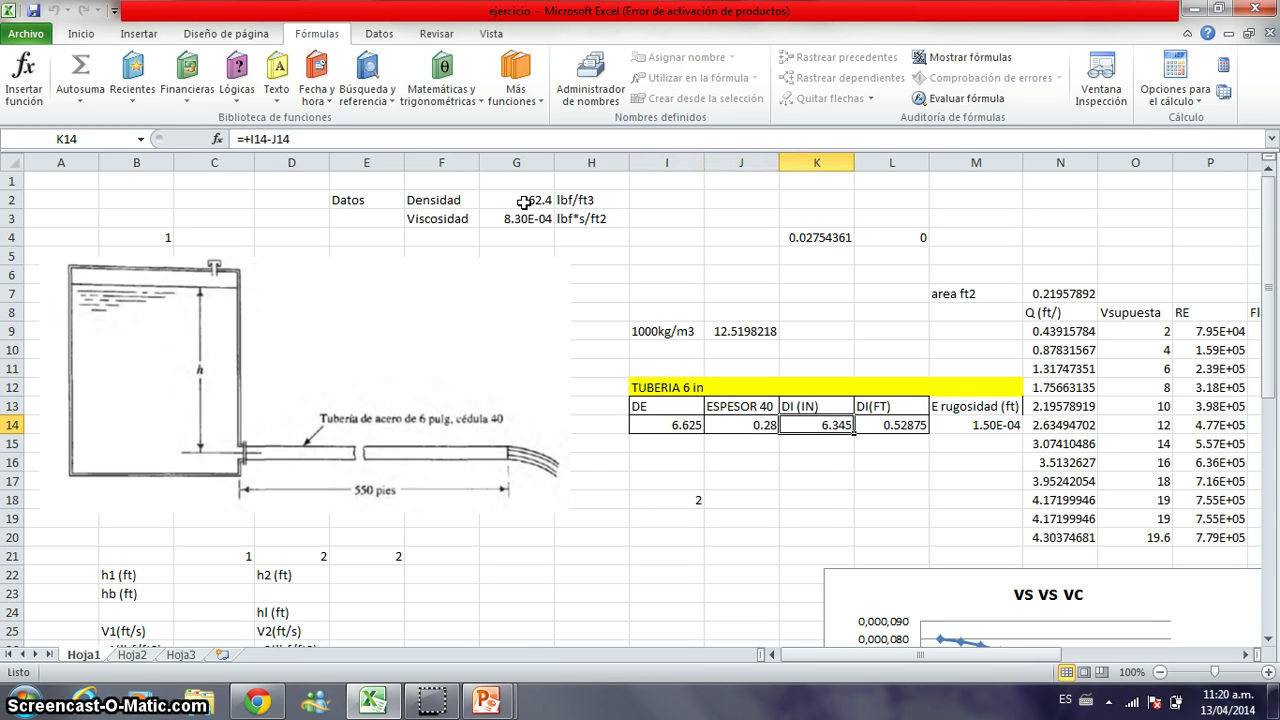
Step: Switch to tuberias de hierro.pdf in Adobe Reader and look up the 6-inch Schedule 40 pipe's outside diameter and wall thickness
left_click(391, 438)
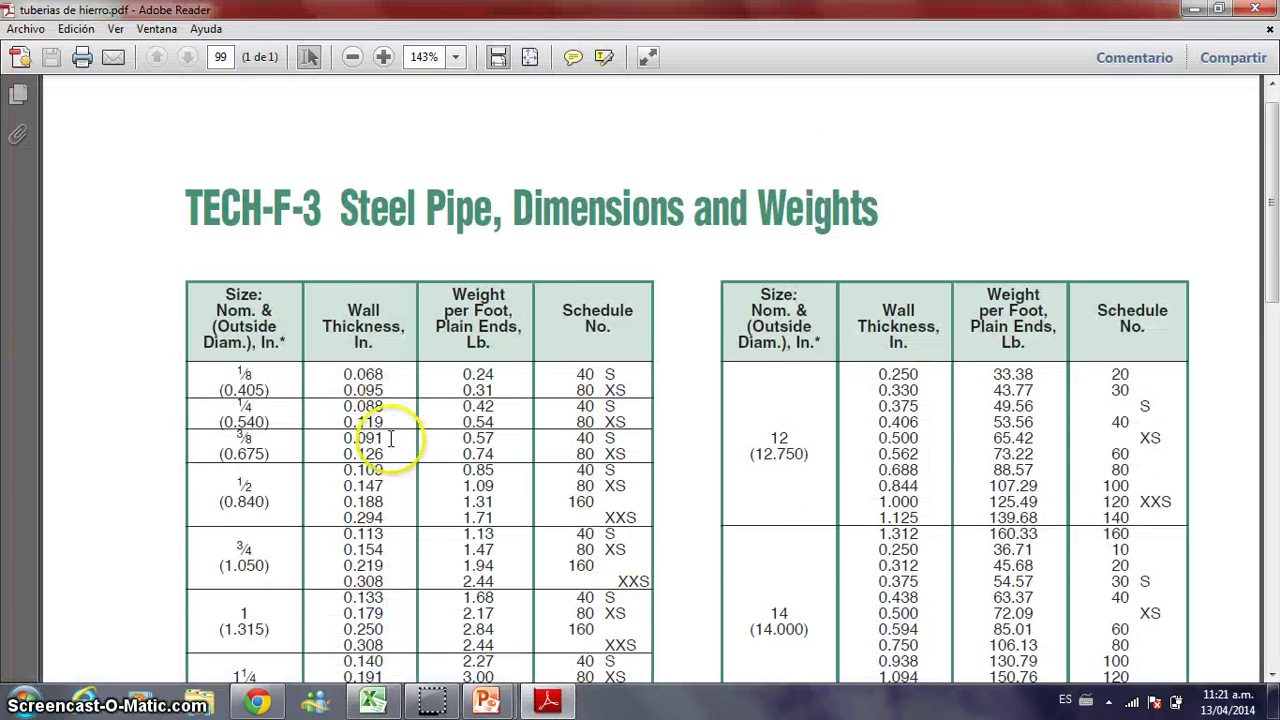
scroll(391, 438, "down", 3)
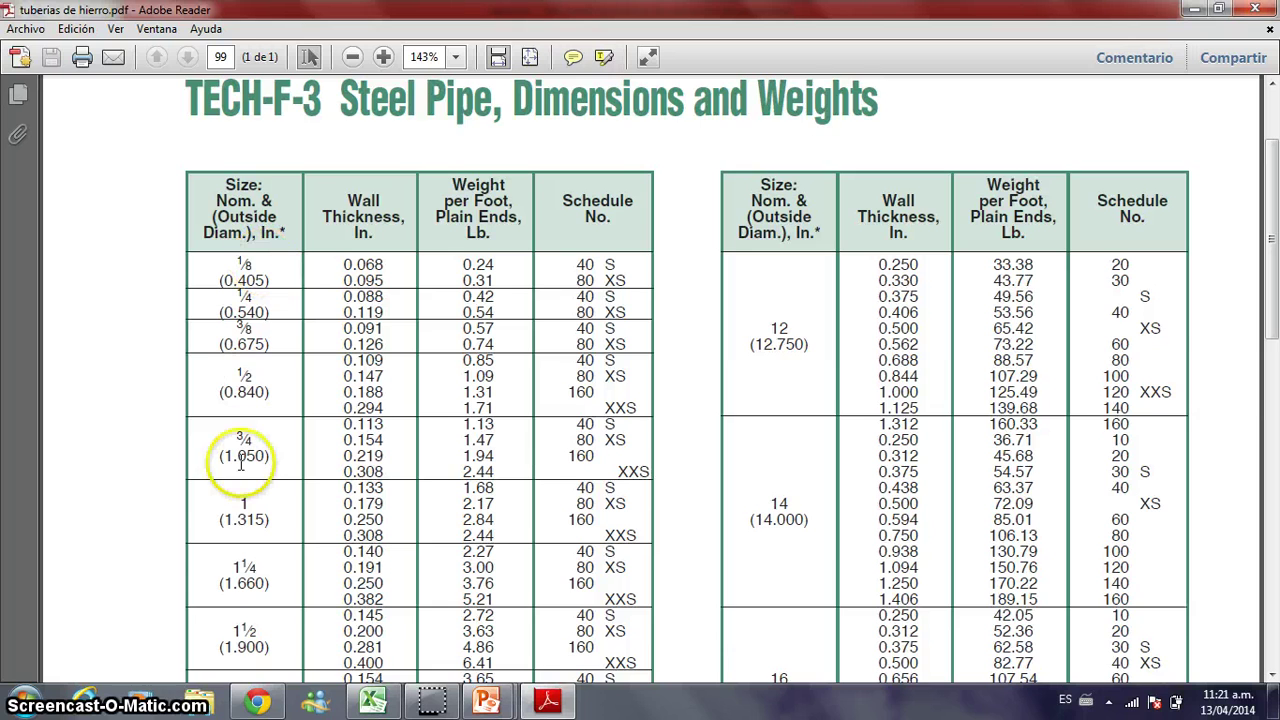
scroll(240, 462, "down", 6)
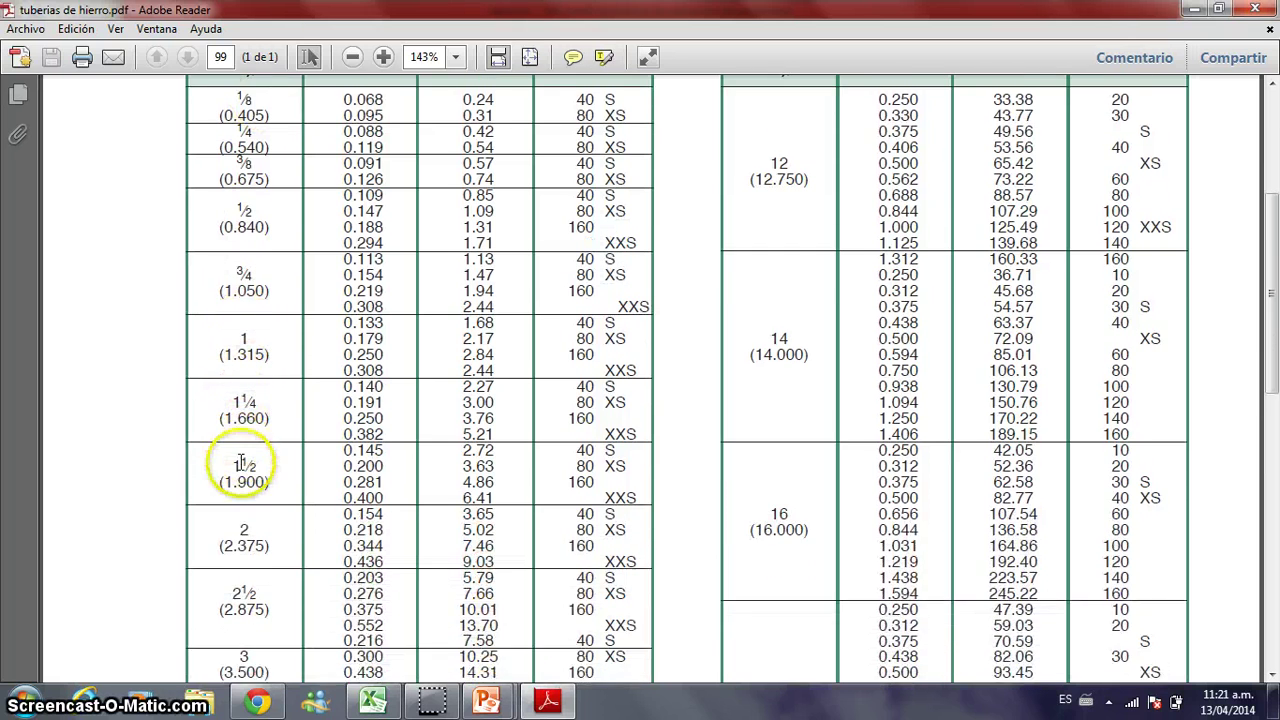
scroll(240, 462, "down", 9)
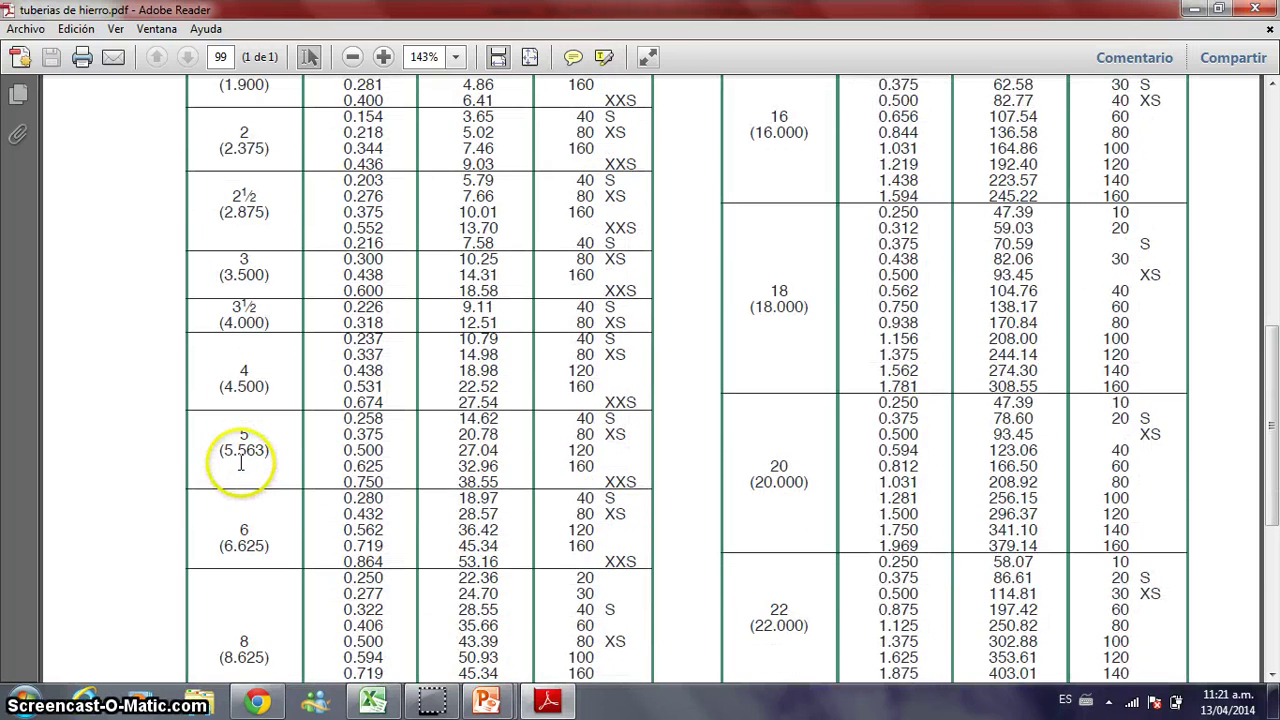
left_click_drag(226, 546, 270, 546)
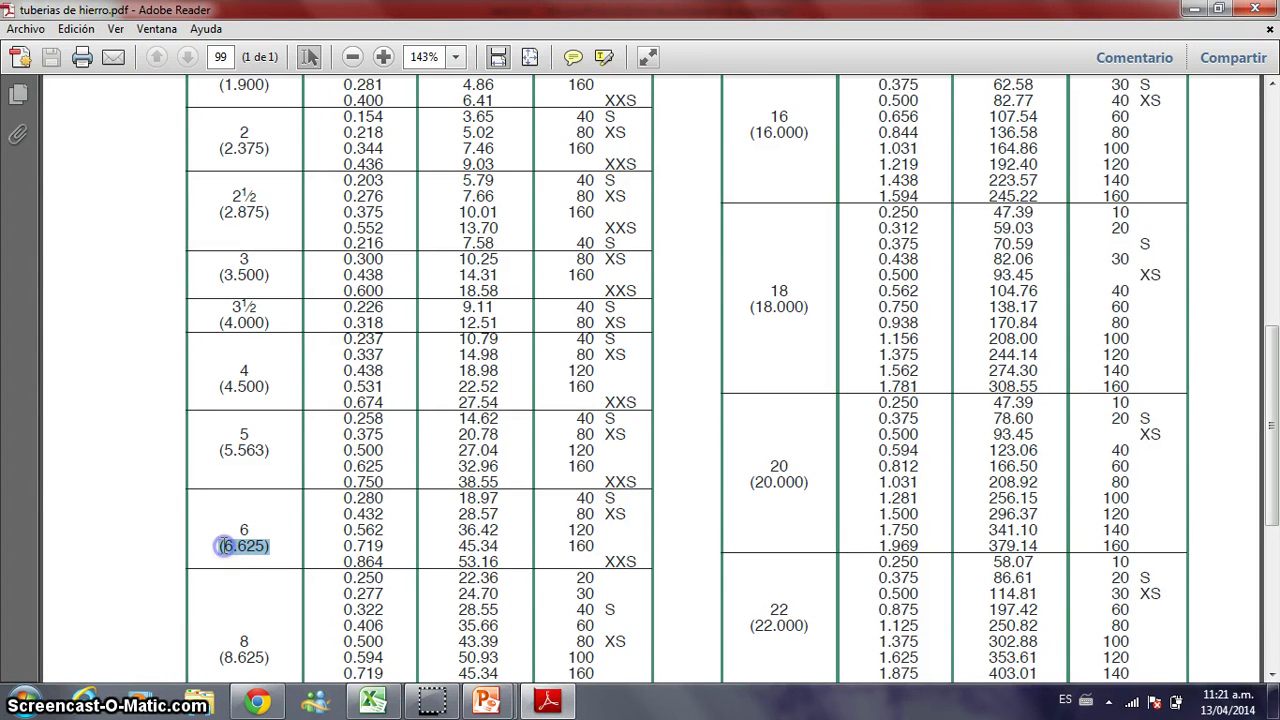
left_click(580, 490)
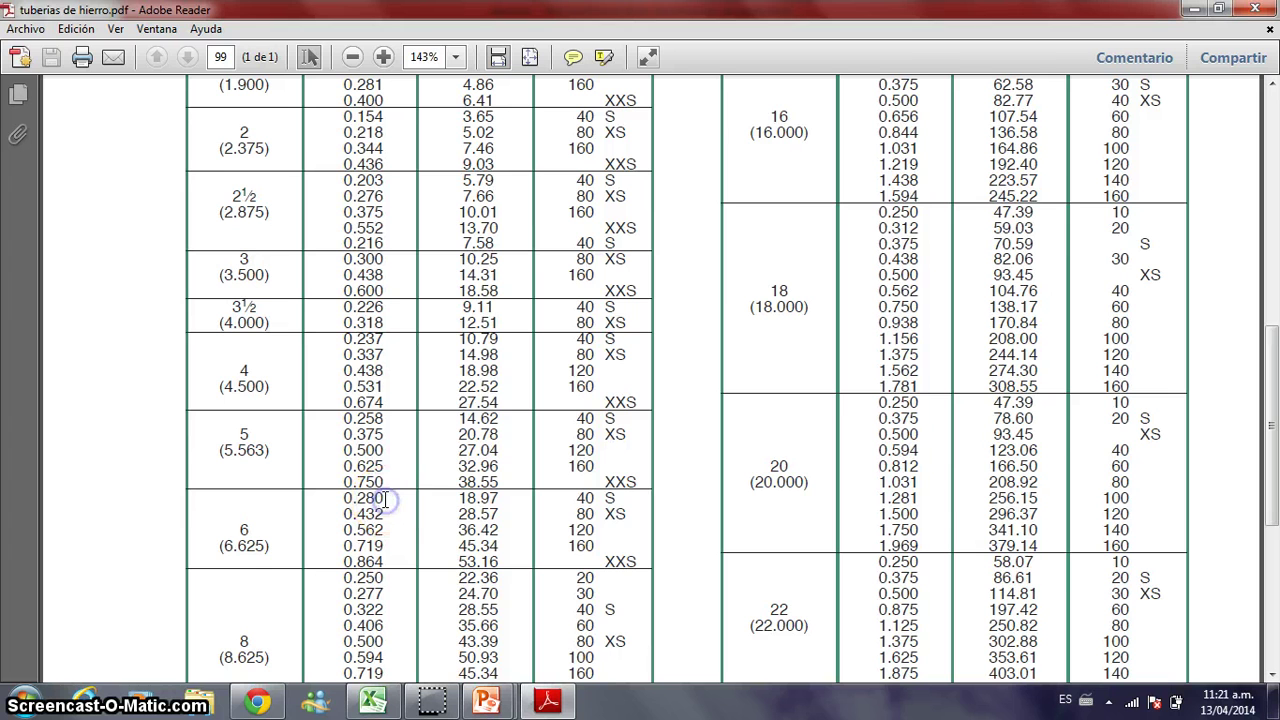
Step: Return to the ejercicio workbook in Excel and check the pipe roughness value in cell M14
key("alt+Tab")
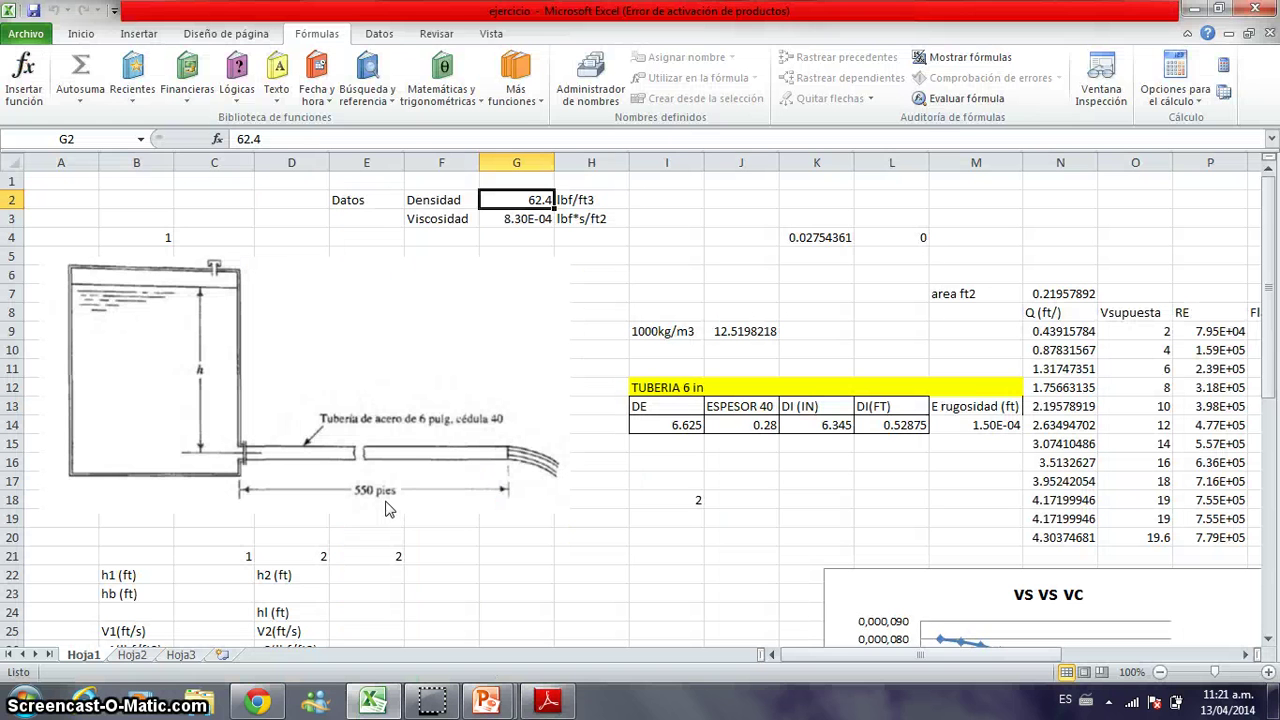
left_click(982, 426)
left_click(698, 463)
key("Left")
key("Left")
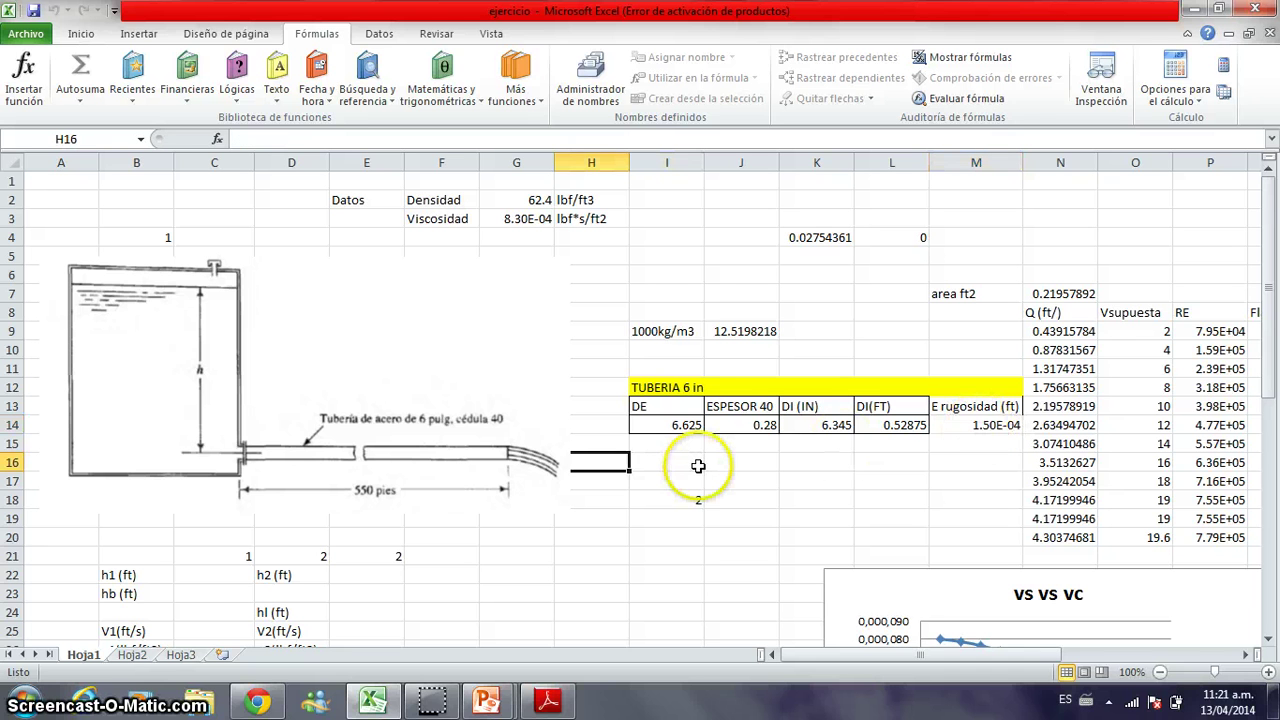
Step: Examine the Hazen velocity equation in row 28 and the assumed velocity, Vsupuesto, in C29
key("Down")
key("Down")
key("Down")
key("Down")
key("Down")
key("Down")
key("Down")
key("Down")
key("Down")
key("Down")
key("Down")
key("Down")
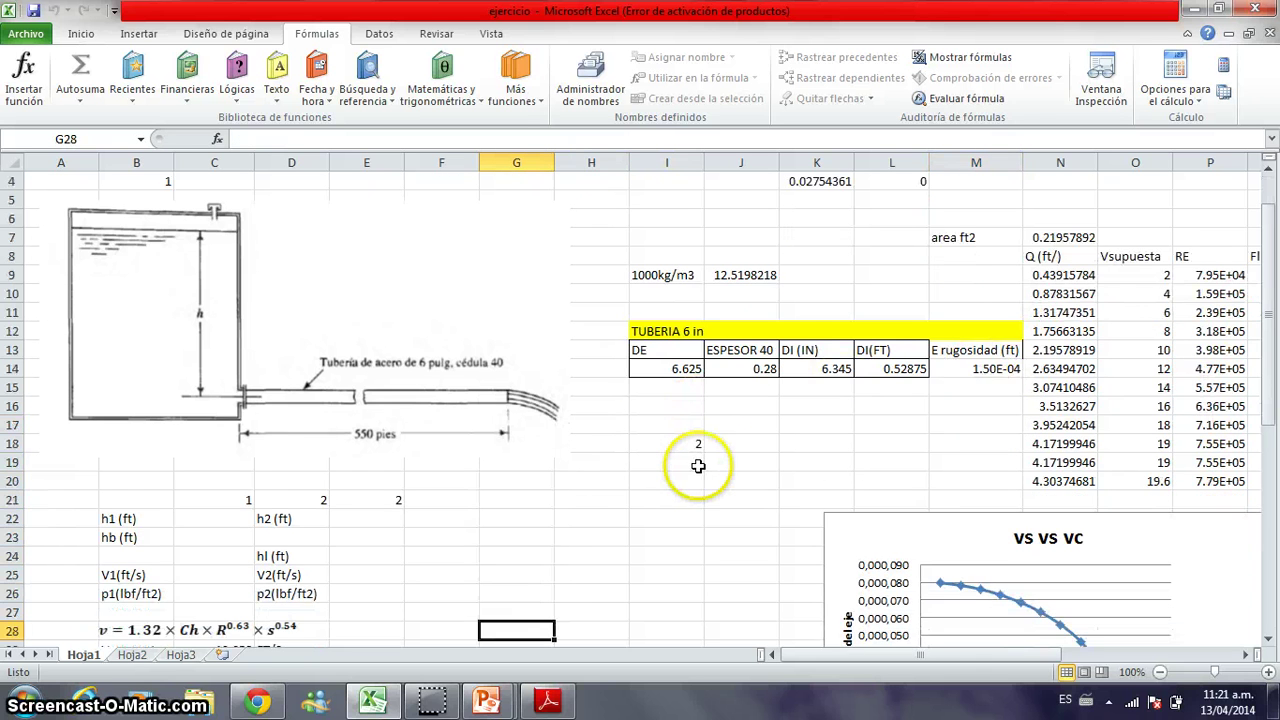
key("Down")
key("Down")
key("Down")
left_click(227, 574)
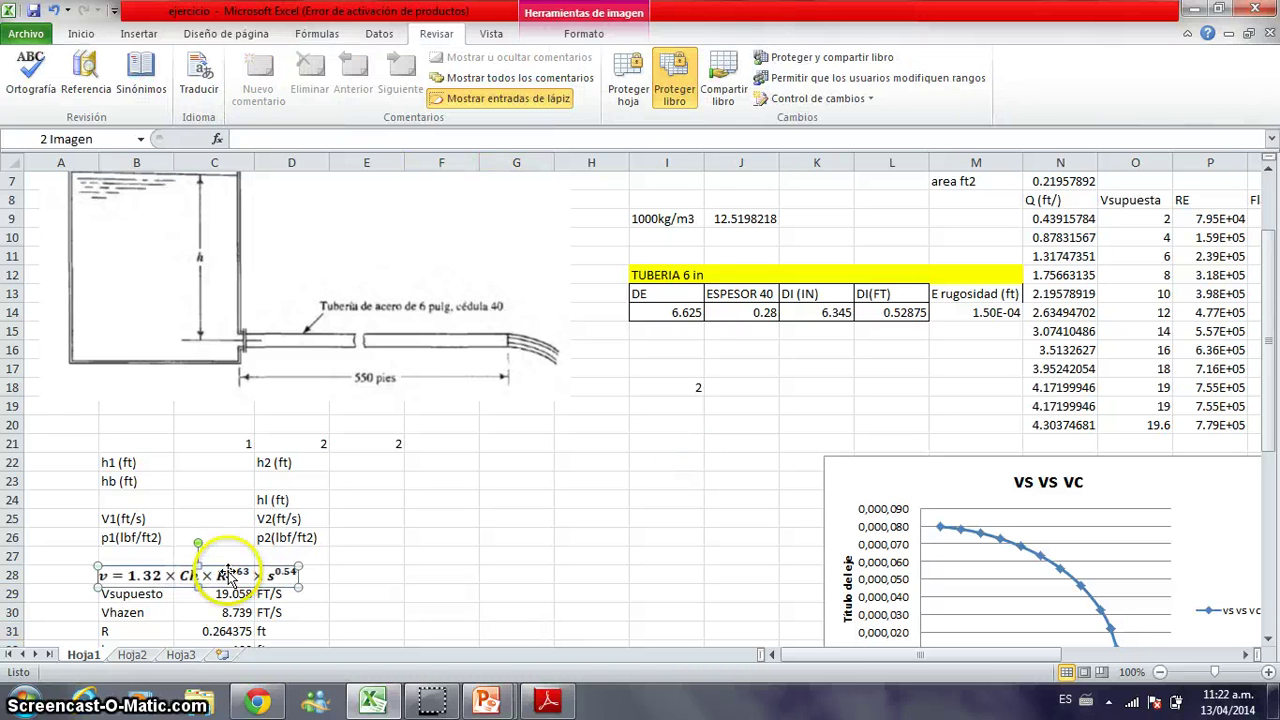
left_click(230, 592)
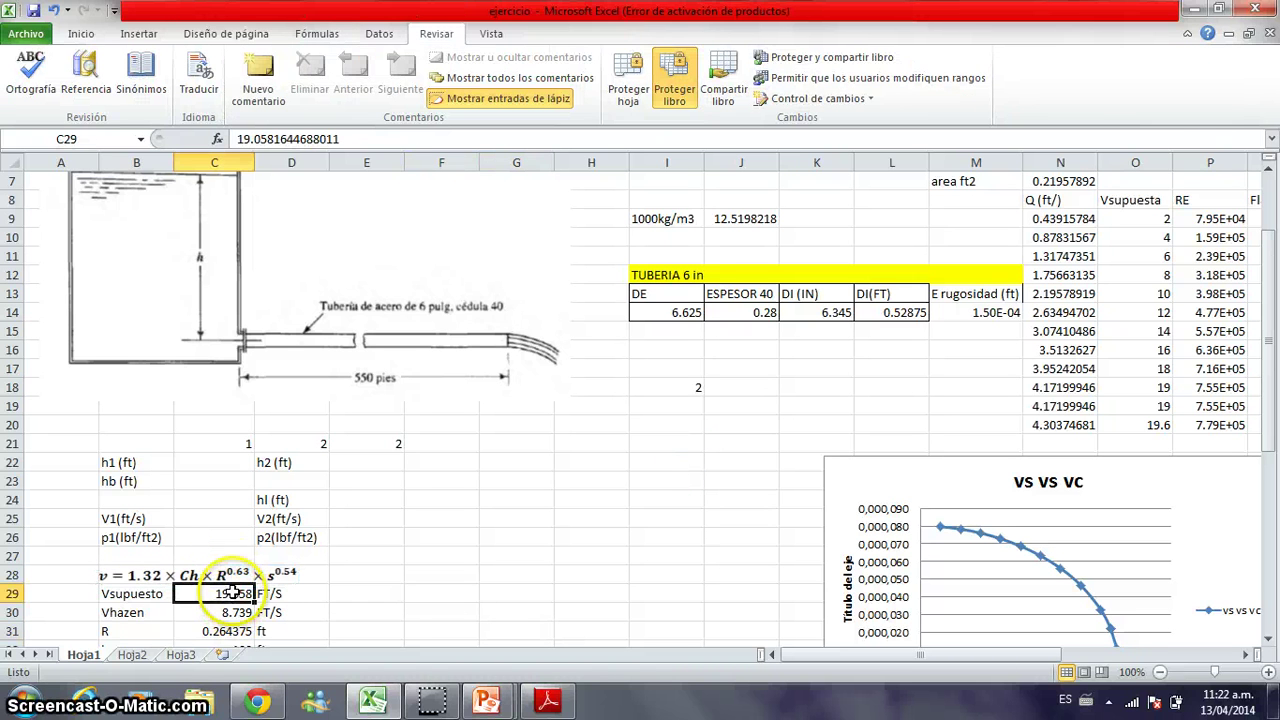
Step: Set the assumed velocity, Vsupuesto, in C29 to 10 ft/s
type("10")
key("Return")
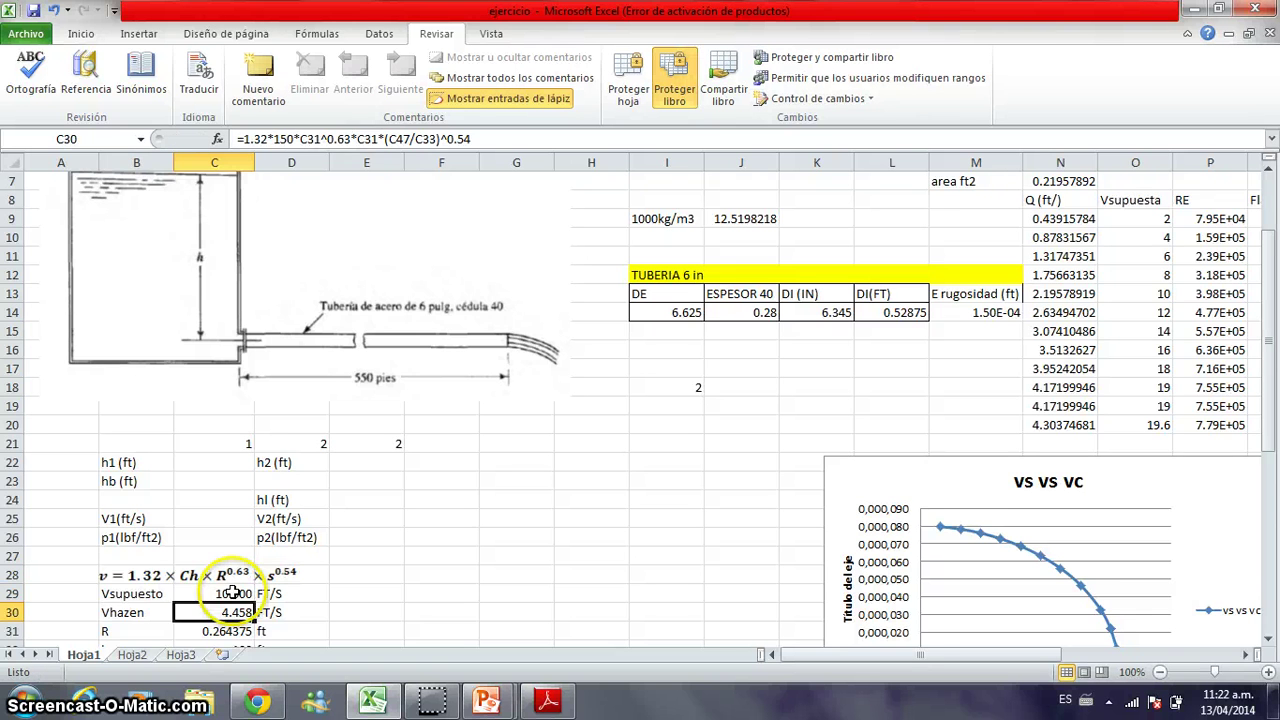
Step: Inspect the Reynolds number formula in C36 and trace its references to assumed velocity, density, inside diameter and viscosity
key("Down")
key("Down")
key("Down")
key("Down")
key("Down")
key("Down")
key("Down")
key("Down")
key("Down")
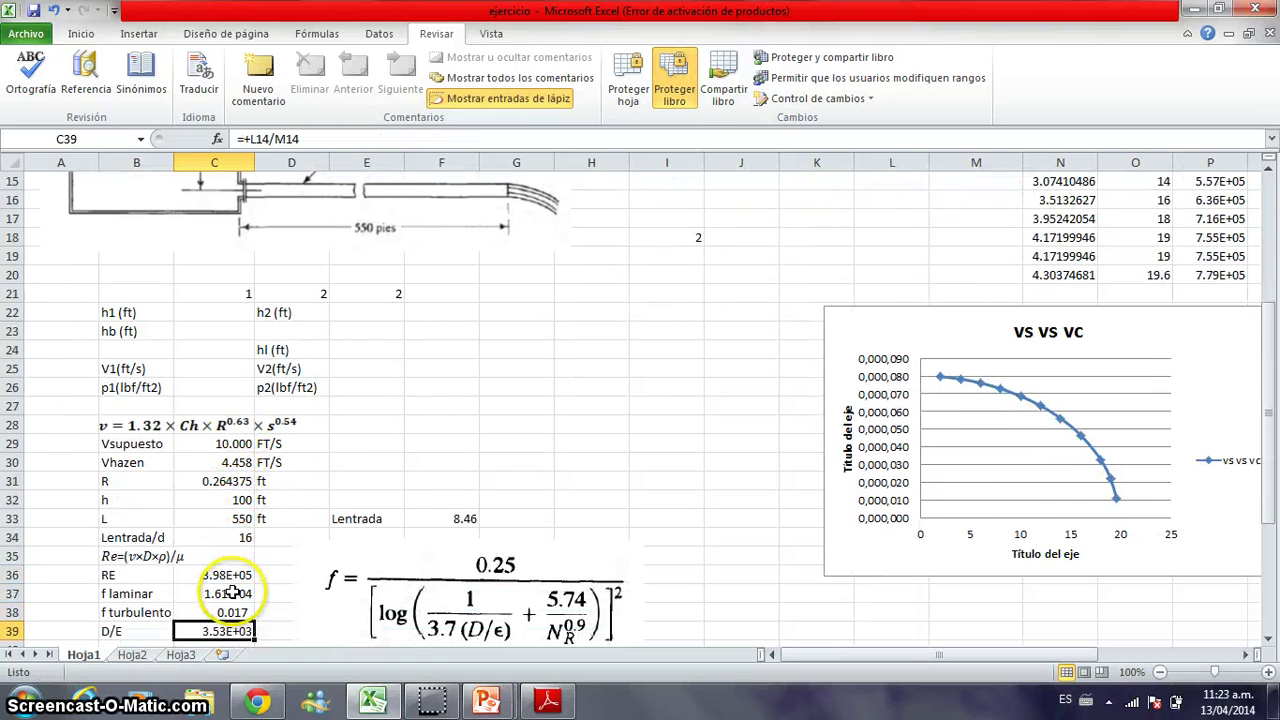
key("Up")
key("Up")
key("Up")
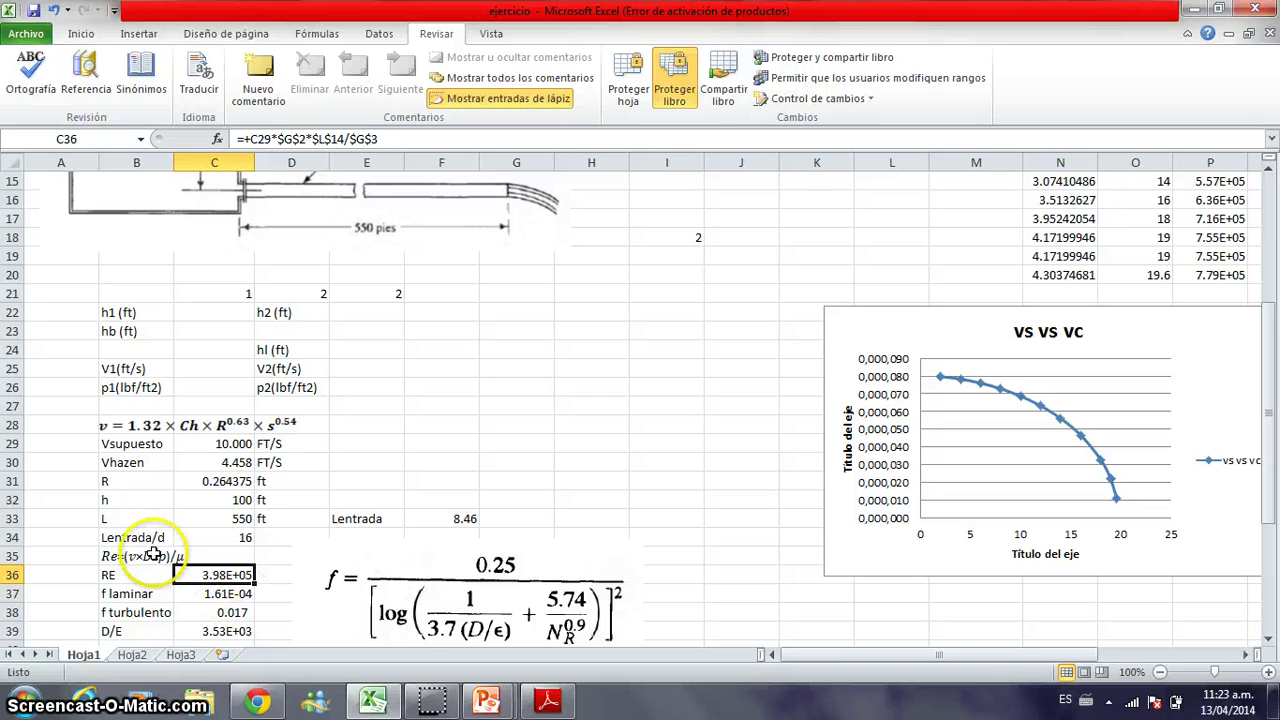
left_click(395, 145)
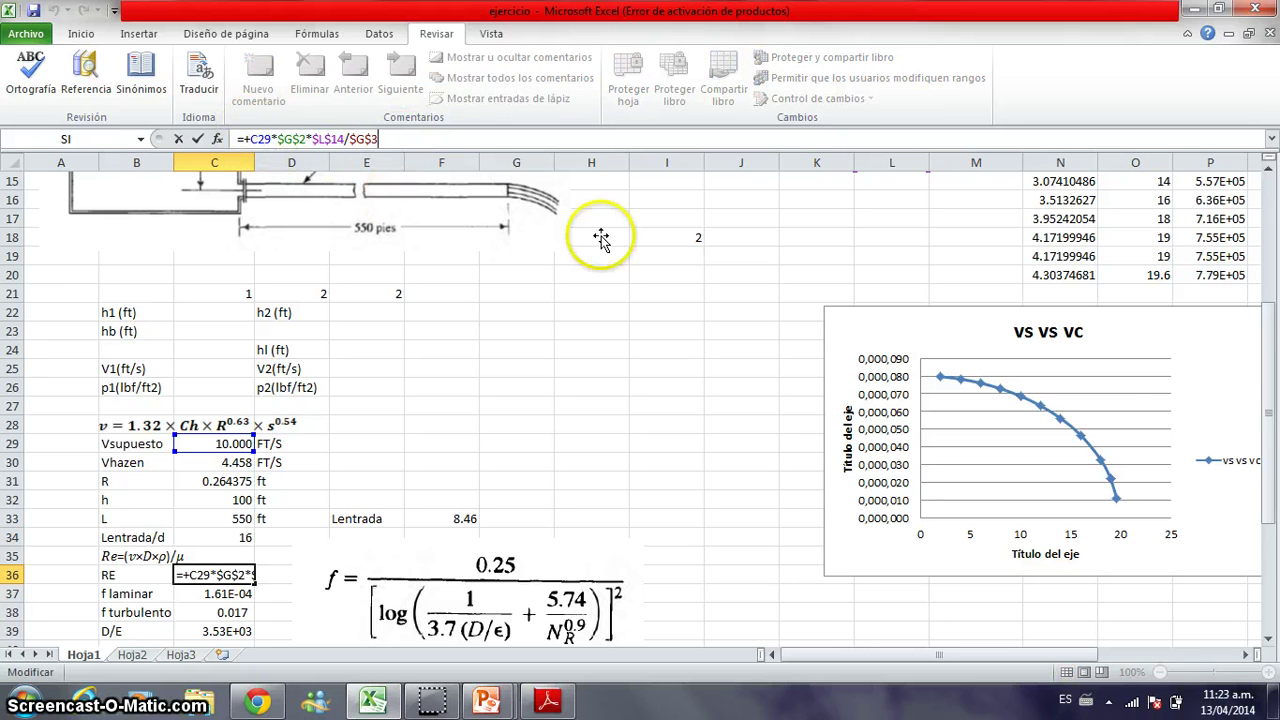
left_click_drag(1268, 400, 1268, 296)
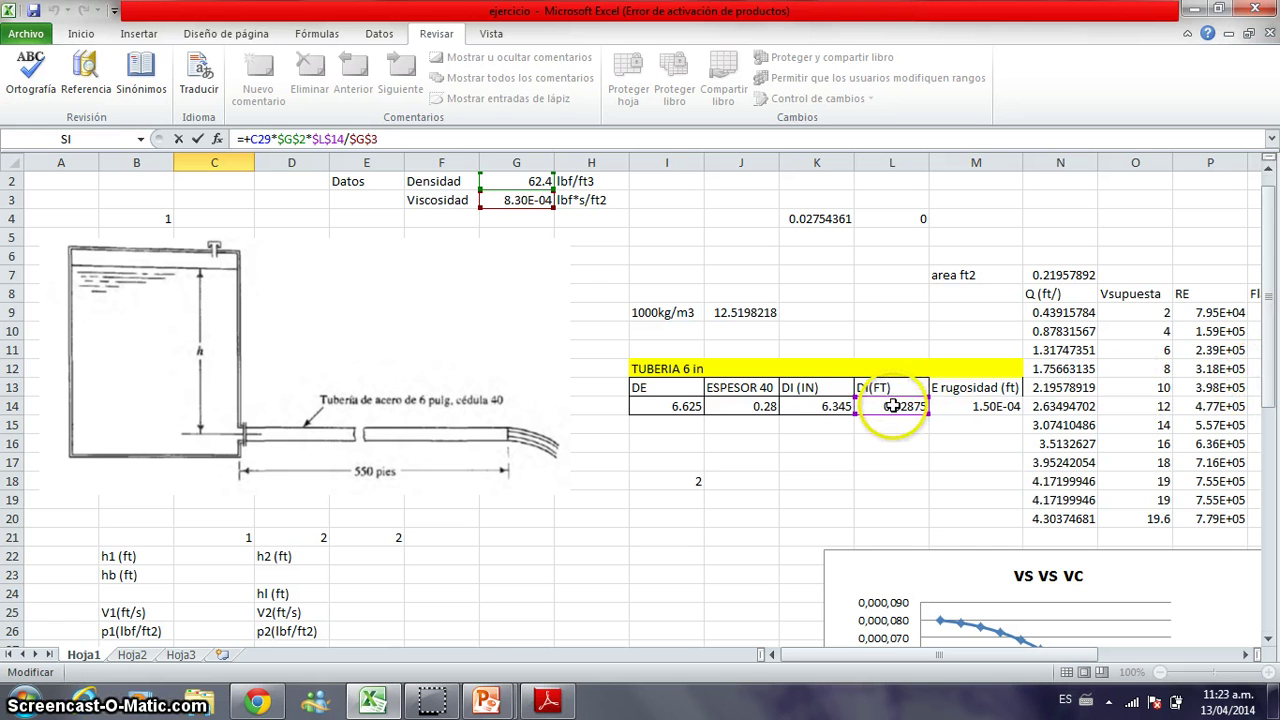
left_click_drag(1271, 335, 1274, 472)
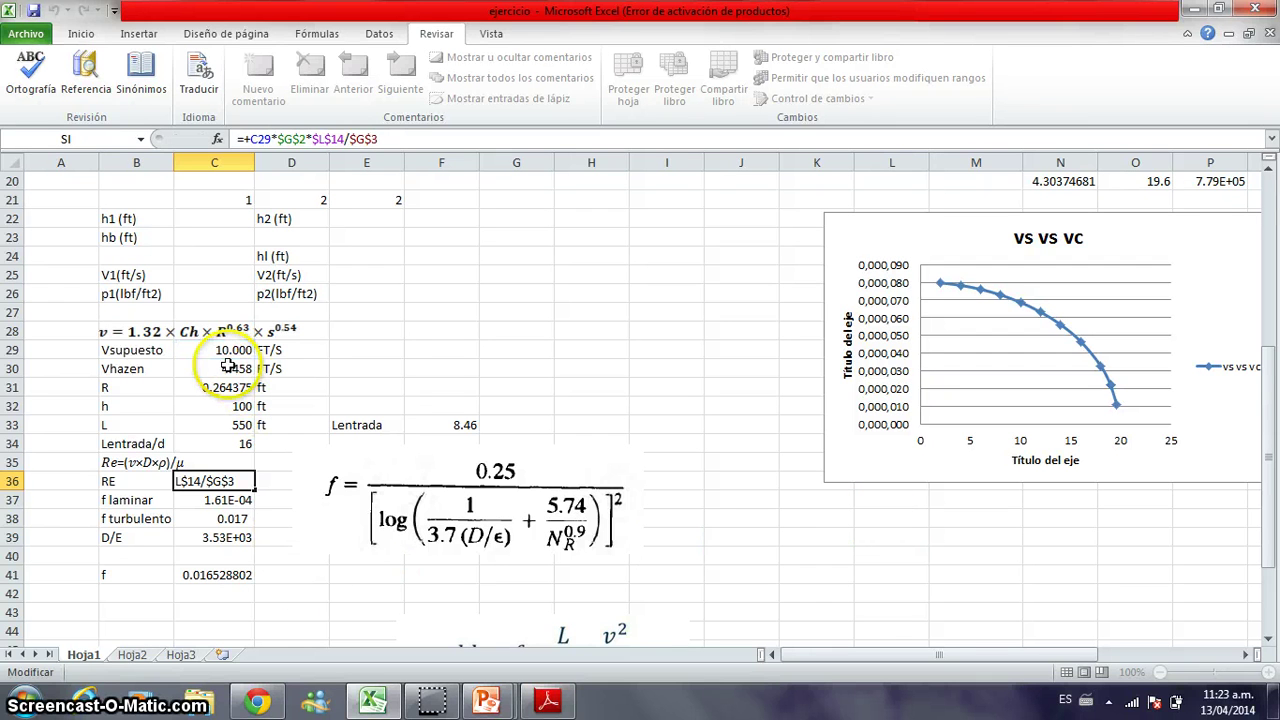
key("Return")
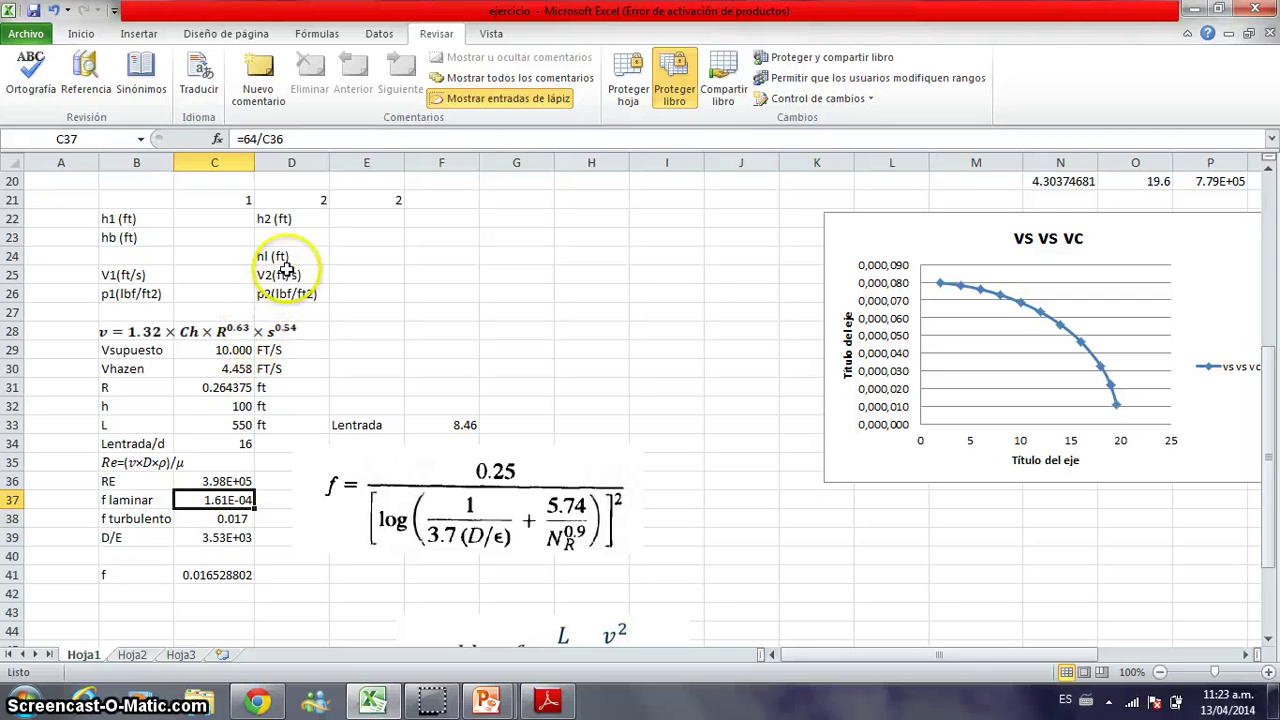
Step: Check the laminar friction formula in C37 and the turbulent one in C38 against the friction factor equation and D/E
left_click(305, 141)
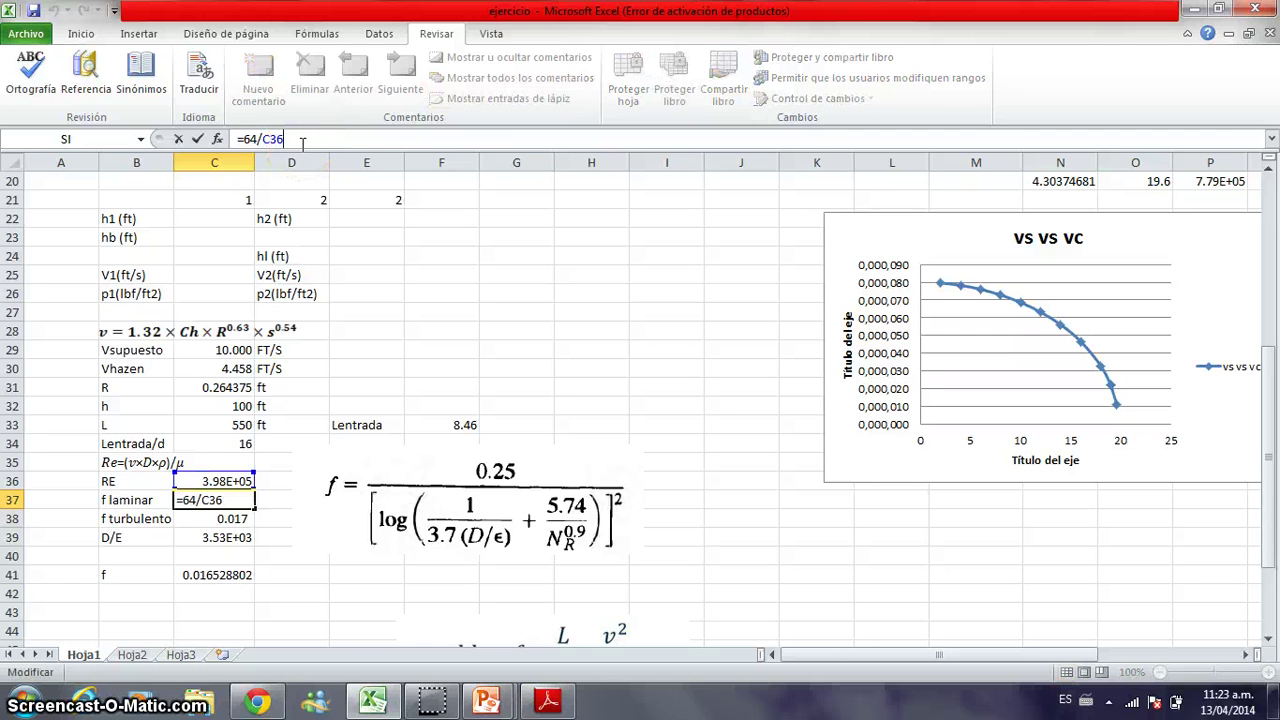
key("Return")
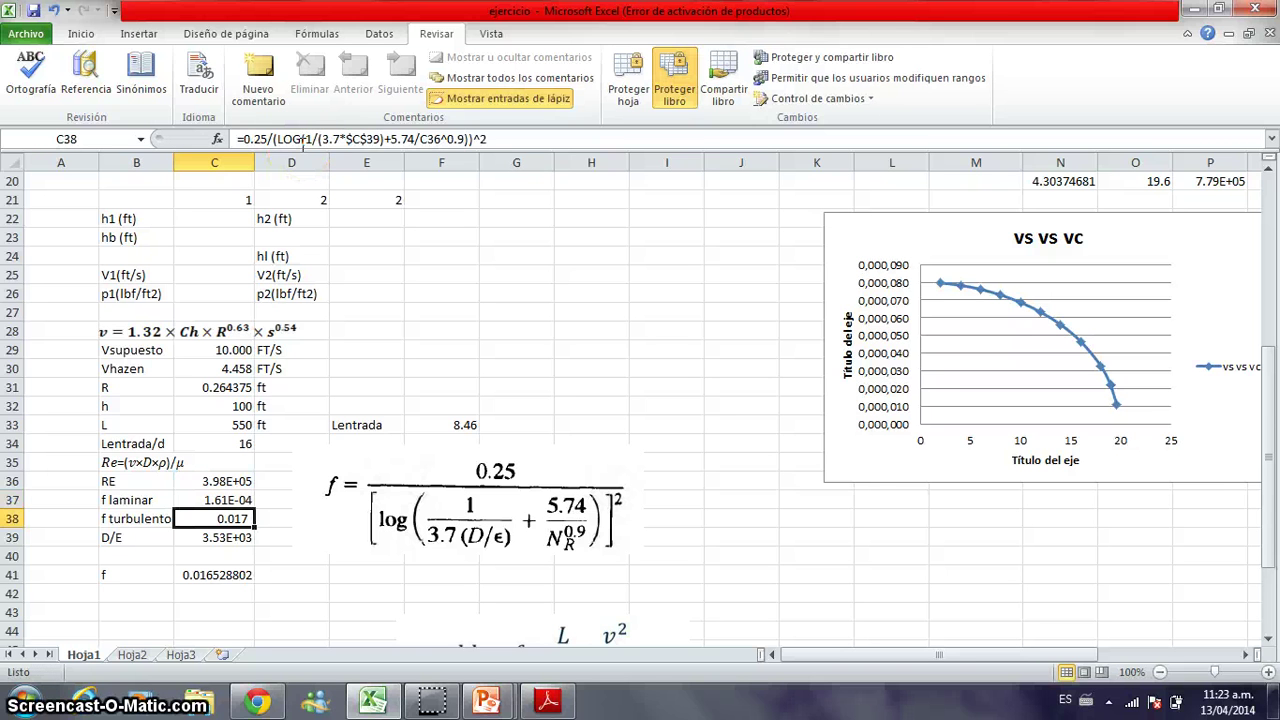
left_click(303, 141)
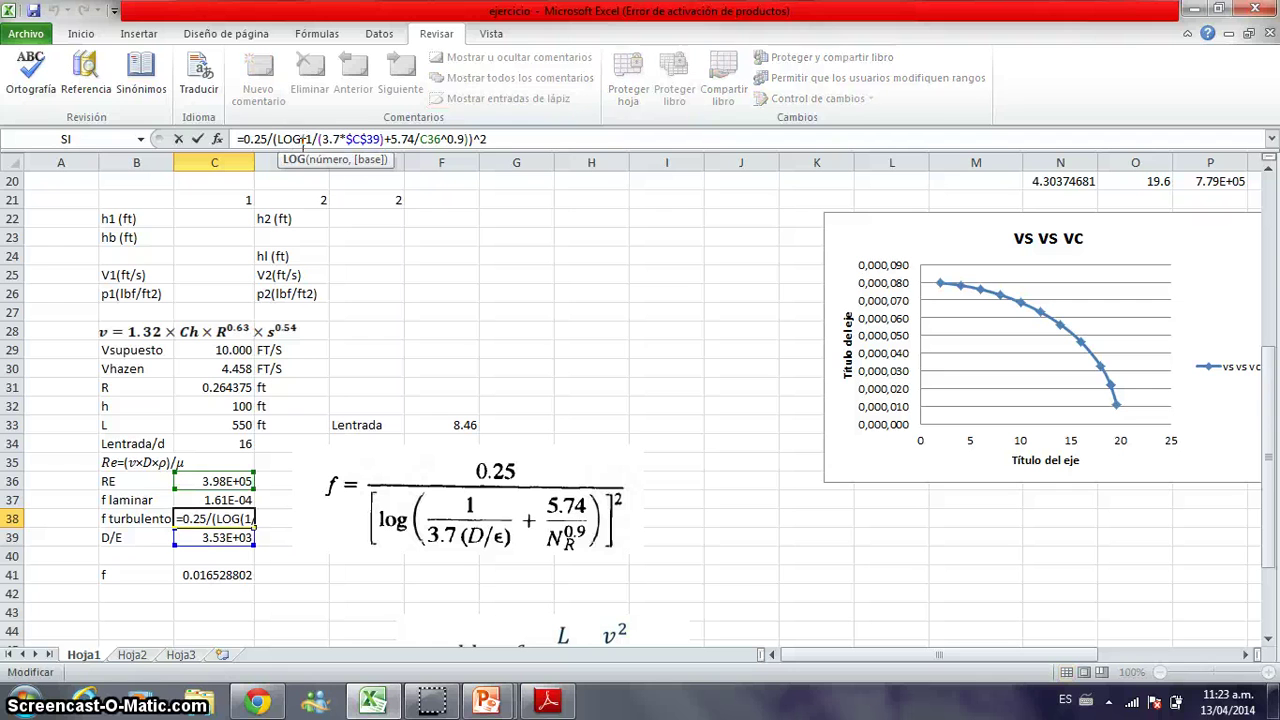
key("Return")
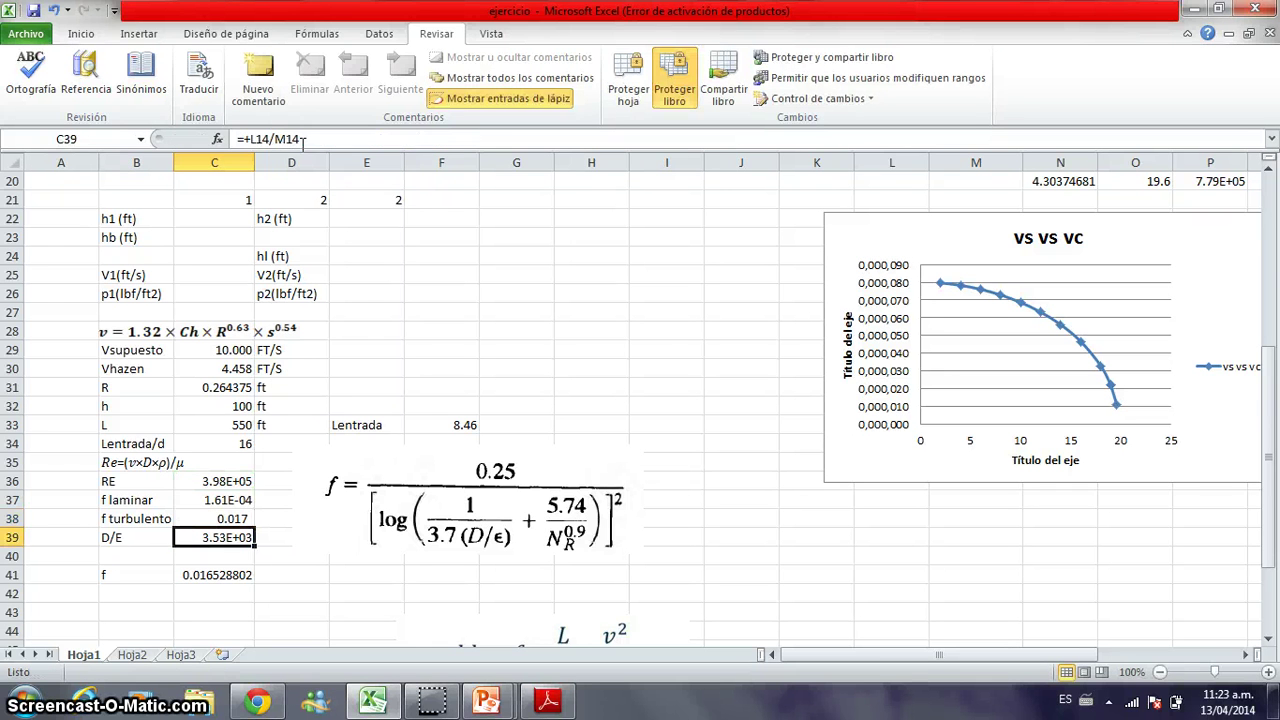
left_click(410, 478)
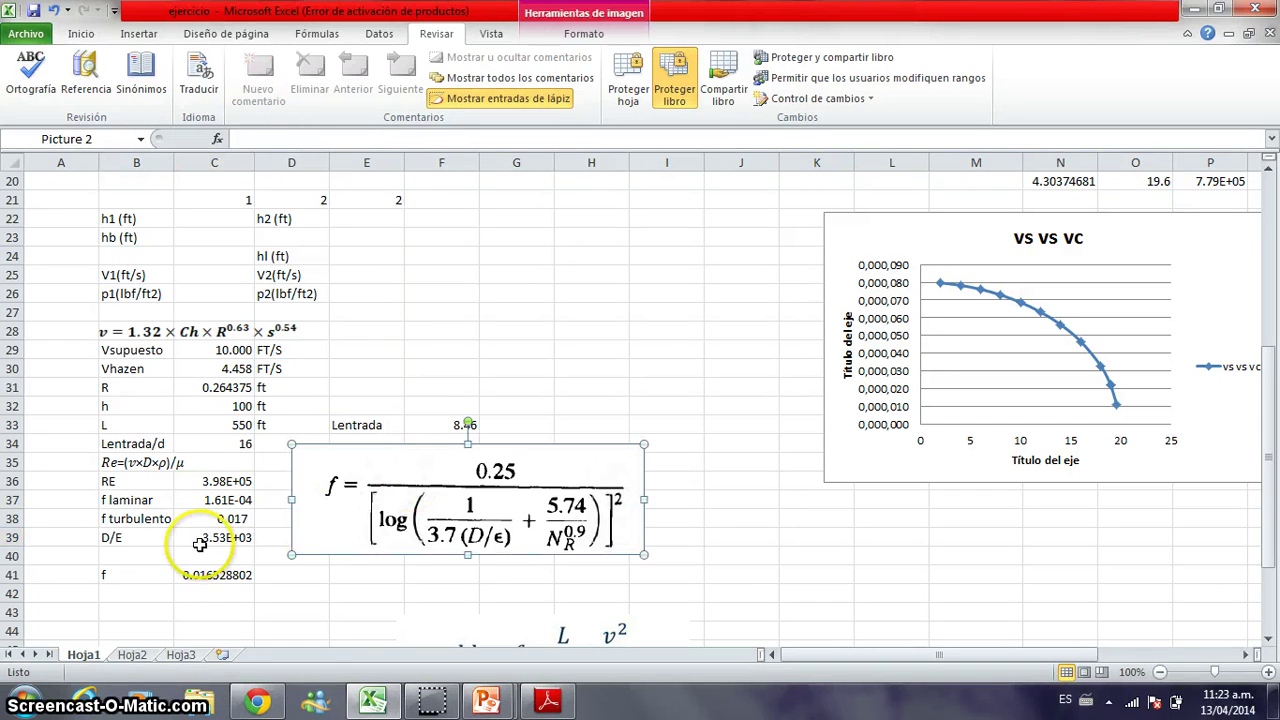
left_click(228, 518)
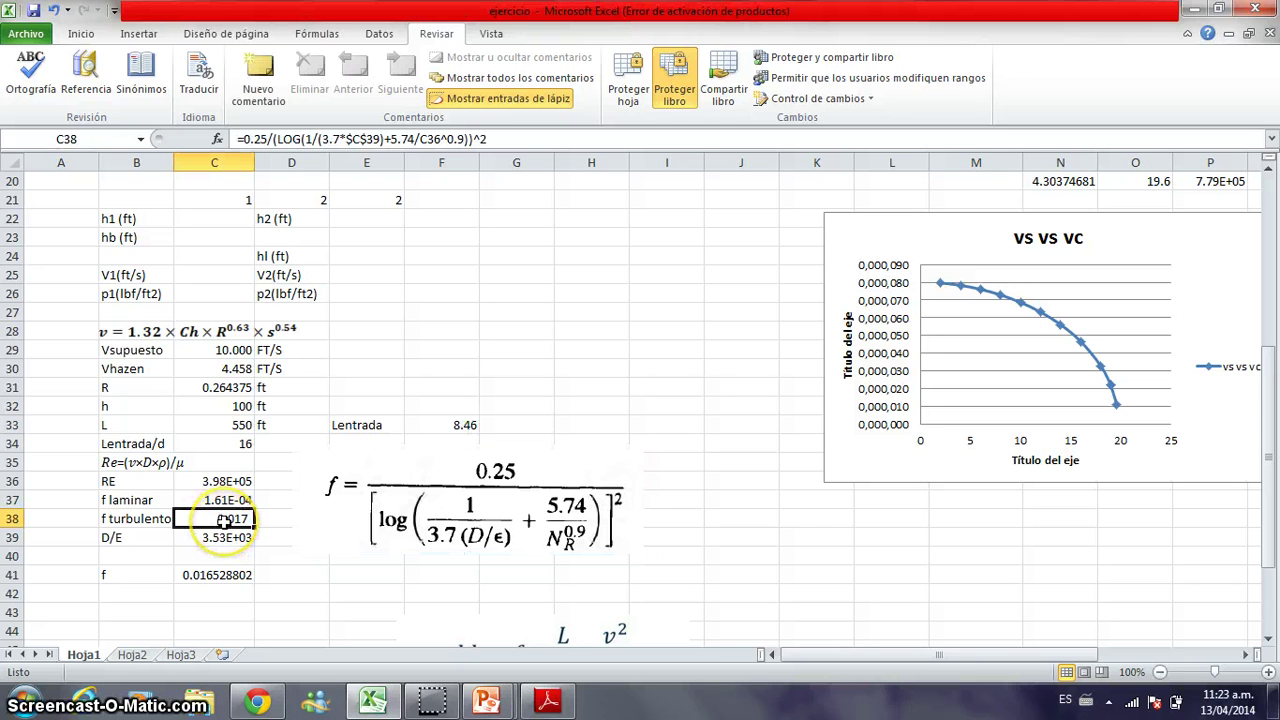
Step: Examine how C41 chooses between laminar and turbulent friction factors, including the arguments of its SI function
key("Down")
key("Down")
key("Down")
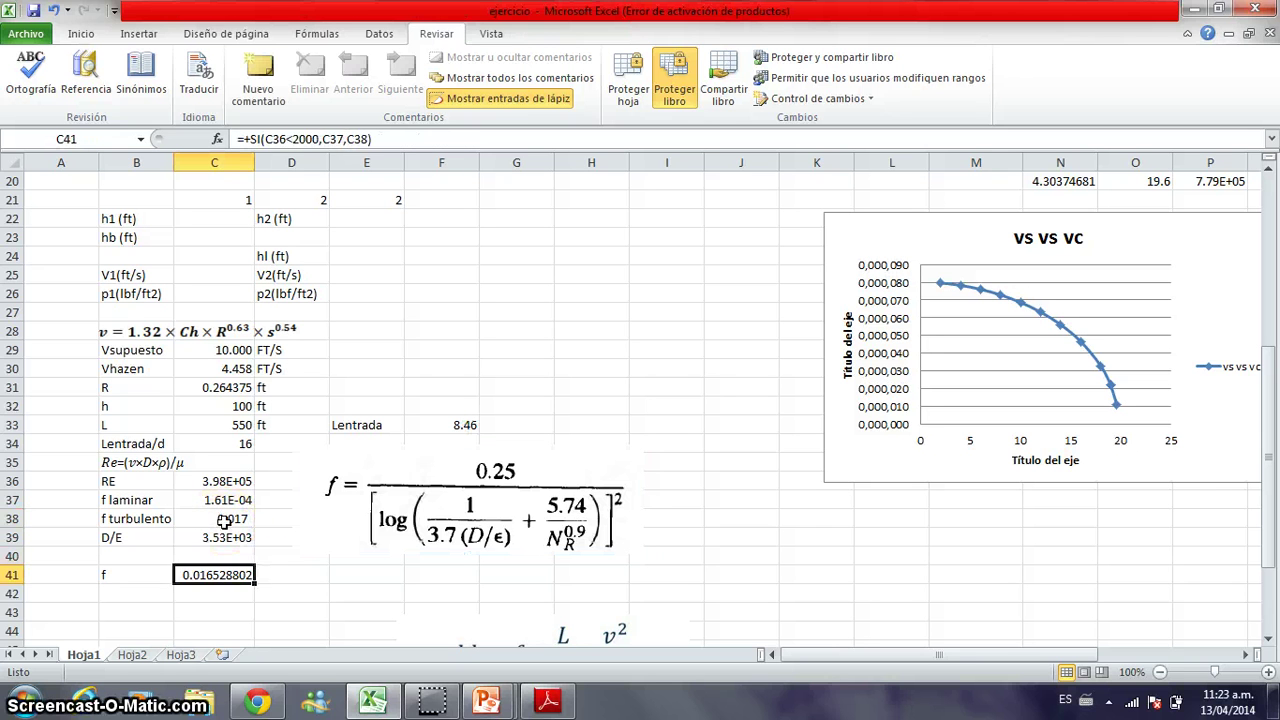
key("Up")
key("Up")
key("Up")
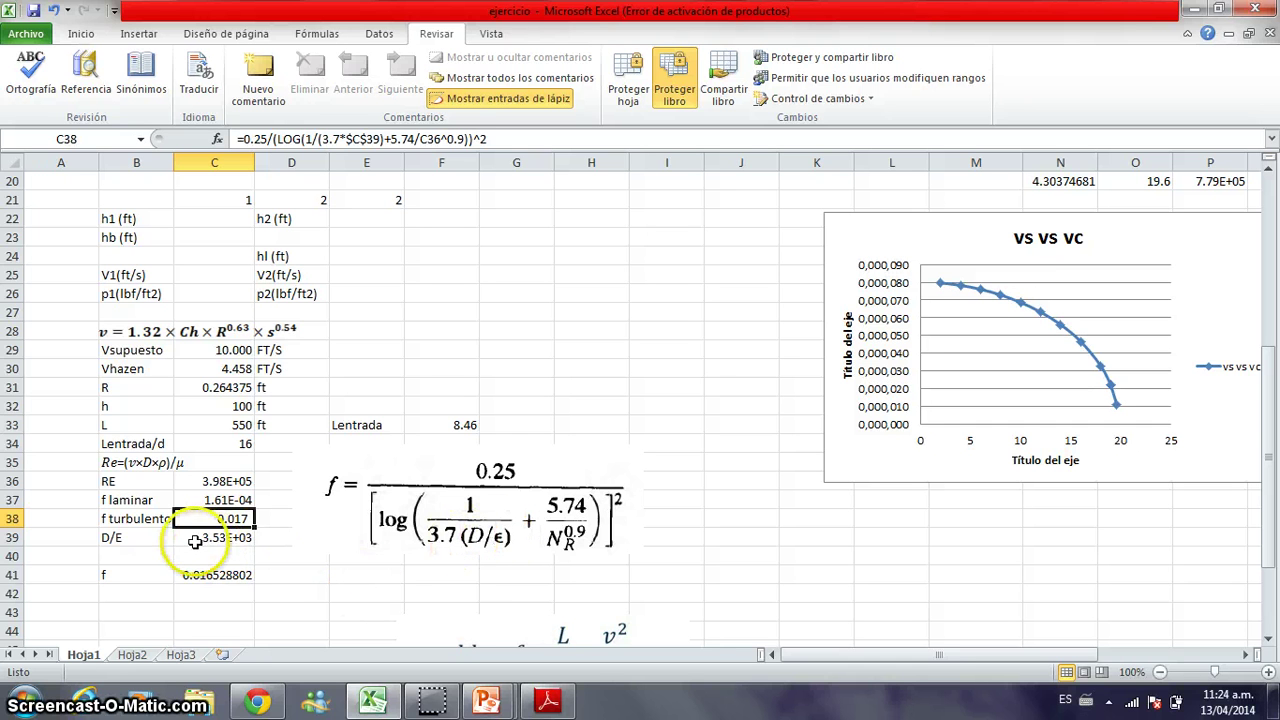
left_click(216, 576)
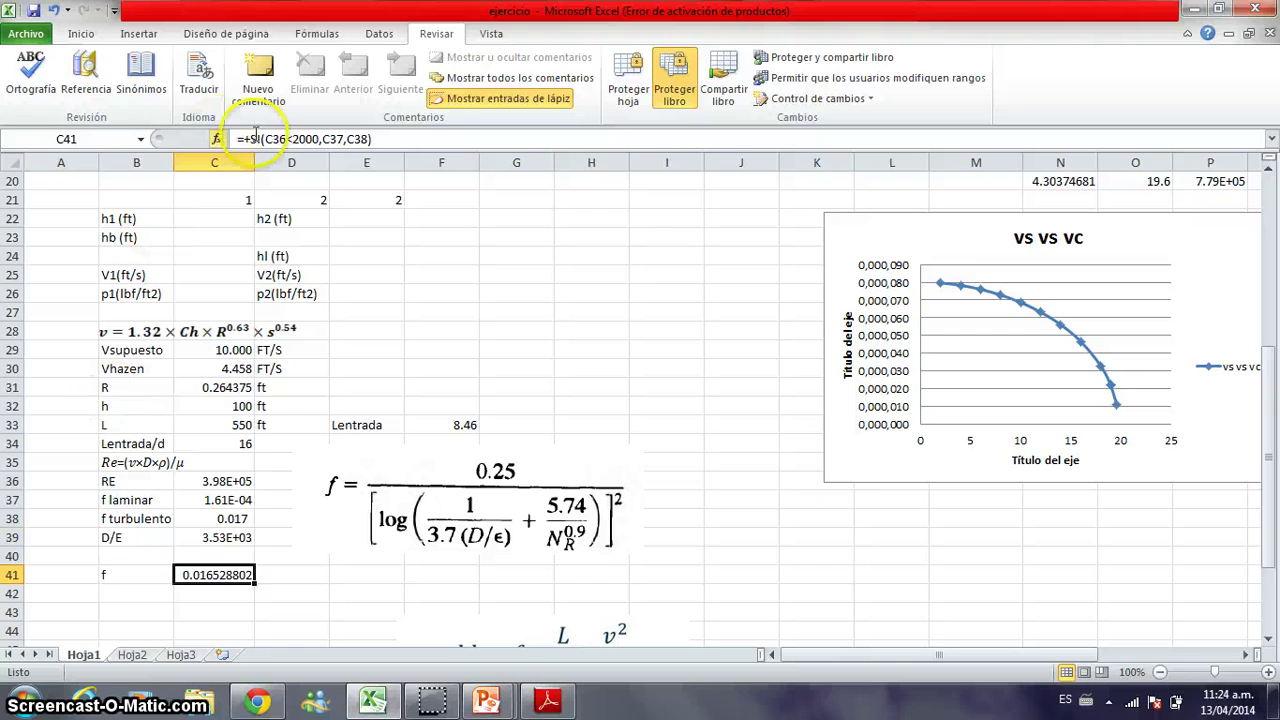
left_click(219, 139)
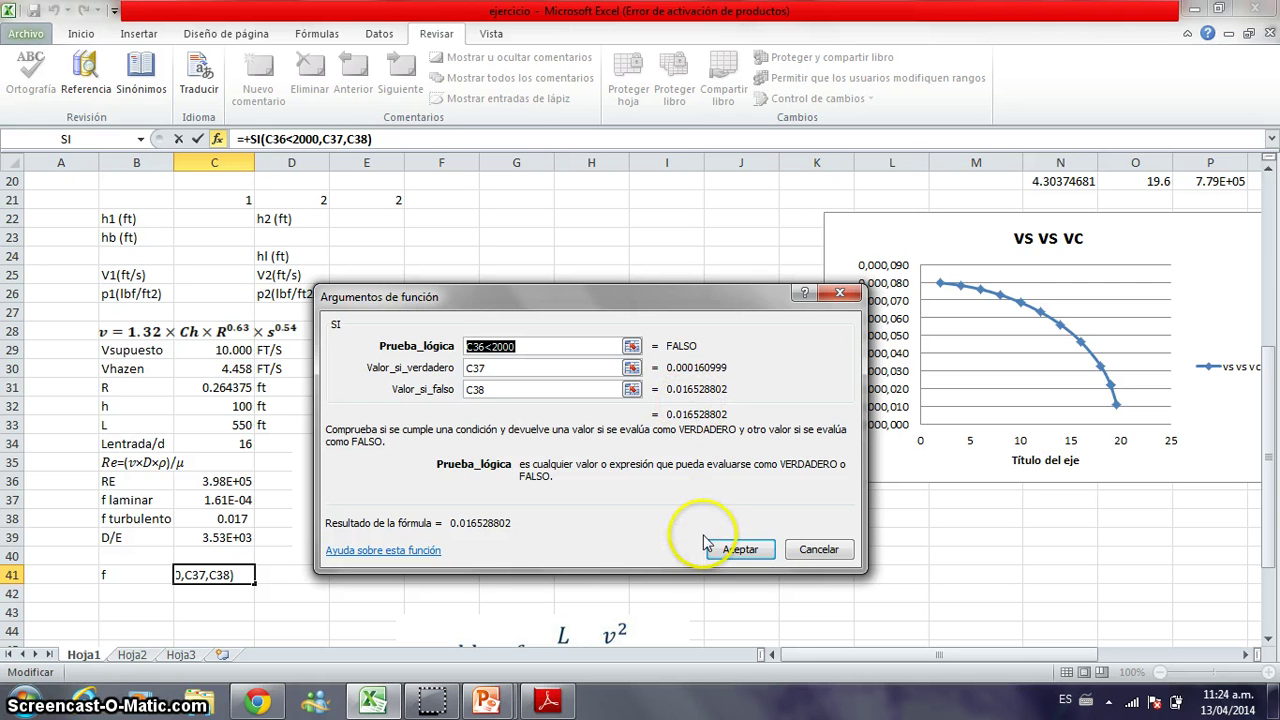
left_click(740, 549)
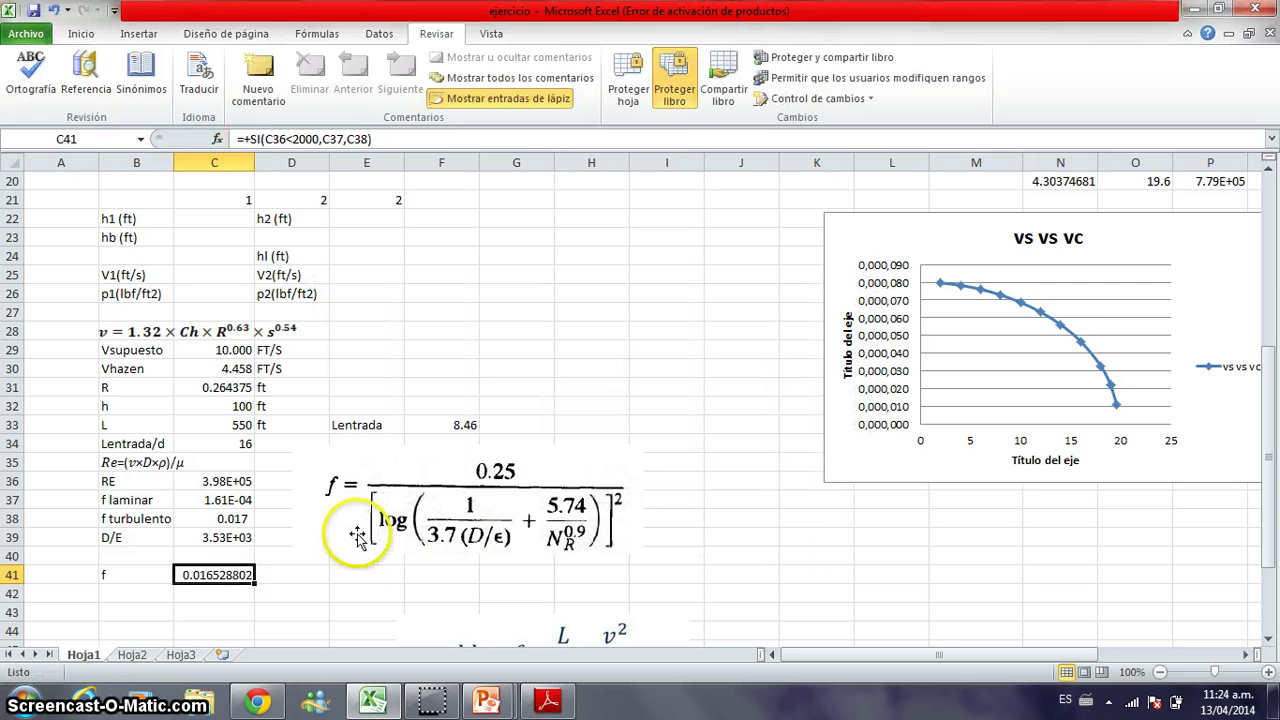
Step: Compare the head loss formula in C47 with the pictured hl equation
key("Down")
key("Down")
key("Down")
key("Down")
key("Down")
key("Down")
key("Down")
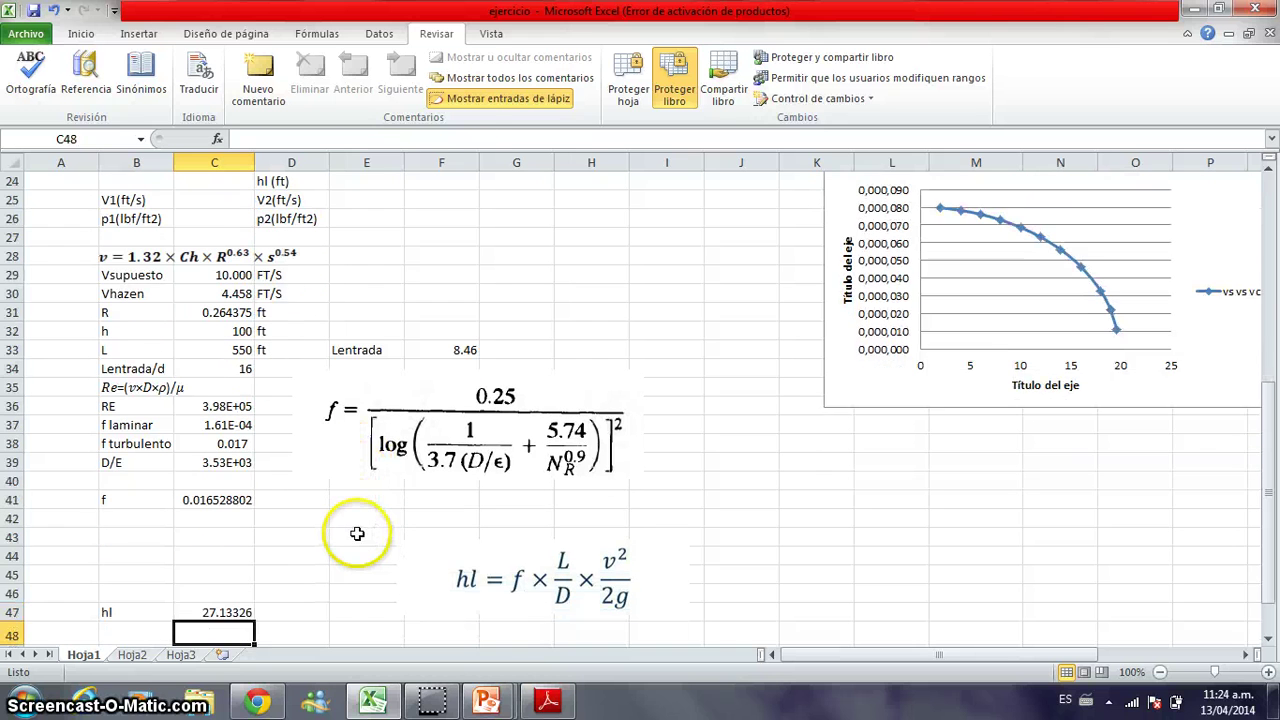
key("Down")
key("Up")
key("Up")
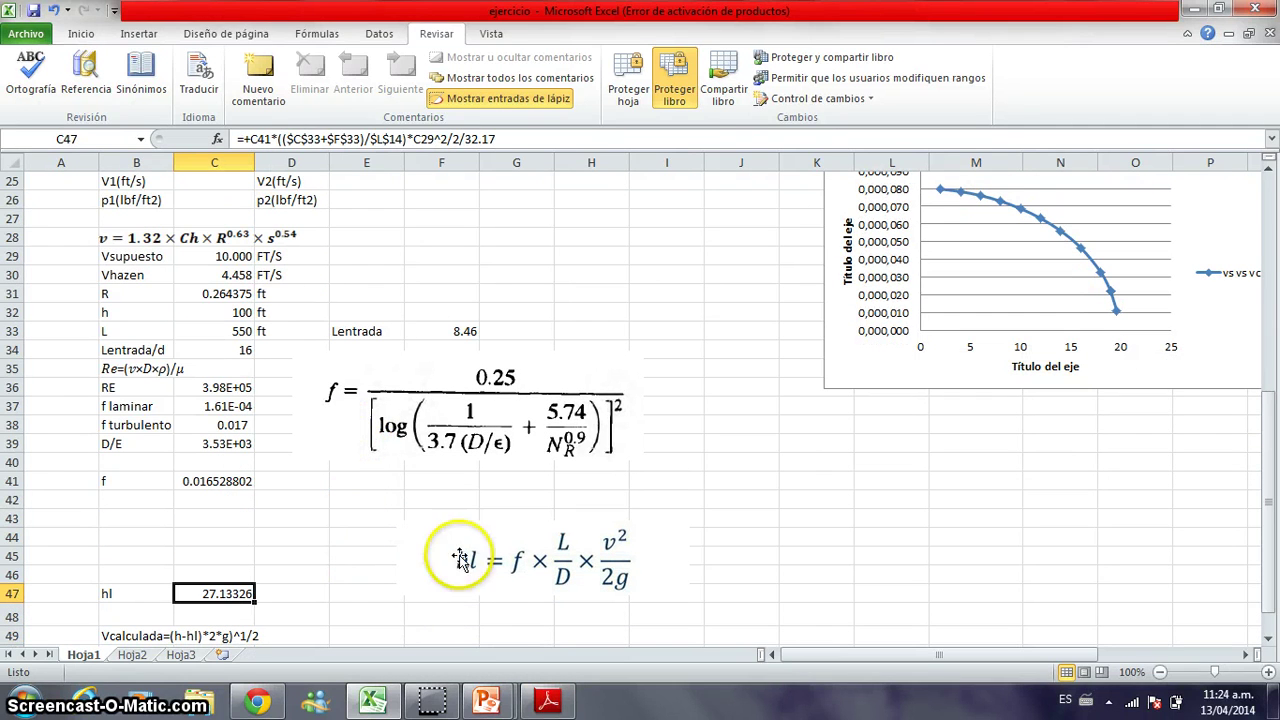
left_click(474, 587)
key("Left")
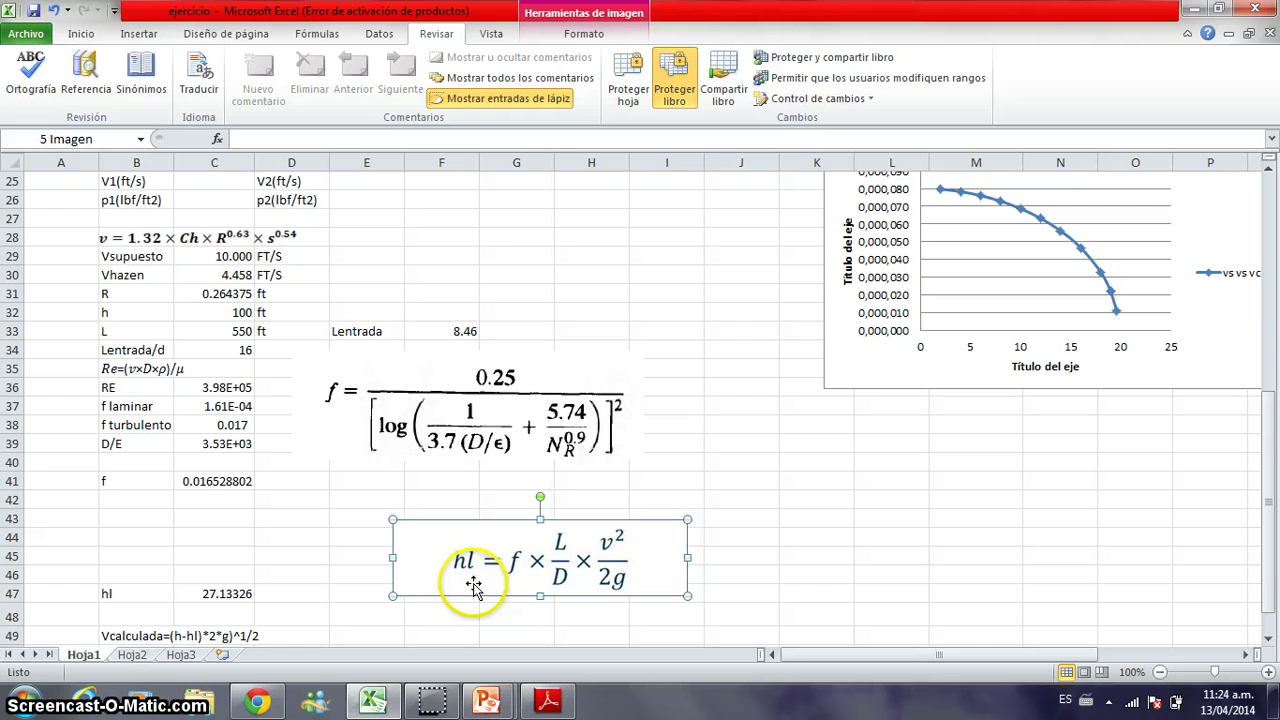
left_click(237, 591)
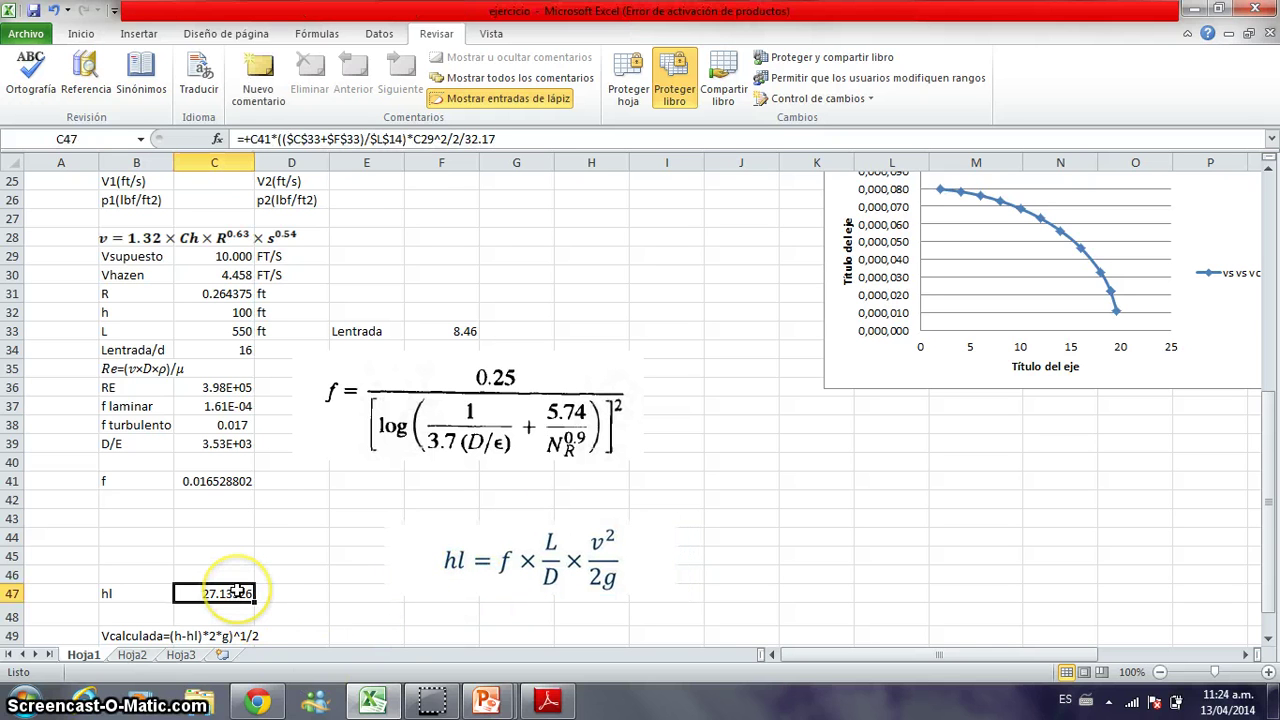
Step: Remove the entrance length term +$F$33 from the head loss formula in C47, leaving =+C41*(($C$33)/$L$14)*C29^2/2/32.17
left_click(420, 139)
left_click(361, 139)
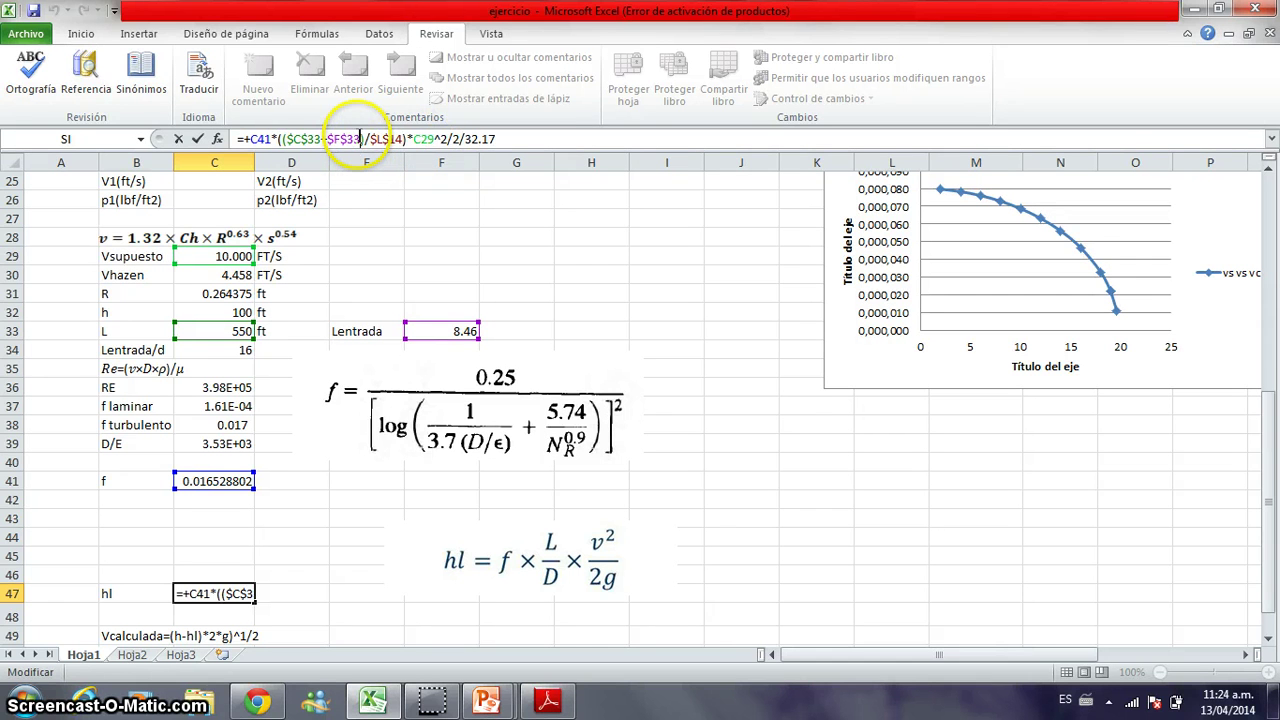
key("BackSpace")
key("BackSpace")
key("BackSpace")
key("BackSpace")
key("BackSpace")
key("BackSpace")
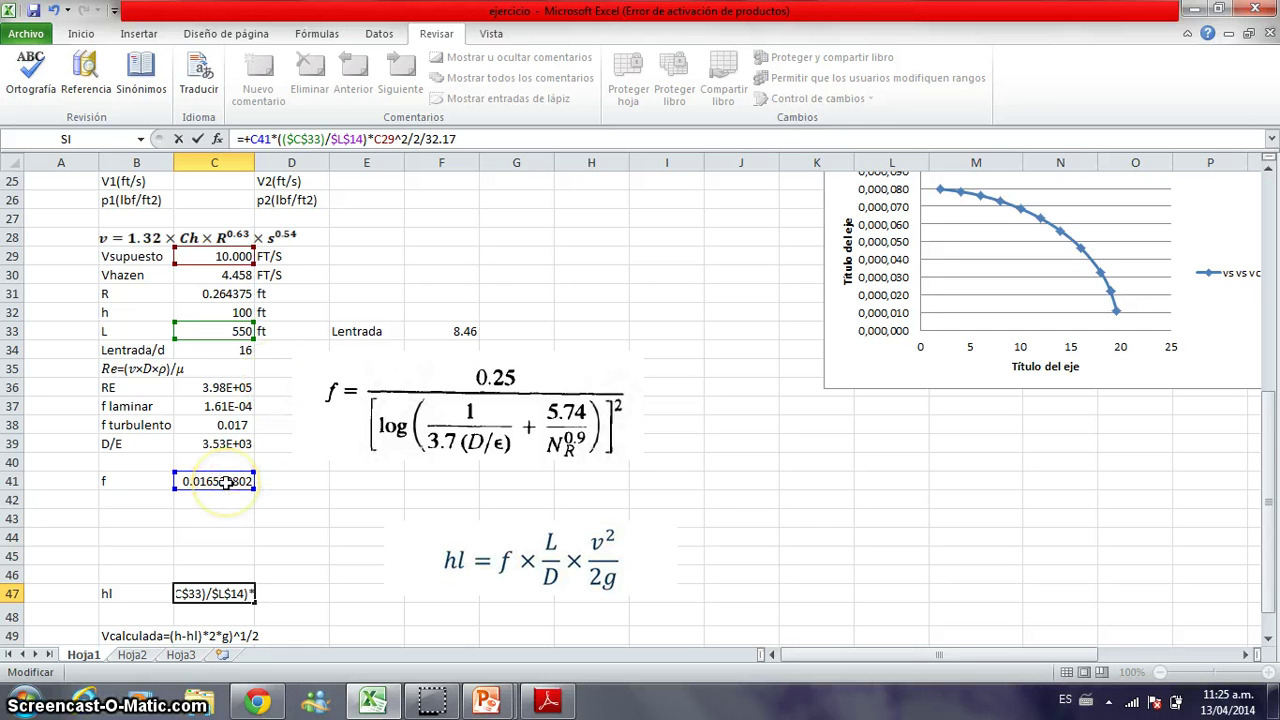
key("Return")
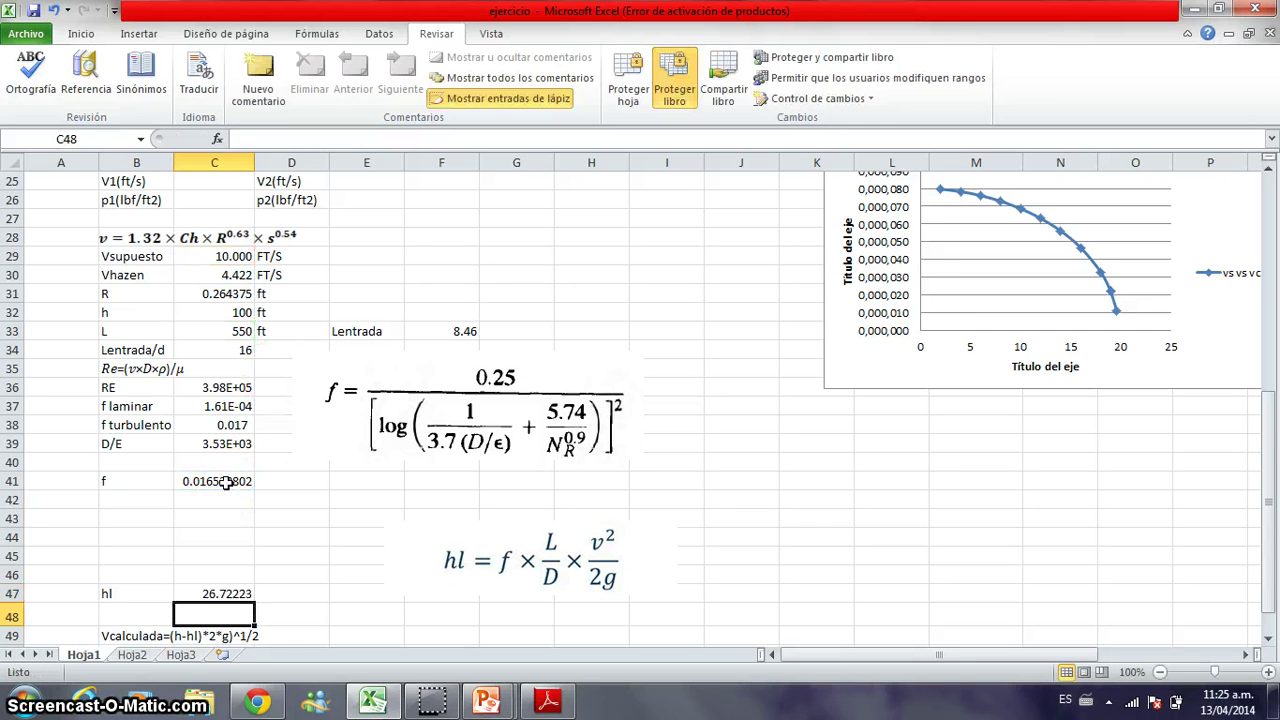
Step: Review the friction factor in C41 and the cells referenced by the head loss formula in C47
left_click(227, 482)
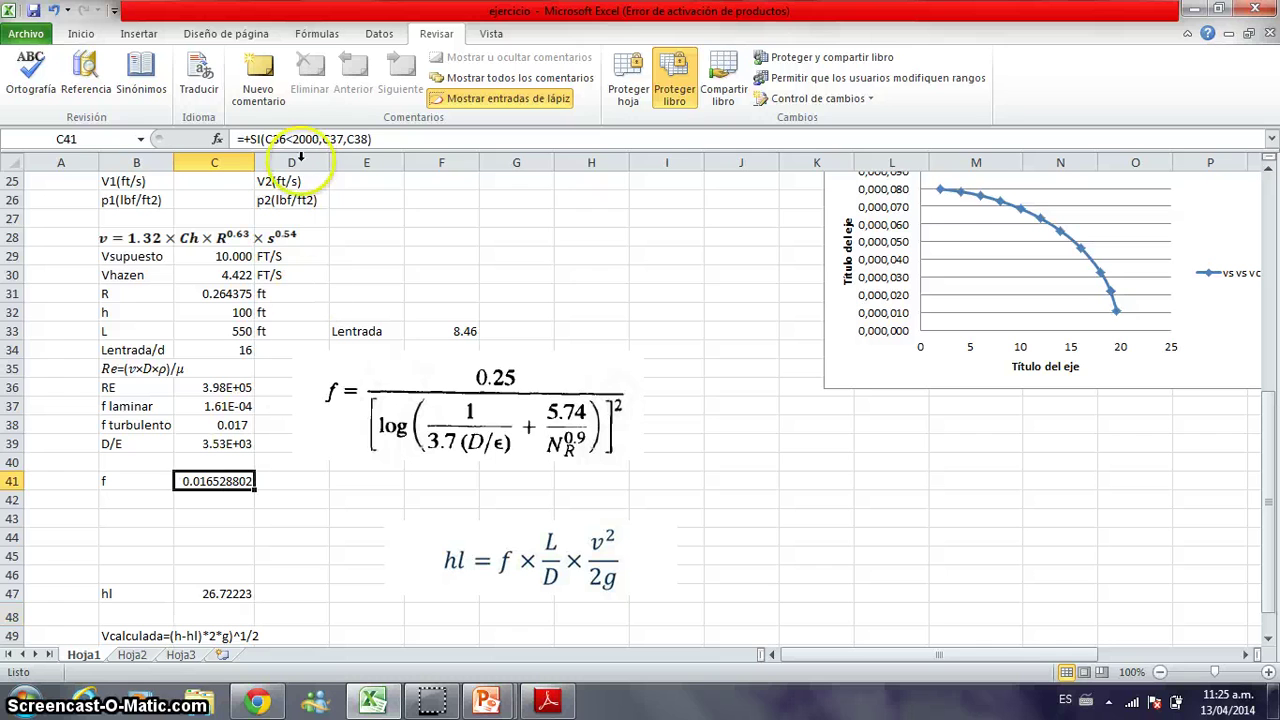
left_click(218, 591)
left_click(348, 139)
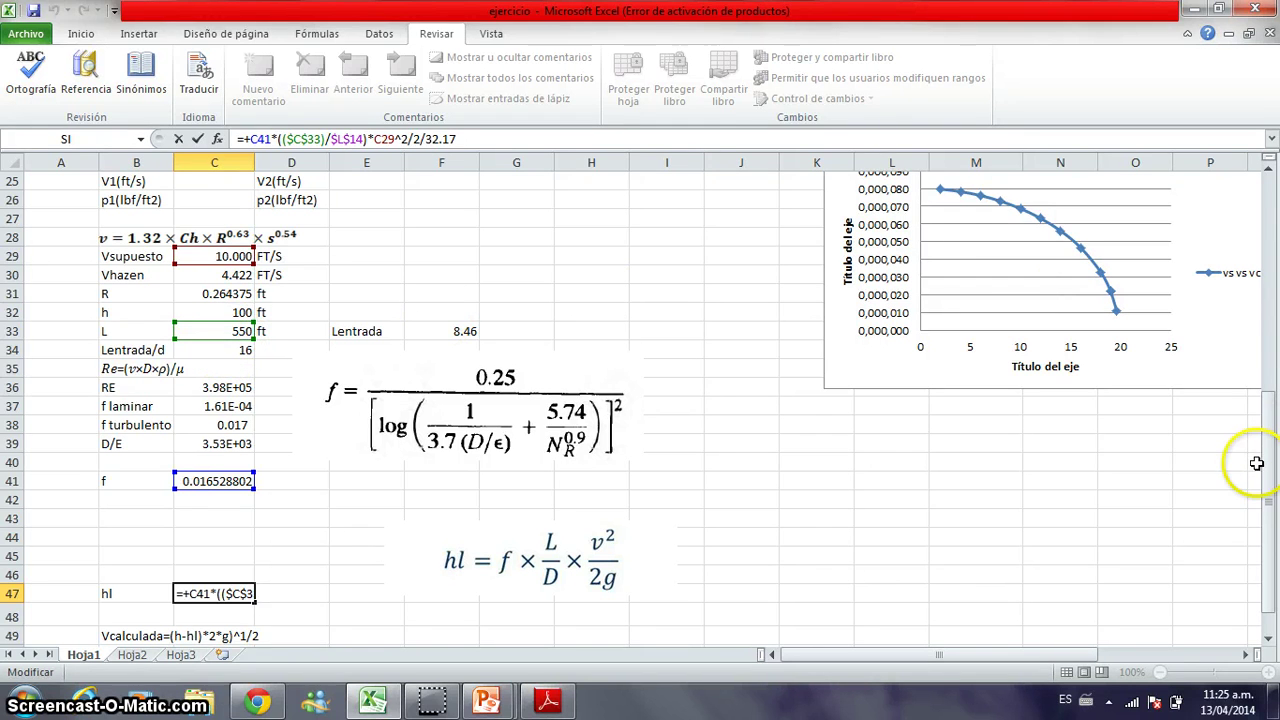
left_click_drag(1268, 468, 1260, 508)
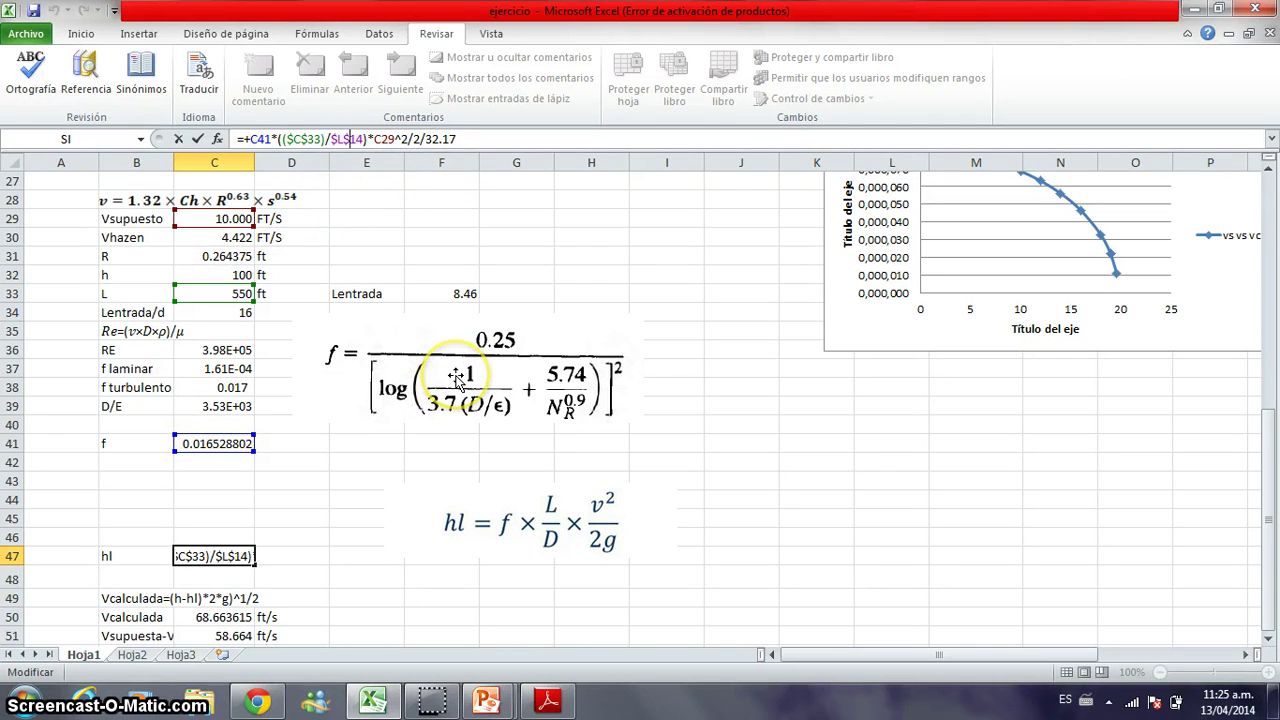
key("Return")
Step: Examine the Vcalculada formula in C50 and trace its references to the height h and the head loss hl
key("Down")
key("Down")
key("Down")
key("Down")
key("Down")
key("Down")
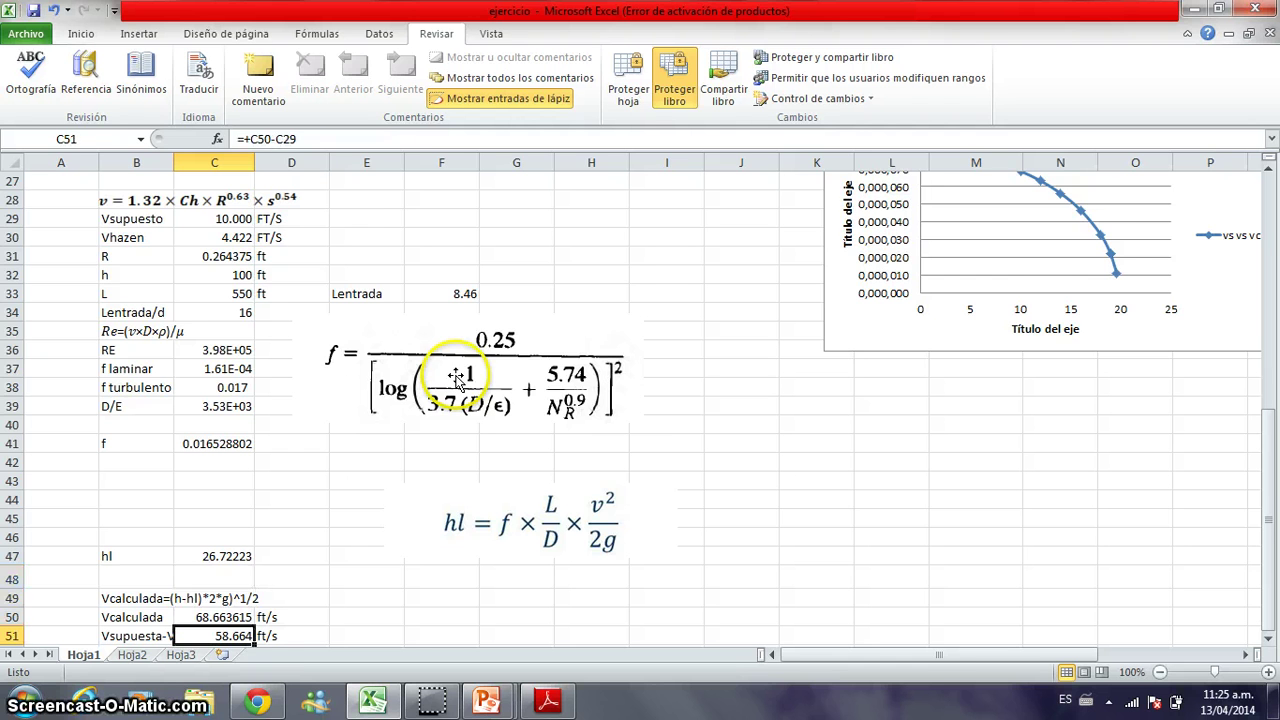
key("Up")
key("Up")
key("Up")
key("Up")
key("Up")
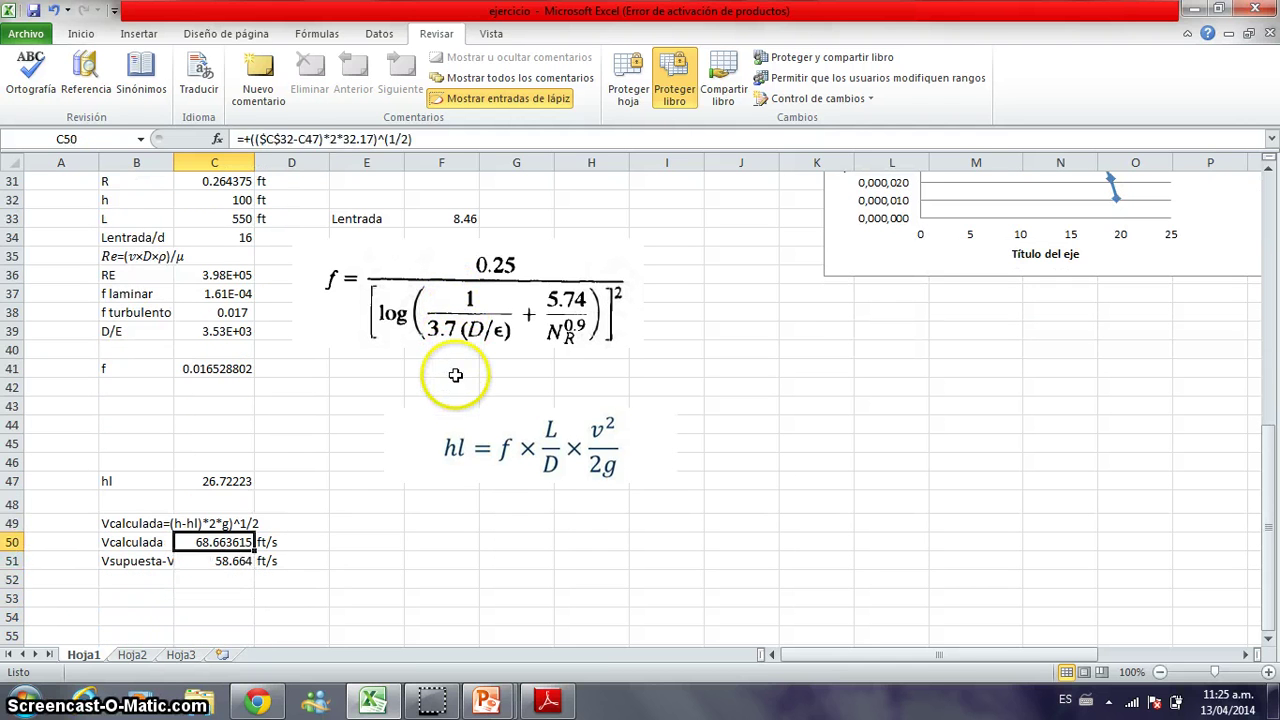
key("Down")
key("Down")
key("Down")
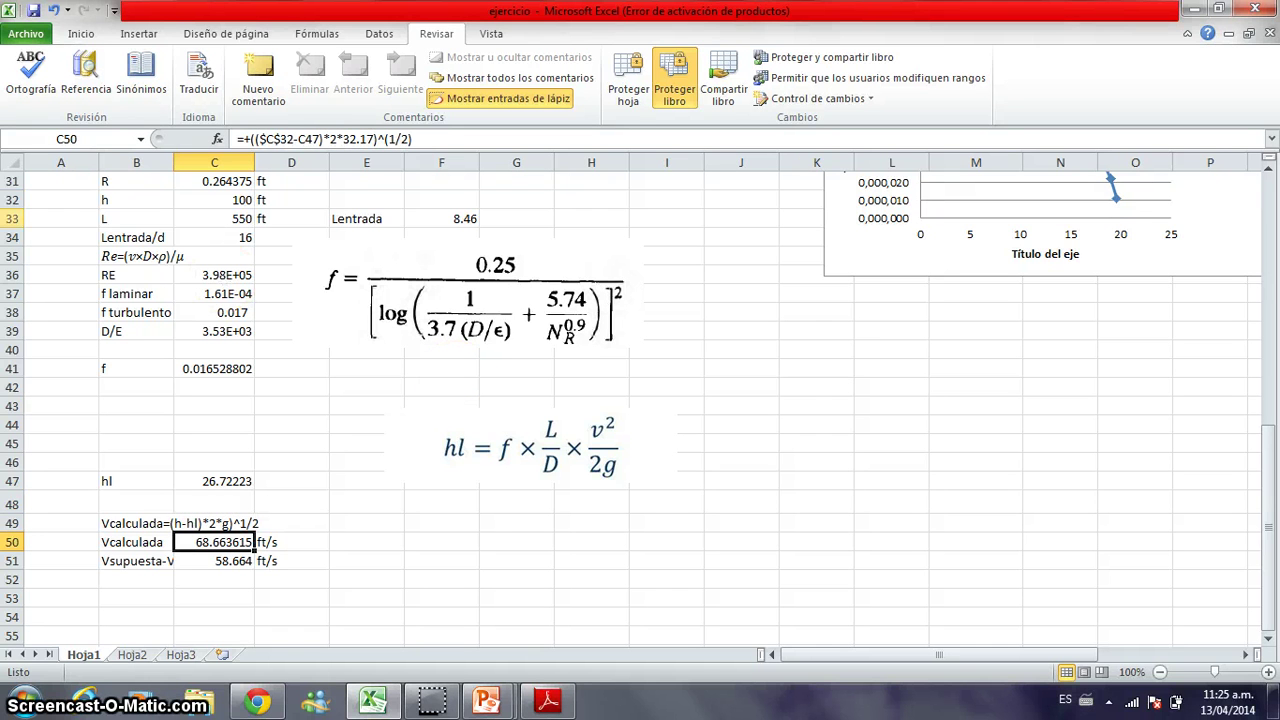
left_click(323, 139)
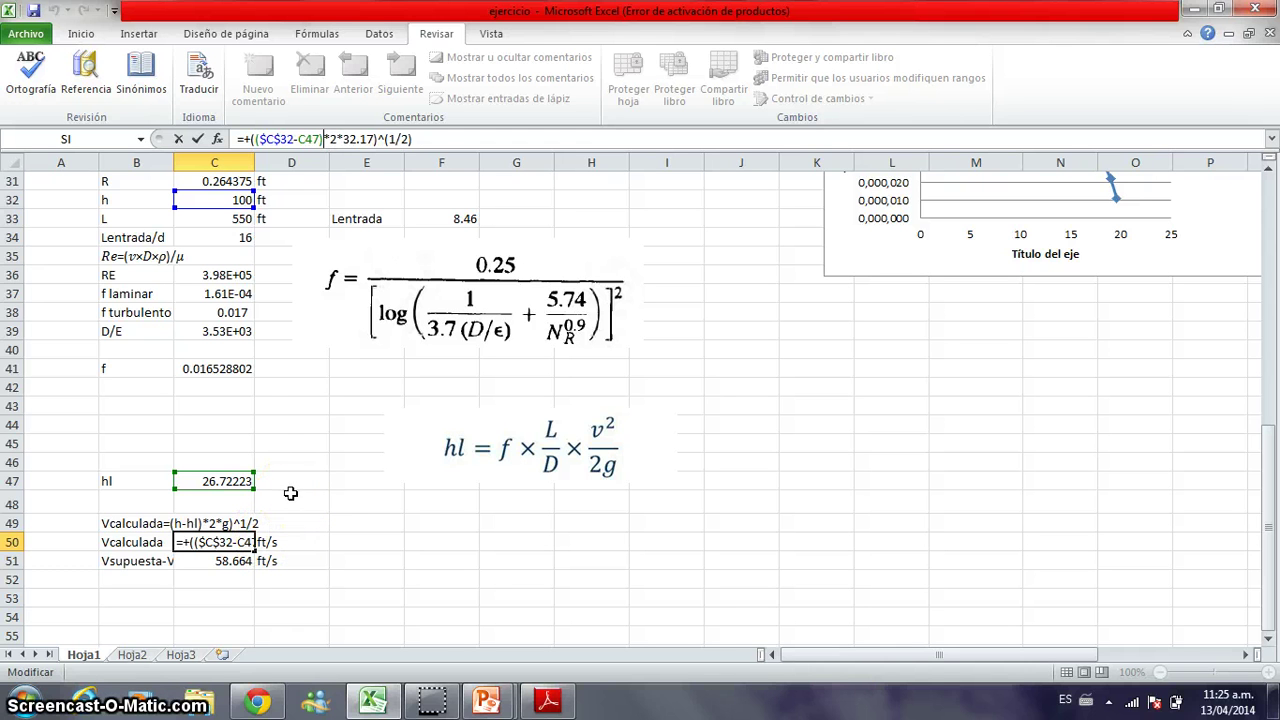
Step: Close the C50 formula and check the calculated-minus-assumed velocity difference formula in C51
left_click(241, 561)
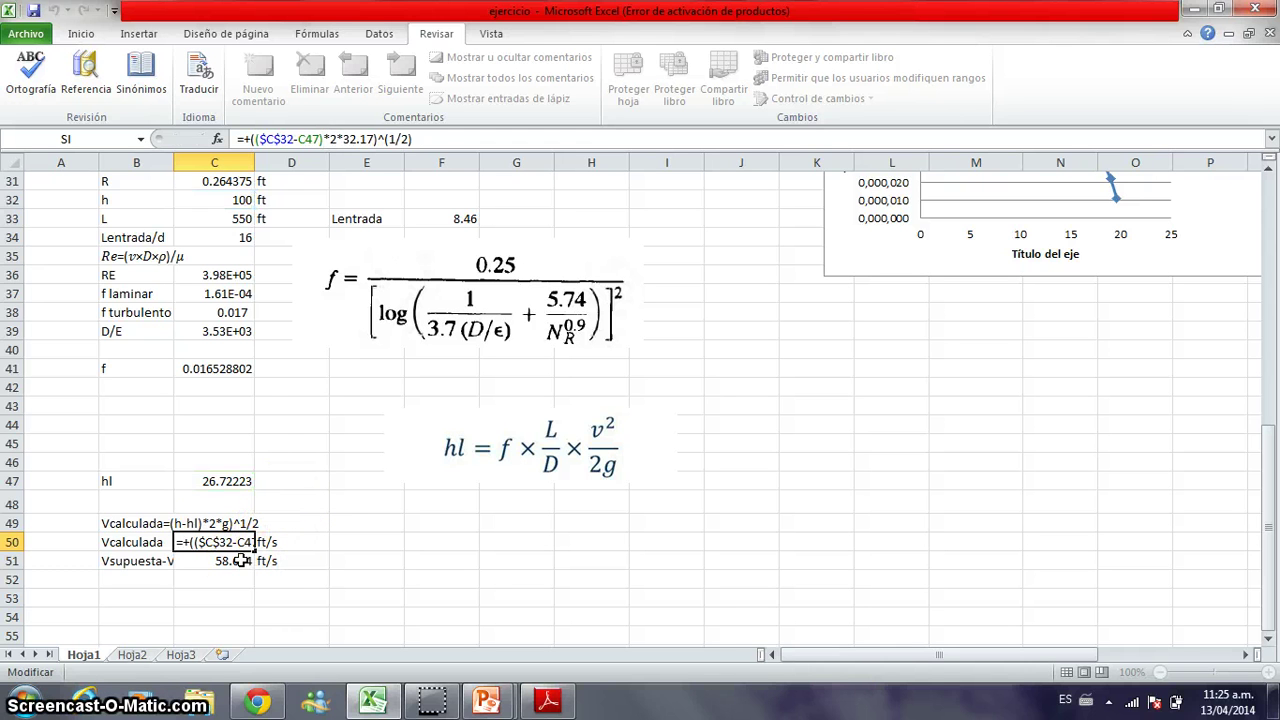
left_click(241, 561)
key("Up")
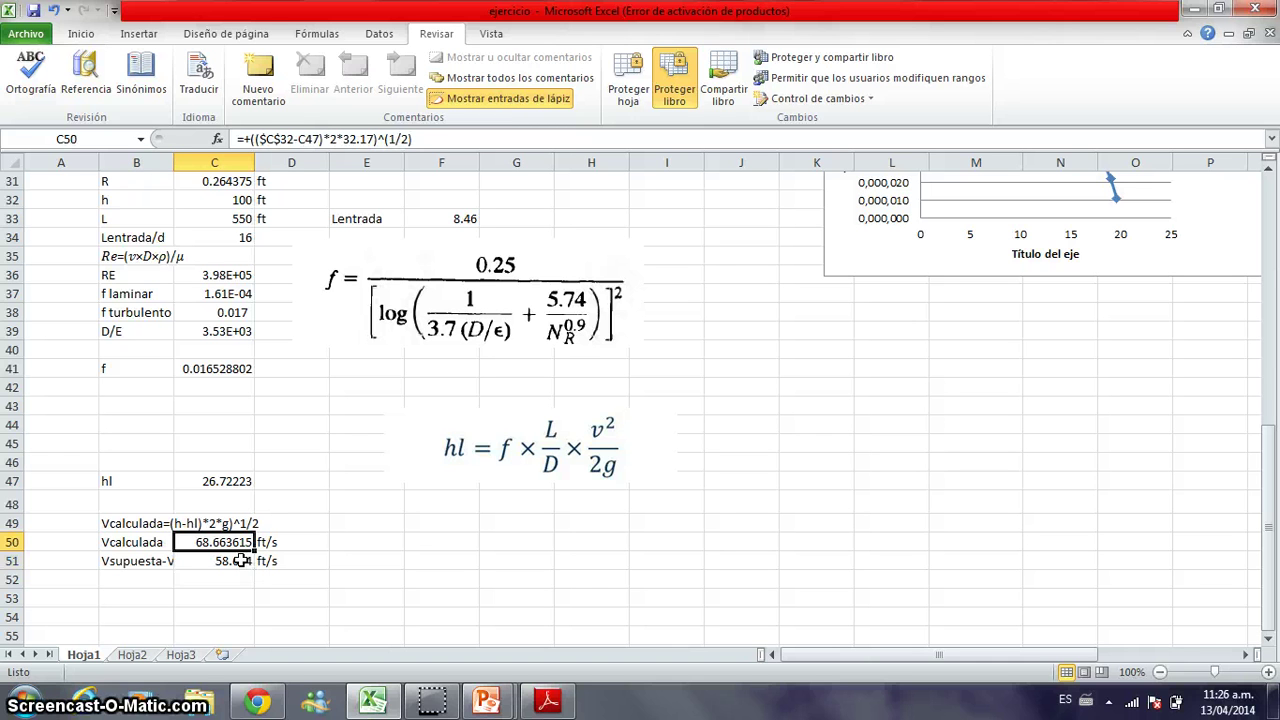
left_click(241, 561)
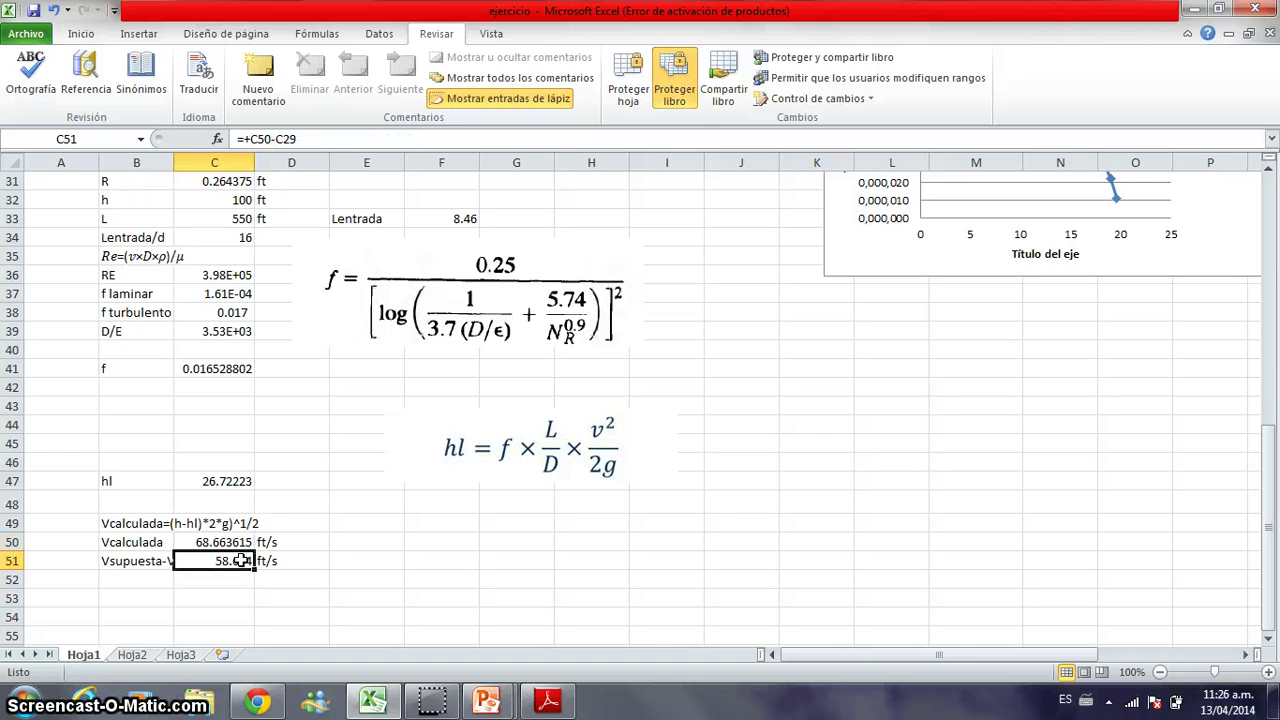
Step: Enter the note "Buscar objetivo" in E51, beside the velocity difference row
left_click(139, 561)
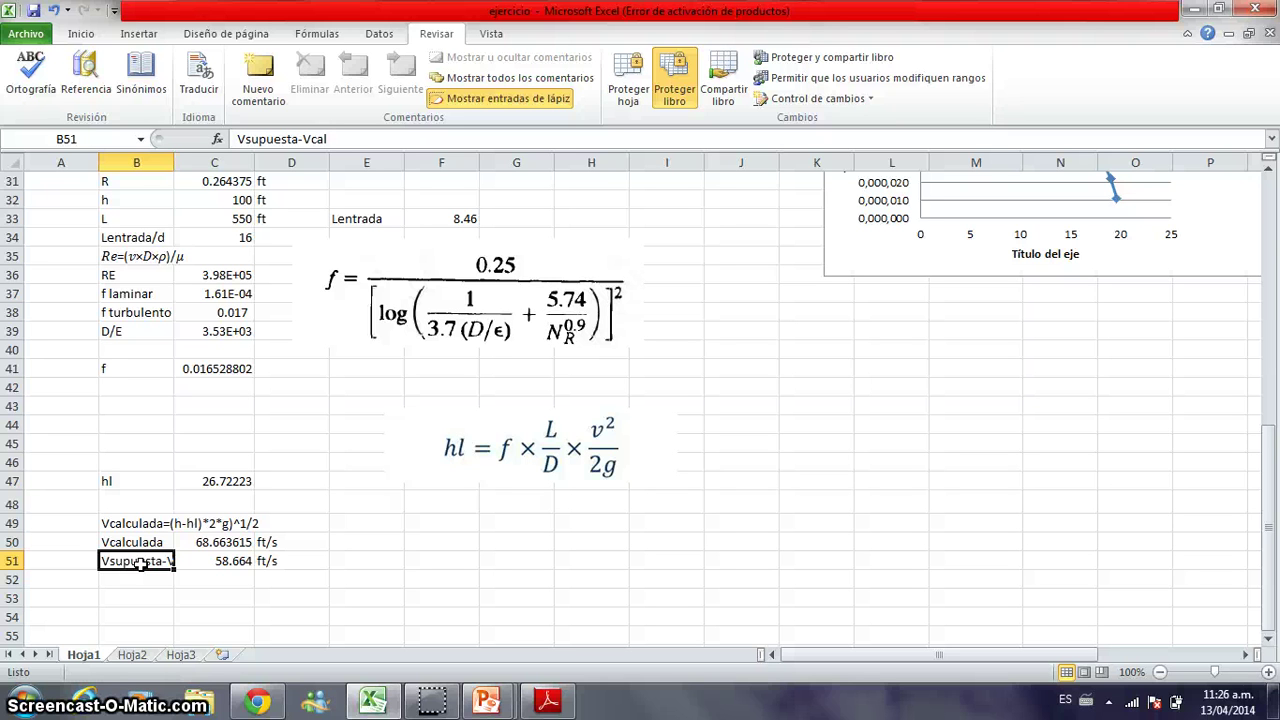
key("Right")
key("Right")
key("Right")
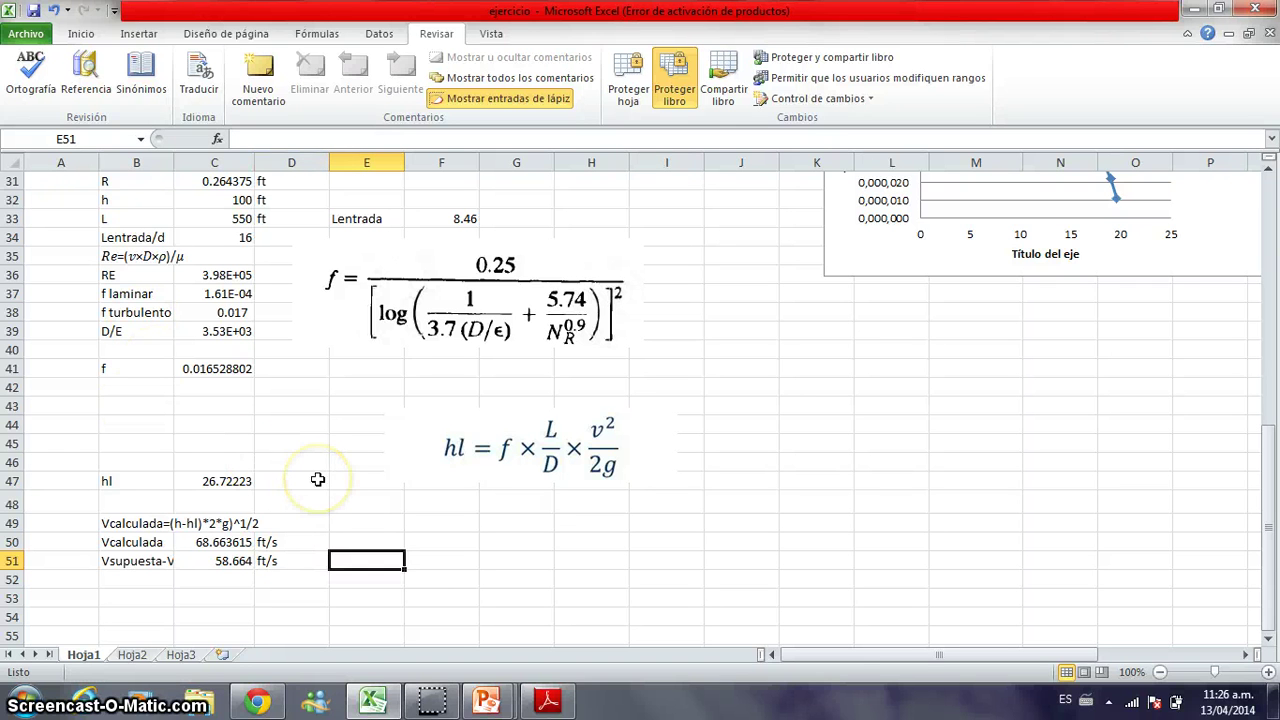
type("bje")
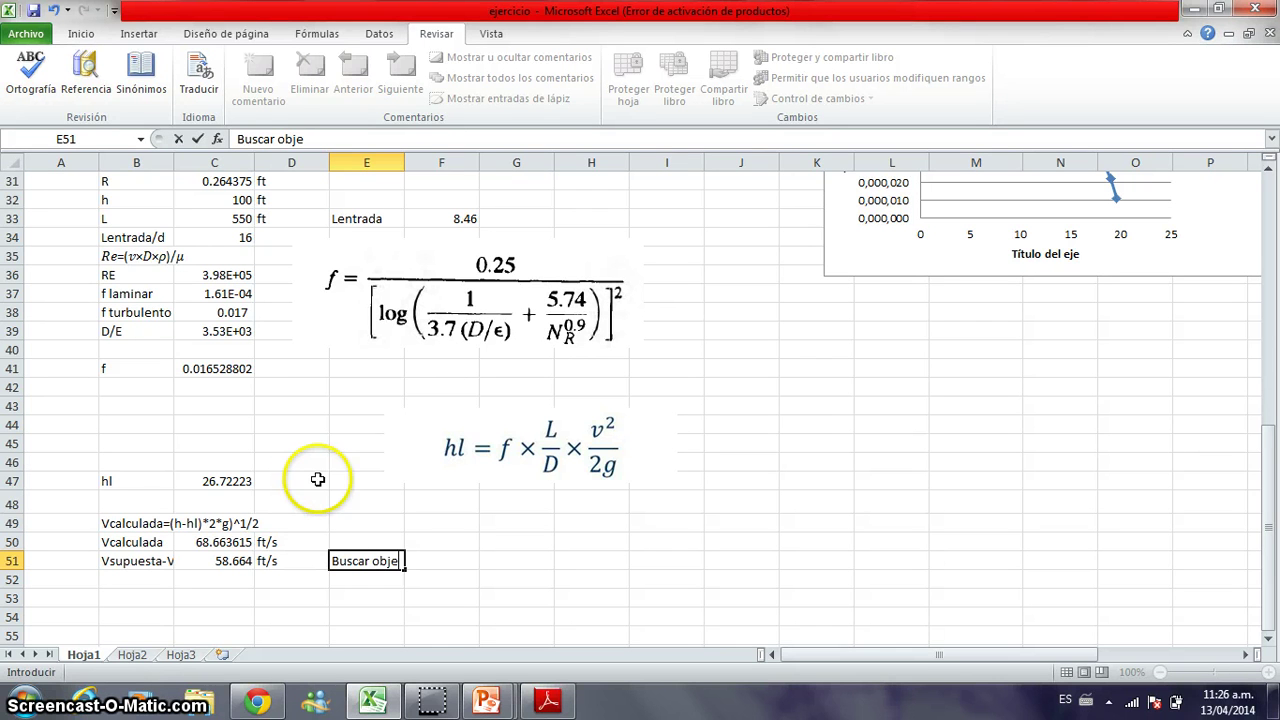
type("o")
key("Return")
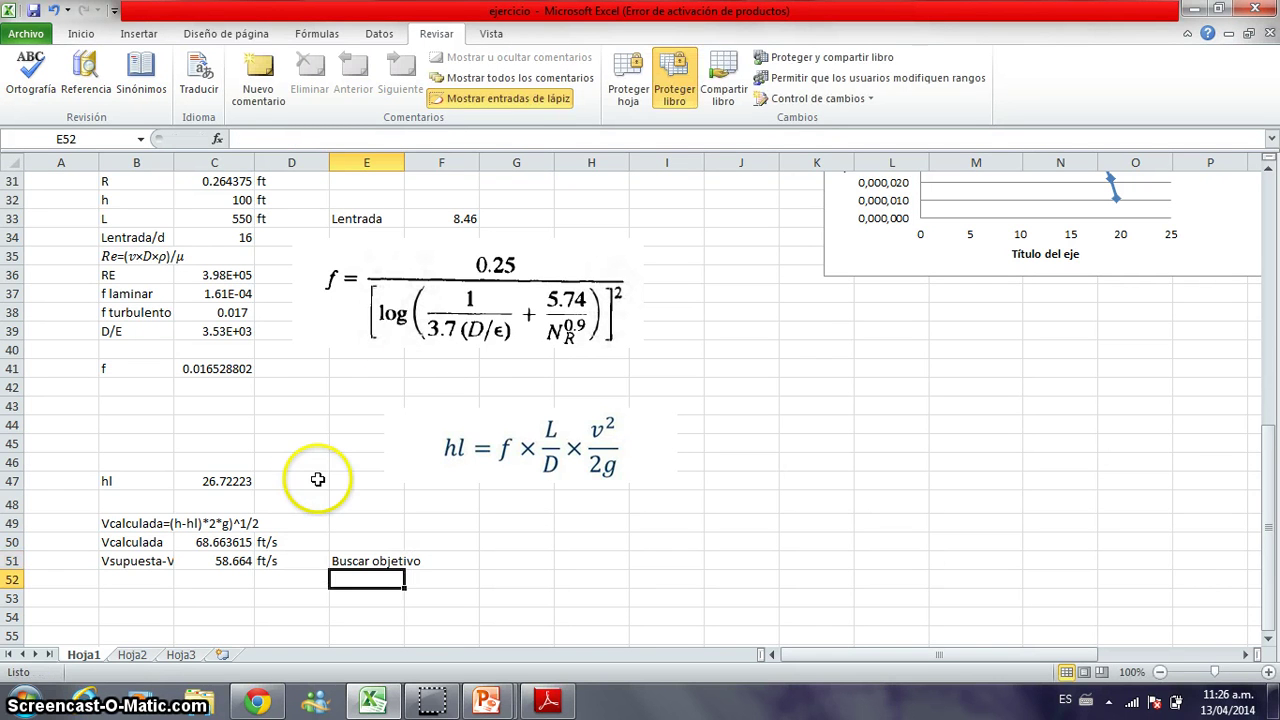
Step: Run Goal Seek to bring C51 to 0 by changing the assumed velocity in C29, and keep the solution
left_click(385, 36)
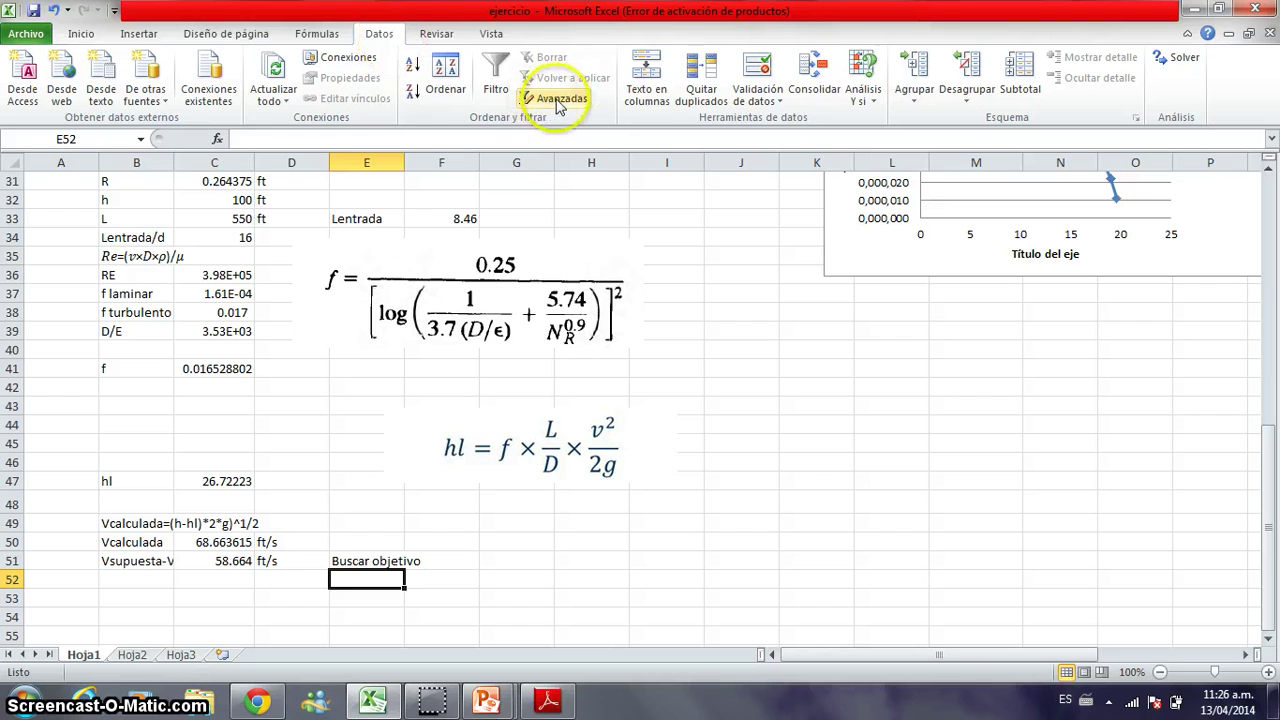
left_click(863, 90)
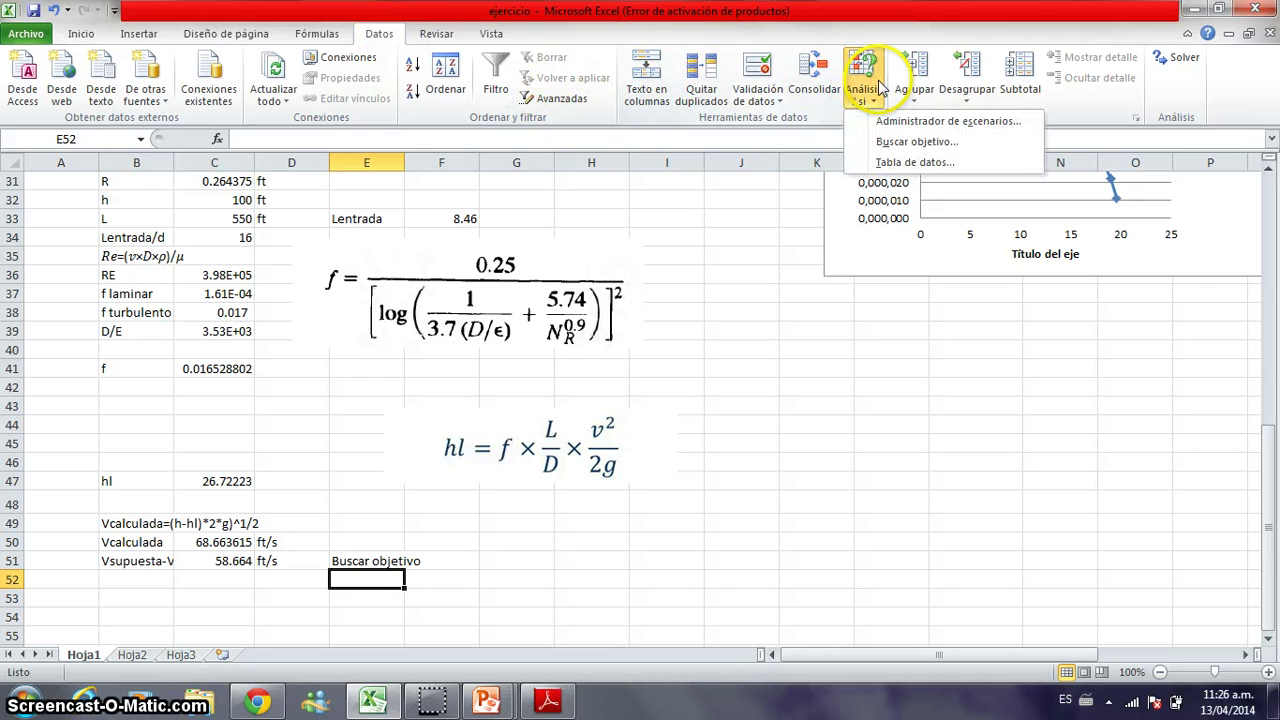
left_click(905, 142)
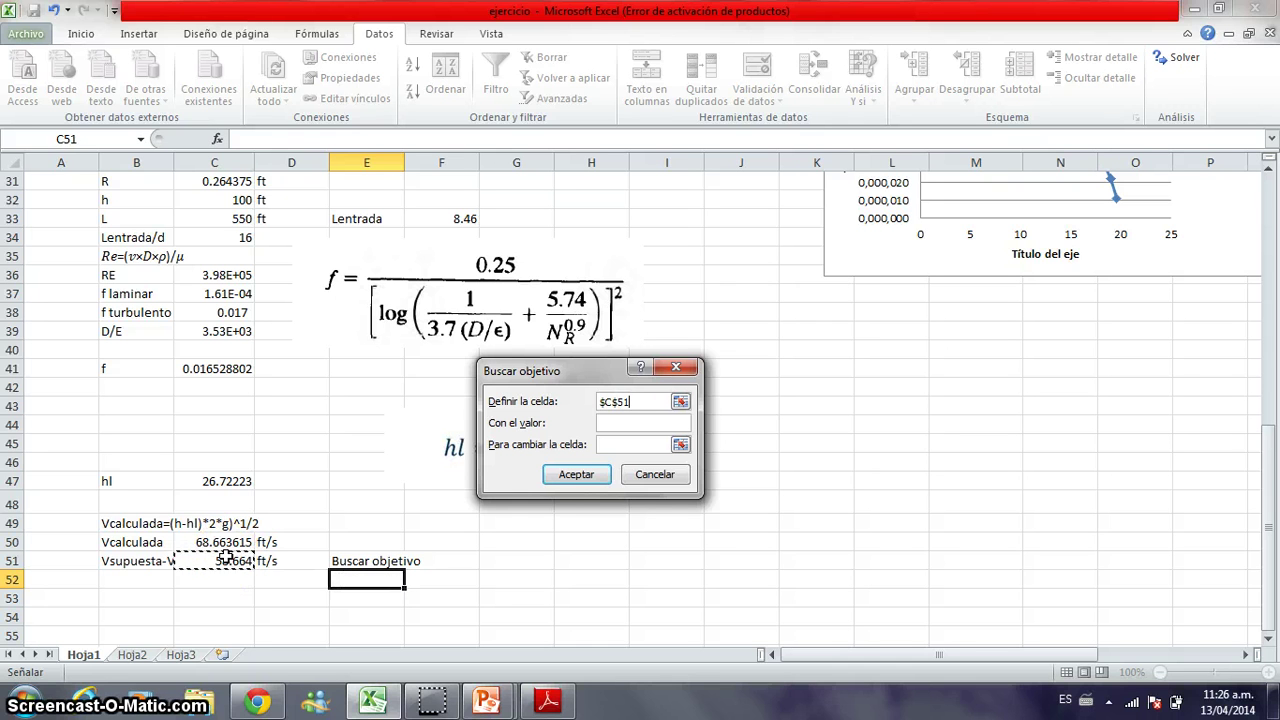
left_click(622, 423)
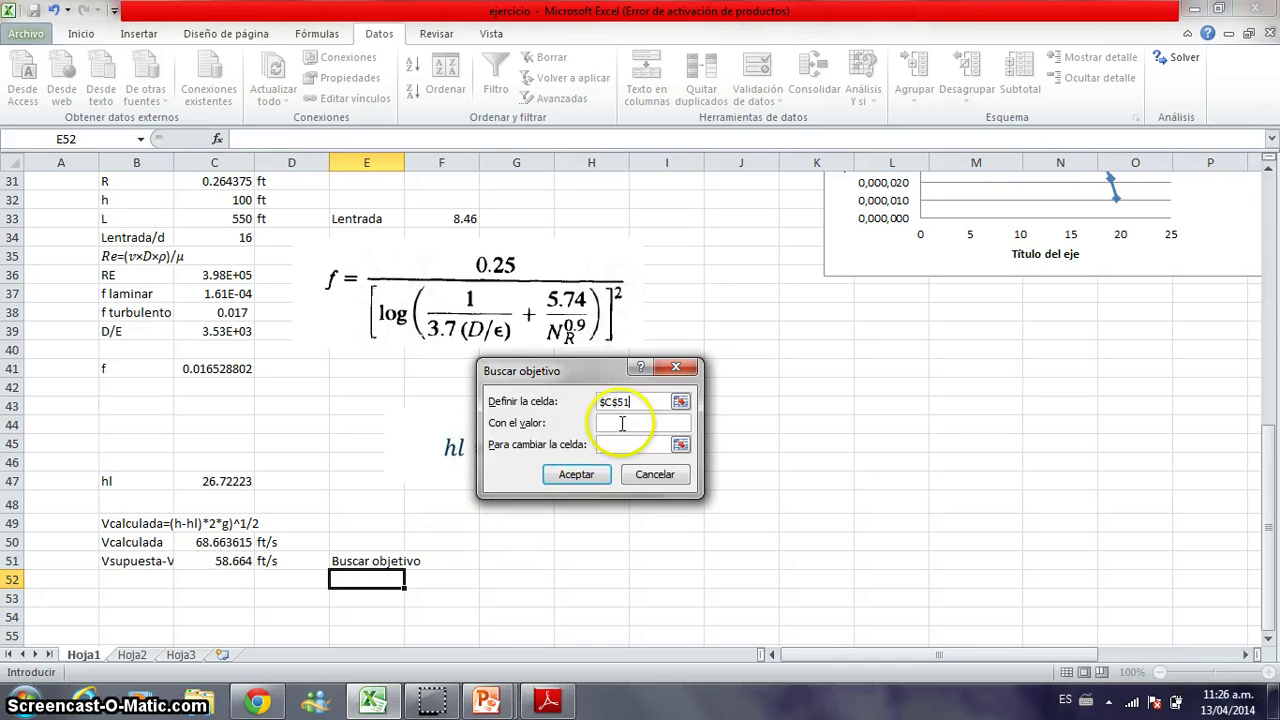
left_click(622, 423)
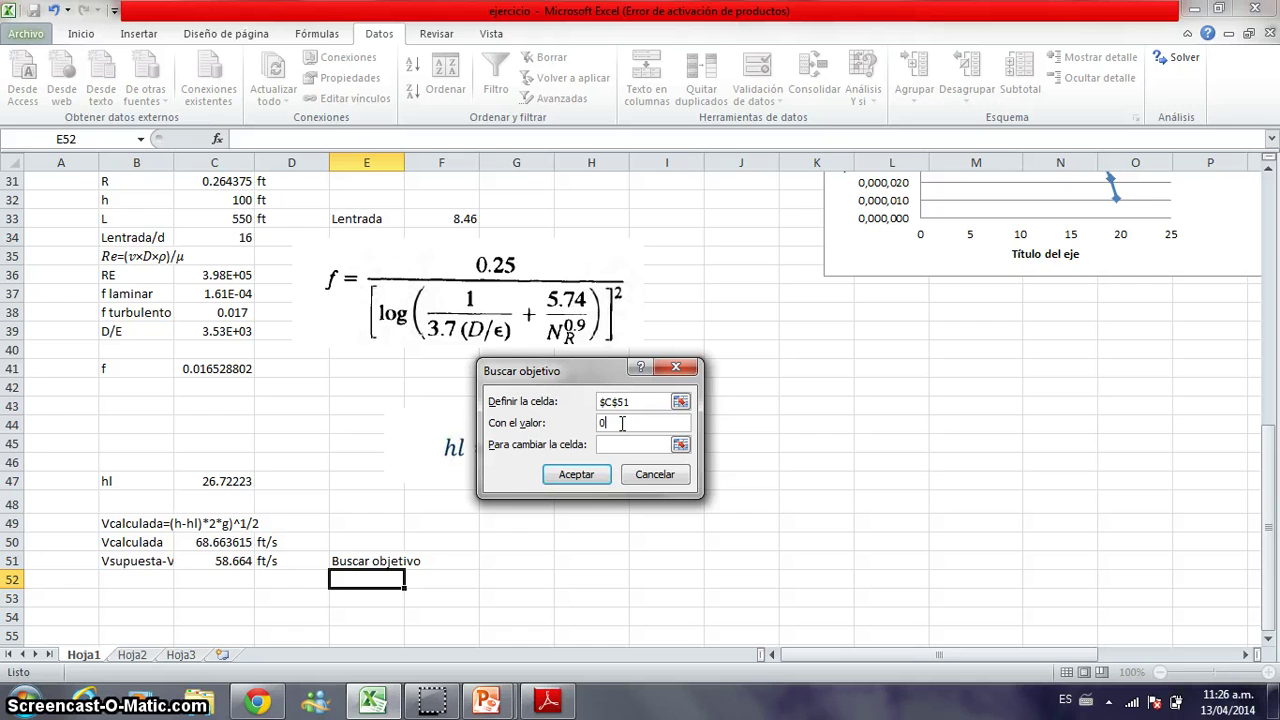
left_click(681, 445)
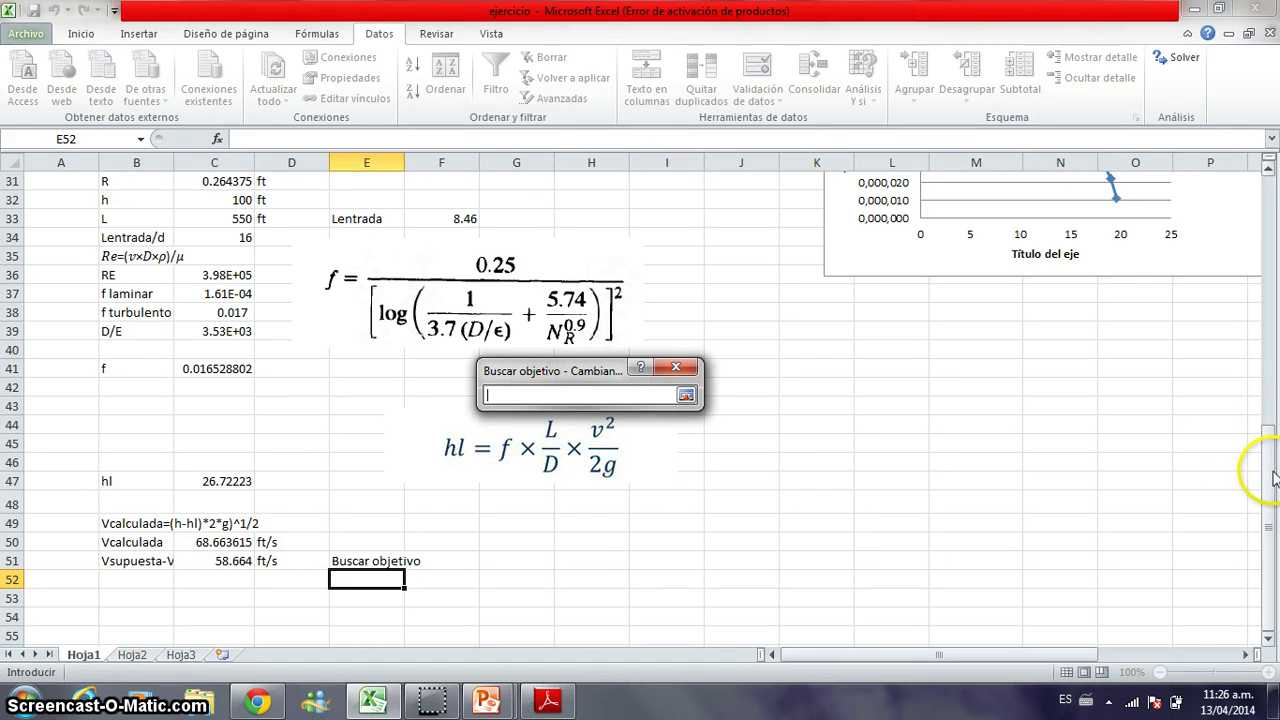
left_click_drag(1274, 478, 1273, 340)
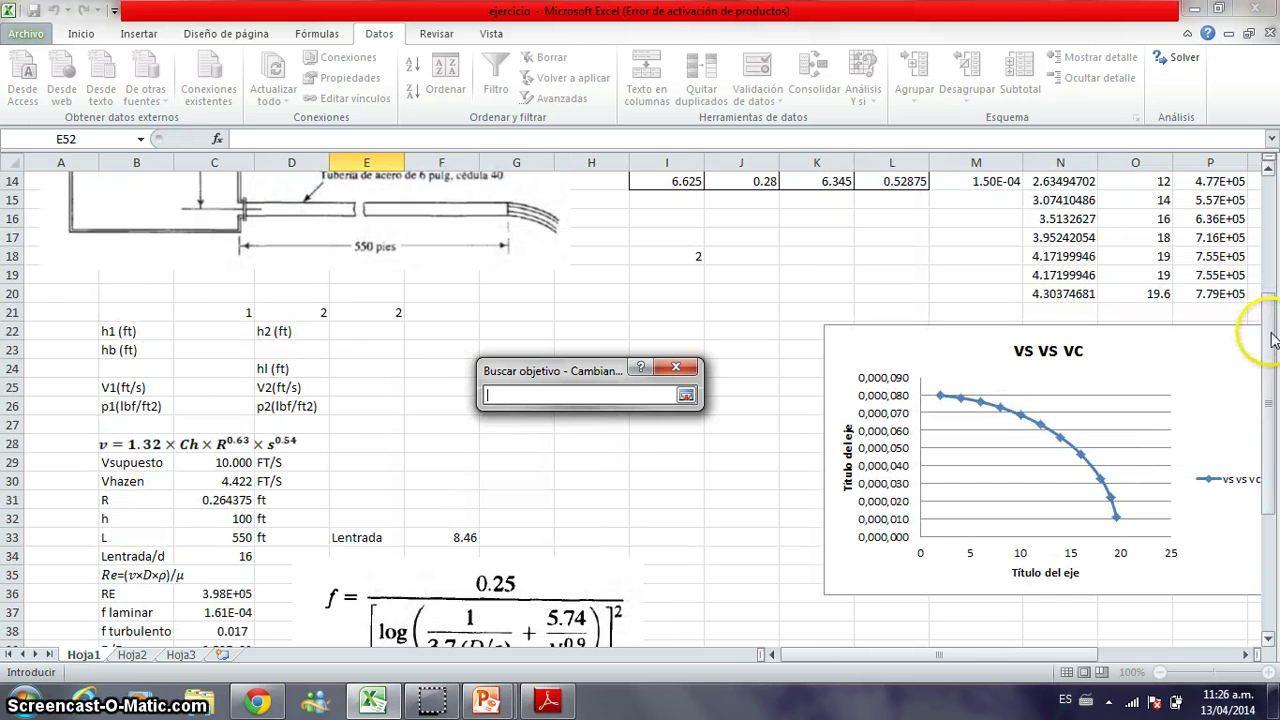
left_click(230, 465)
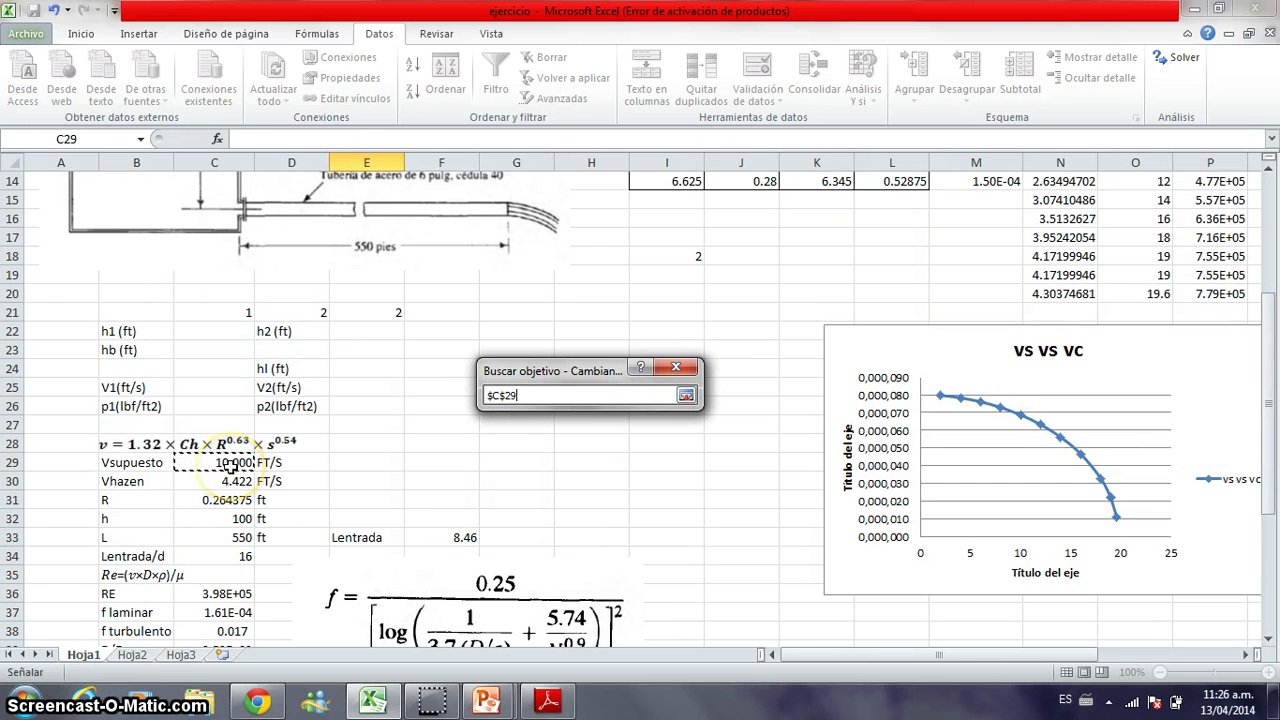
key("Return")
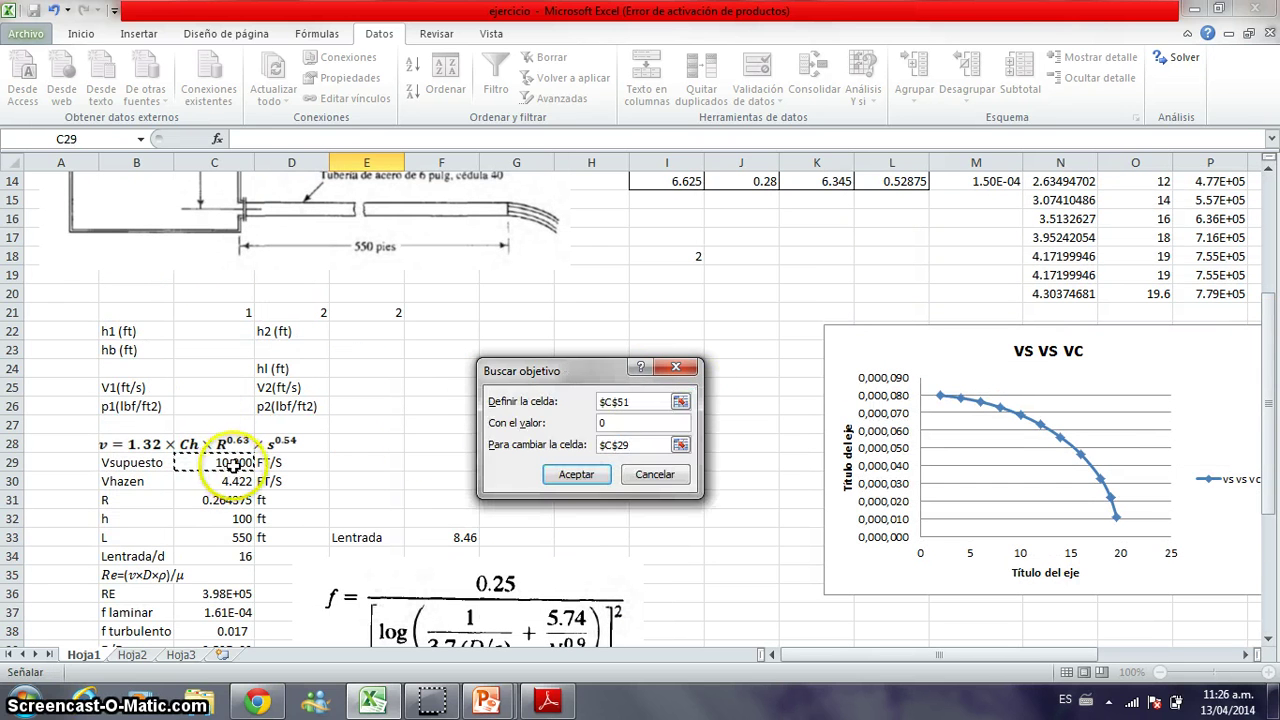
left_click(576, 474)
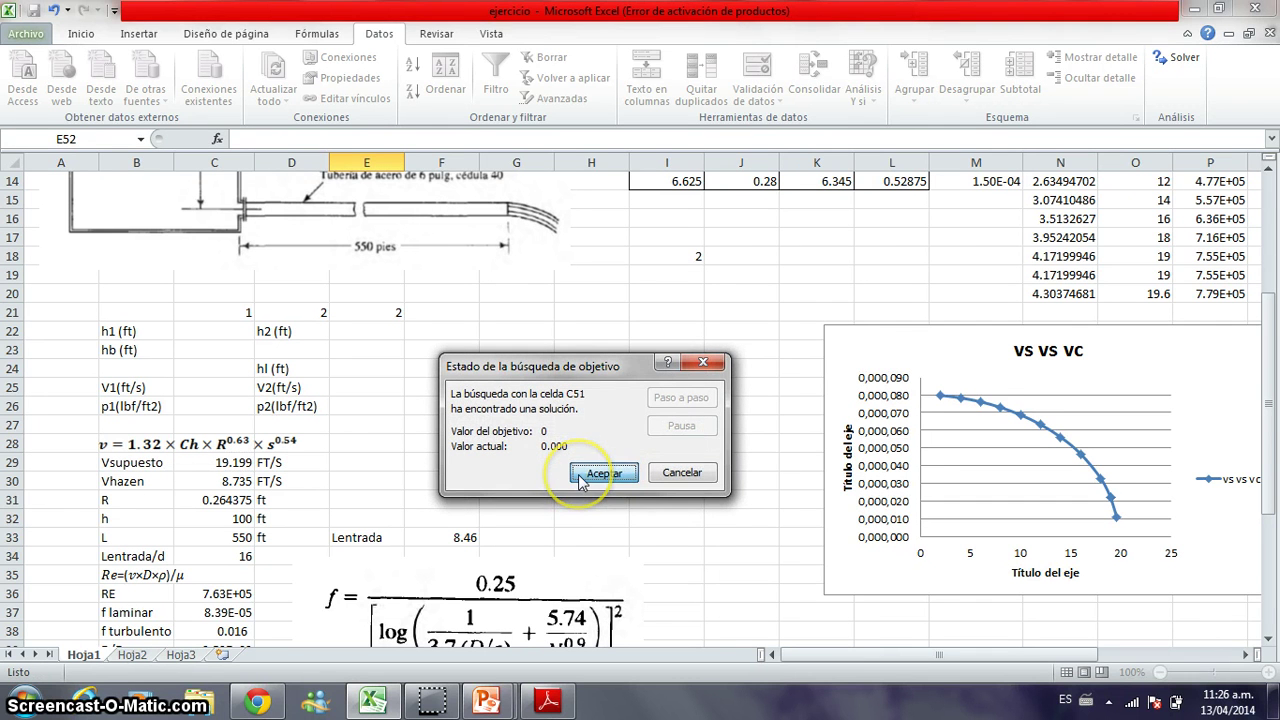
left_click(580, 478)
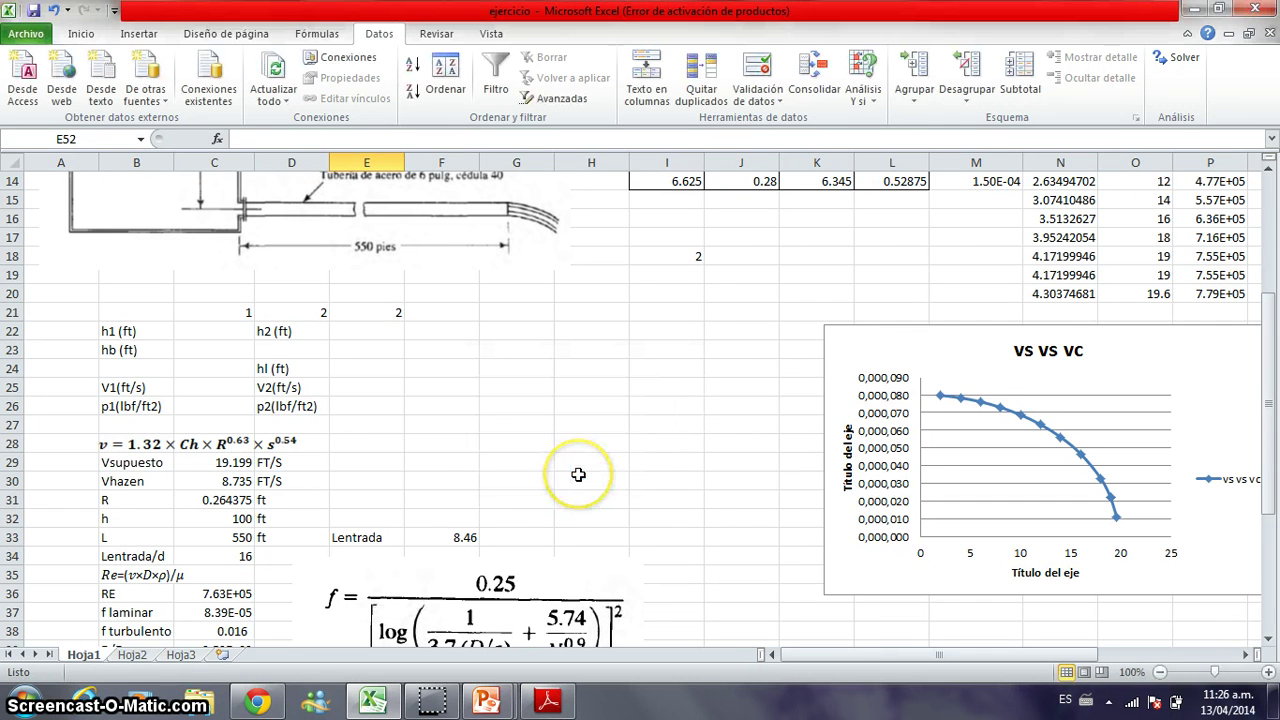
Step: Examine the recalculated column C values from Vsupuesto in C29 down to the velocity difference in C51
left_click(228, 462)
key("Down")
key("Down")
key("Down")
key("Down")
key("Down")
key("Down")
key("Down")
key("Down")
key("Down")
key("Down")
key("Down")
key("Down")
key("Down")
key("Down")
key("Down")
key("Down")
key("Down")
key("Down")
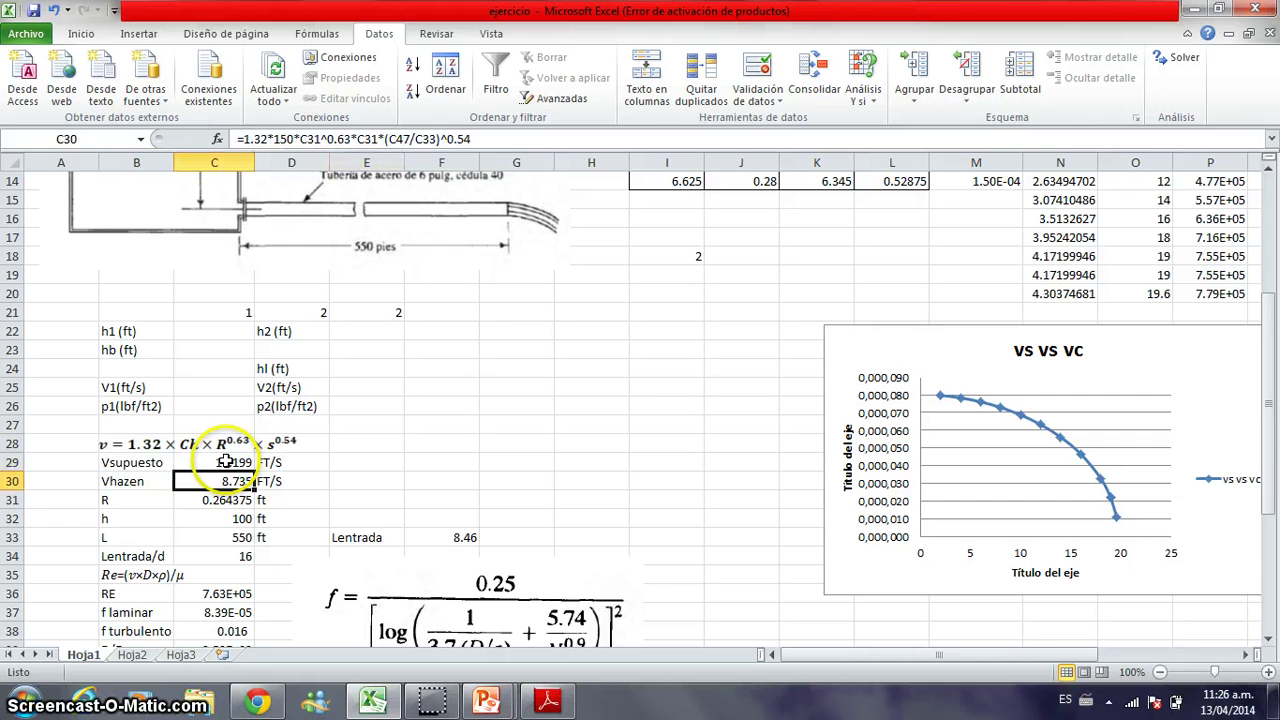
key("Up")
key("Up")
key("Up")
key("Up")
key("Up")
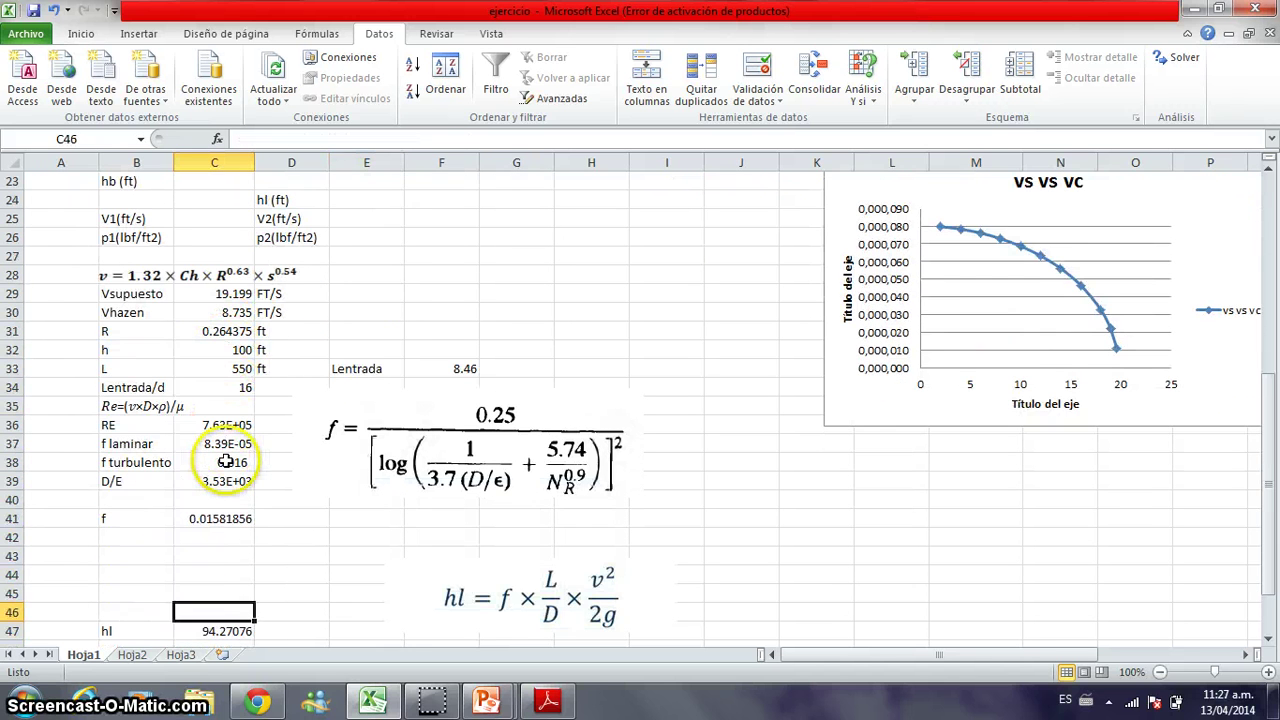
key("Down")
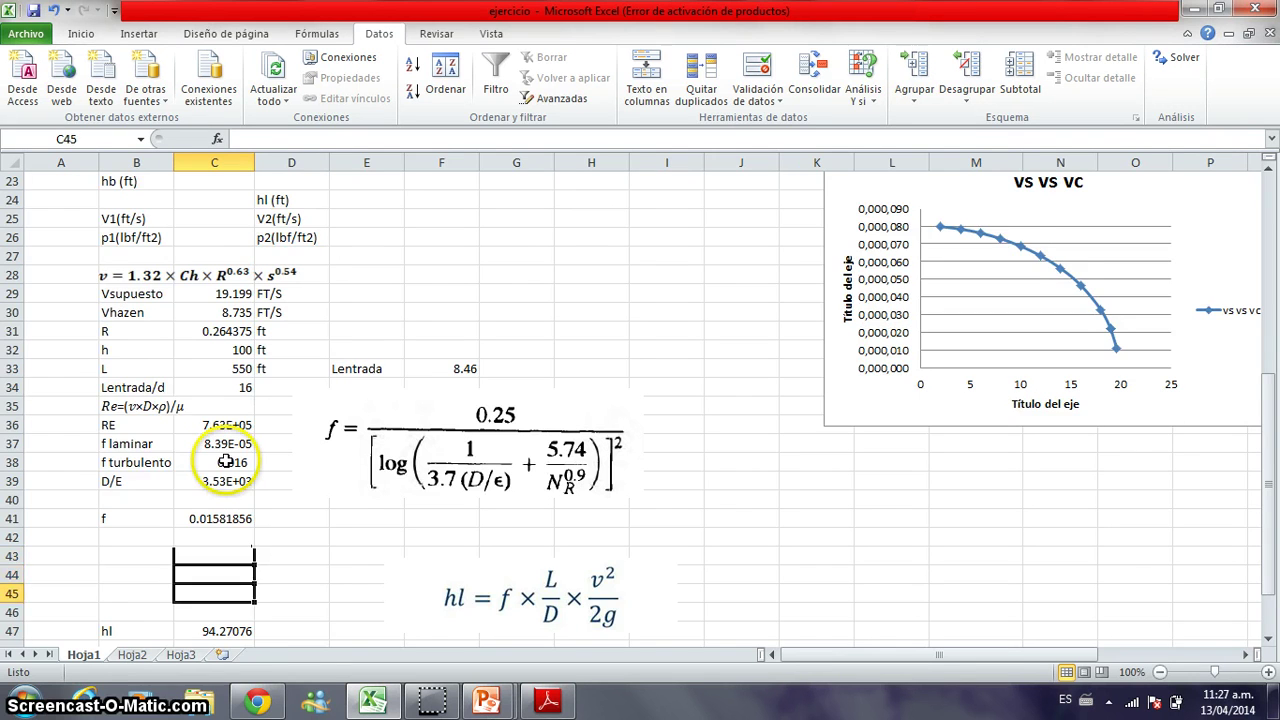
key("Down")
key("Down")
key("Down")
key("Down")
key("Down")
key("Down")
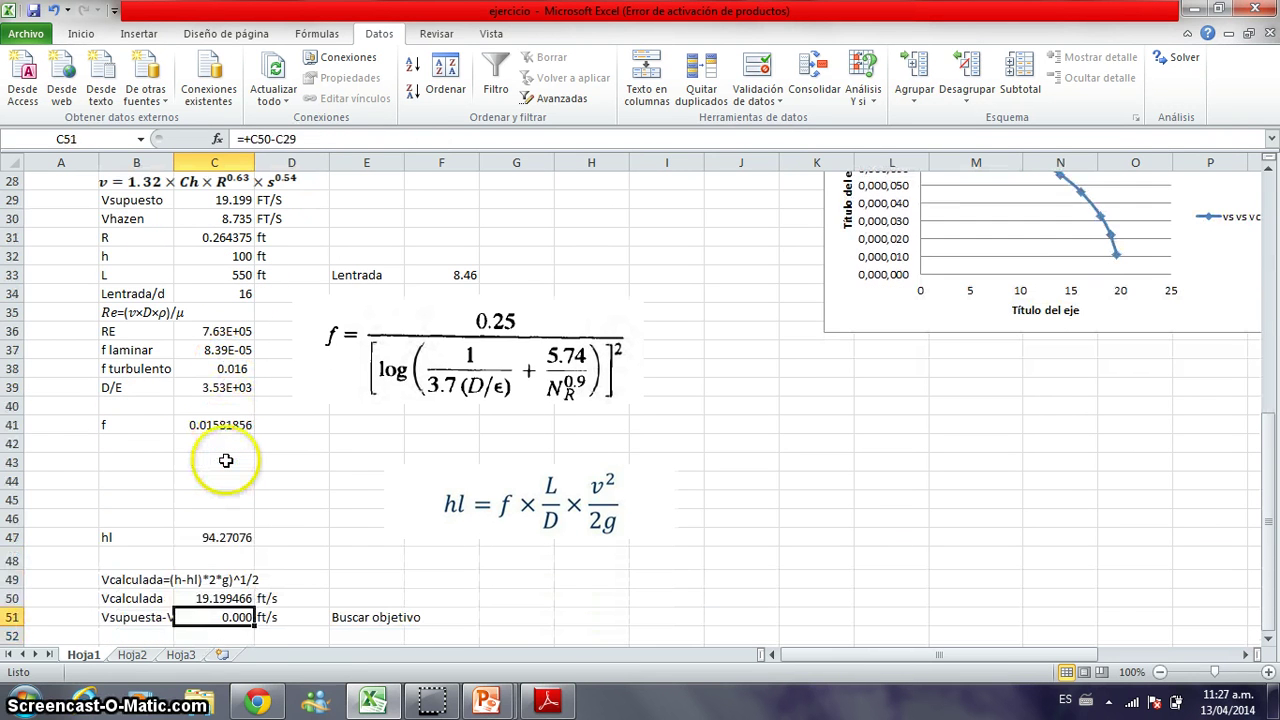
Step: Examine the table of assumed velocities, Reynolds numbers, friction factors, head losses and calculated velocities that starts at N8
key("Up")
key("Up")
key("Up")
key("Up")
key("Up")
key("Up")
key("Up")
key("Up")
key("Up")
key("Up")
key("Up")
key("Up")
key("Up")
key("Up")
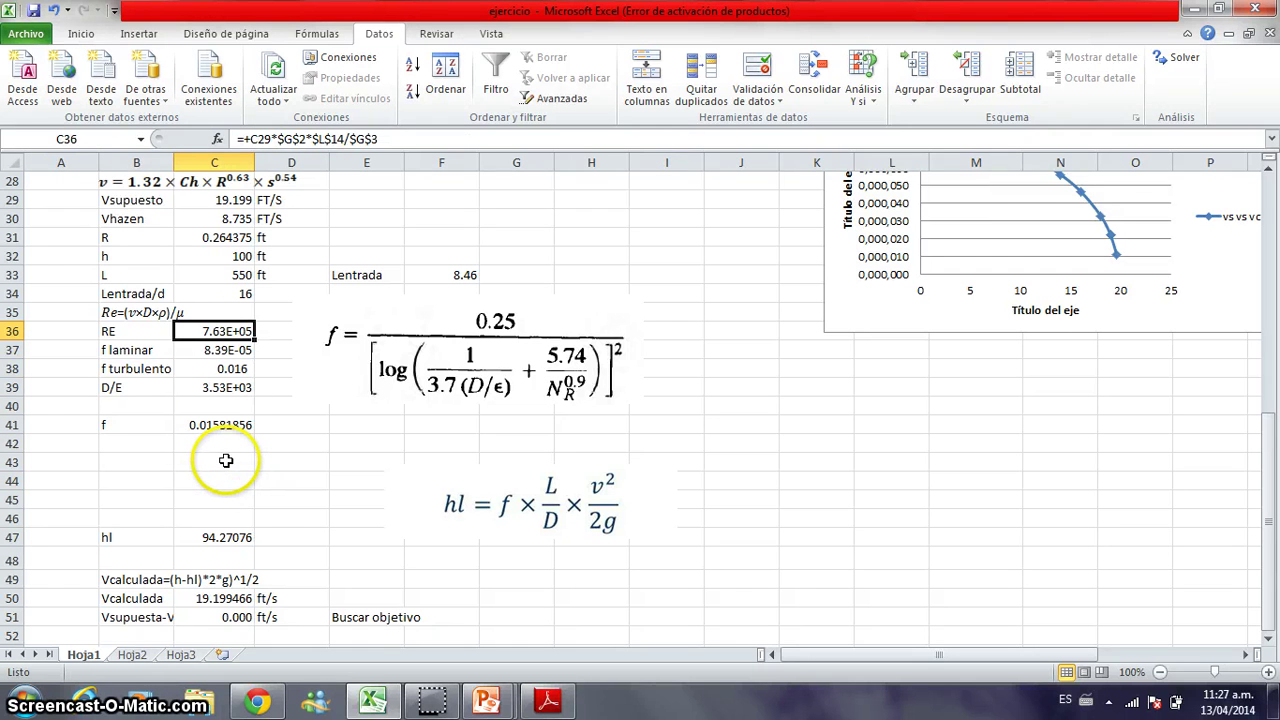
key("Right")
key("Right")
key("Right")
key("Right")
key("Right")
key("Right")
key("Right")
key("Right")
key("Right")
key("Right")
key("Right")
key("Right")
key("Right")
key("Right")
key("Right")
key("Right")
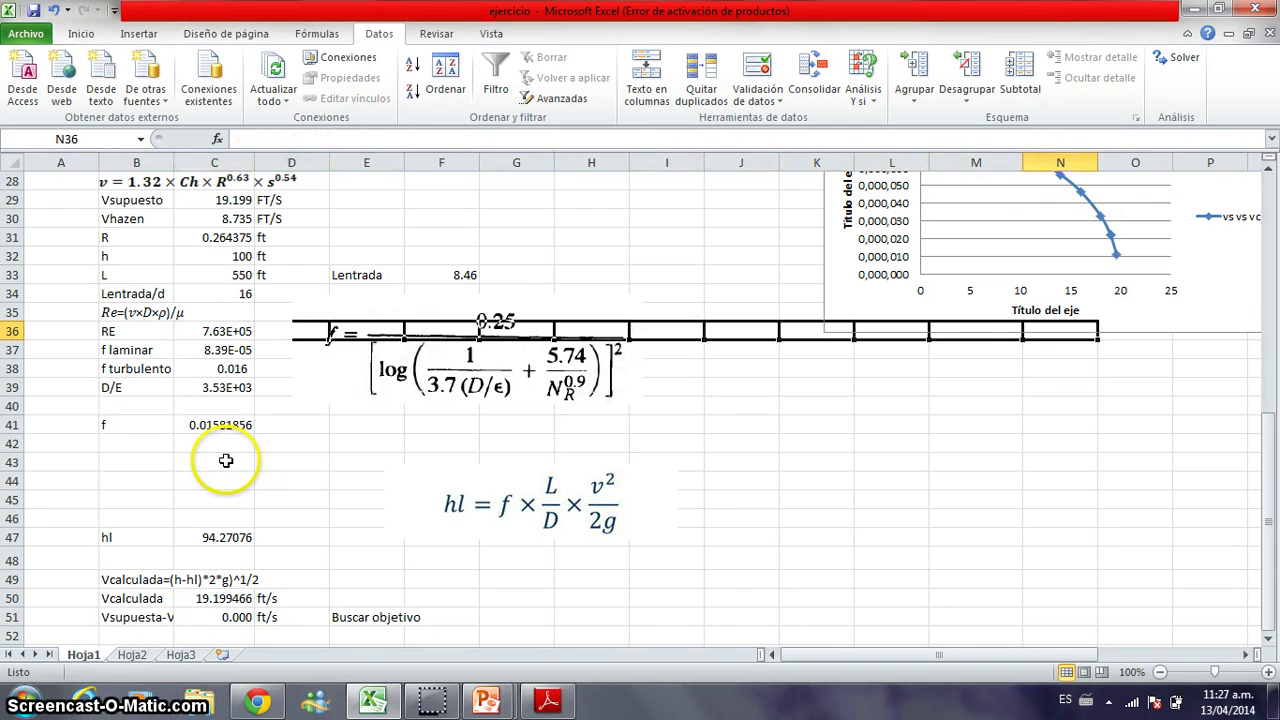
key("Right")
key("Up")
key("Up")
key("Up")
key("Up")
key("Up")
key("Up")
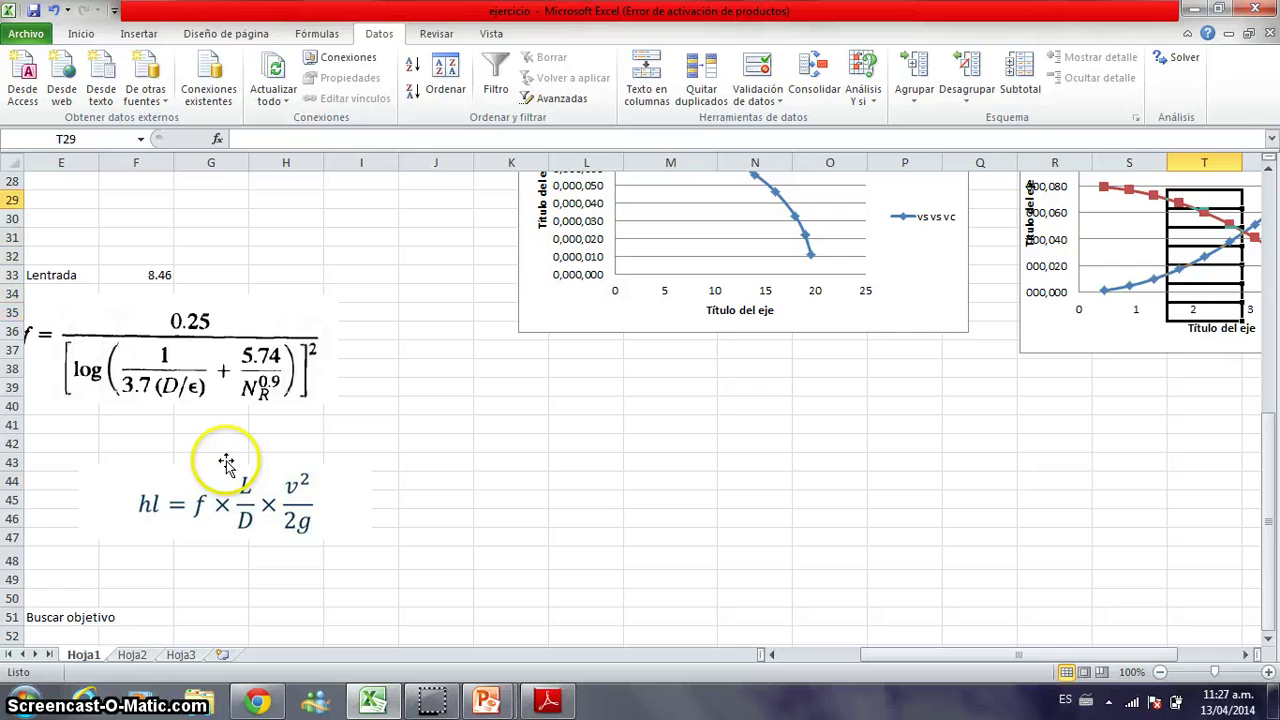
key("Up")
key("Up")
key("Up")
key("Up")
key("Up")
key("Up")
key("Up")
key("Up")
key("Up")
key("Up")
key("Up")
key("Up")
key("Up")
key("Up")
key("Up")
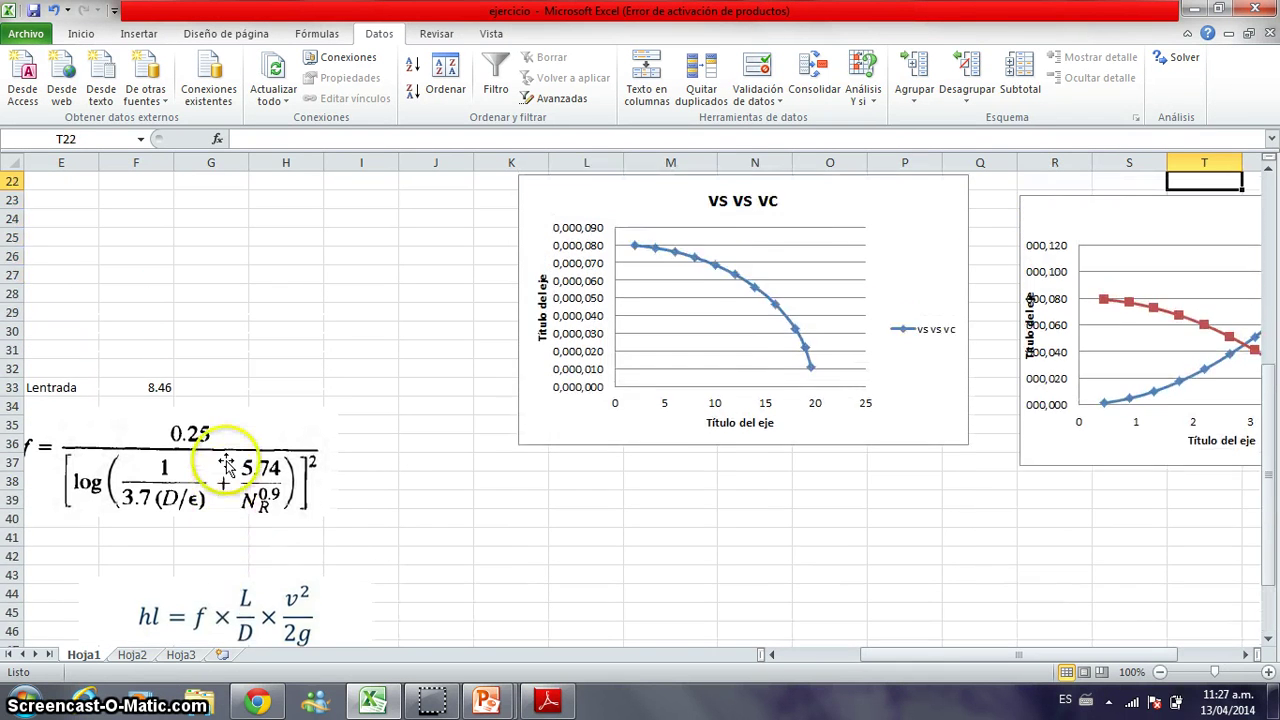
key("Up")
key("Up")
key("Up")
key("Up")
key("Up")
key("Up")
key("Up")
key("Up")
key("Up")
key("Up")
key("Up")
key("Up")
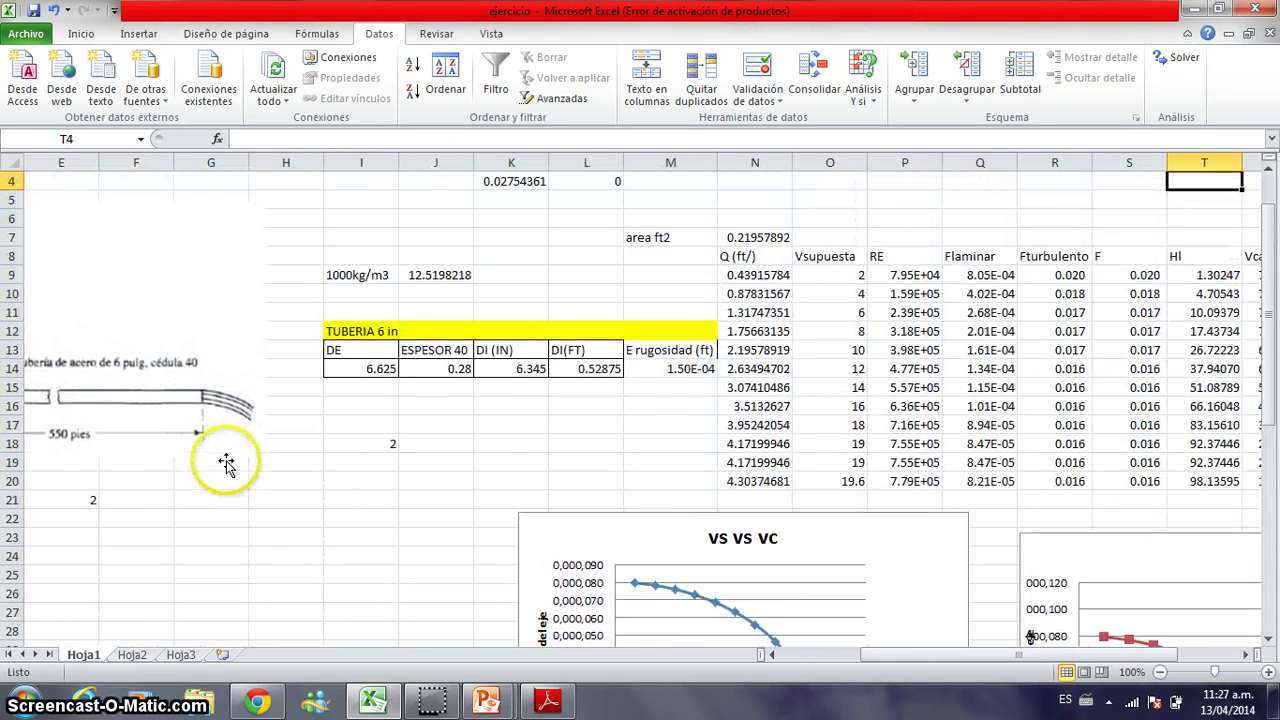
key("Down")
key("Down")
key("Down")
key("Down")
key("Down")
key("Down")
key("Down")
key("Down")
key("Down")
key("Down")
key("Down")
key("Down")
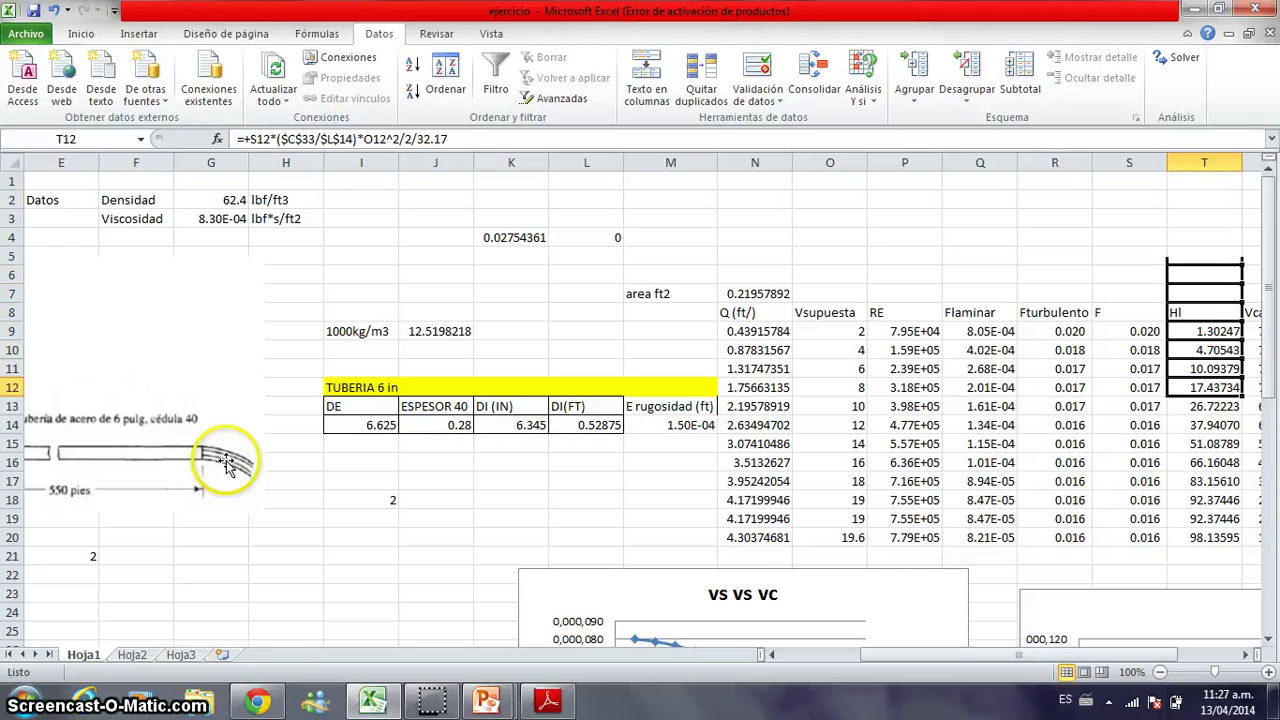
key("Right")
key("Right")
key("Right")
key("Right")
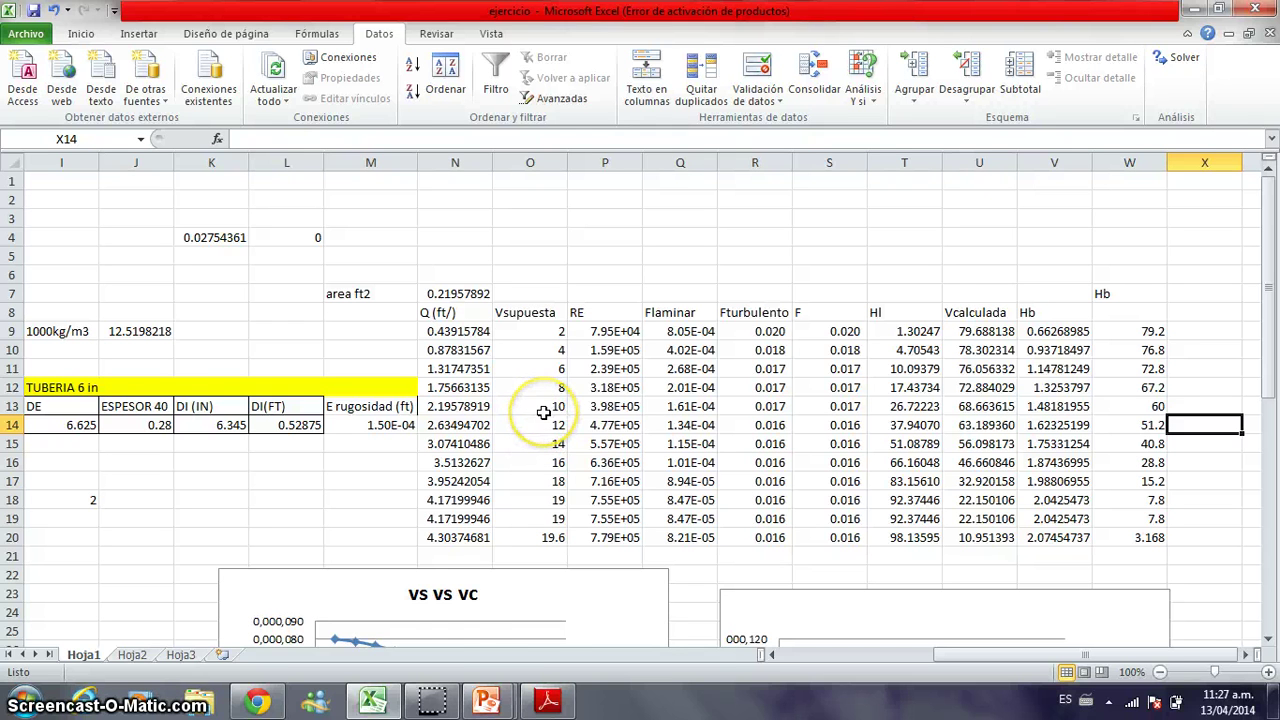
Step: Check the flow in N9, the assumed velocity in O9 and the Reynolds number formula in P9
mouse_move(489, 699)
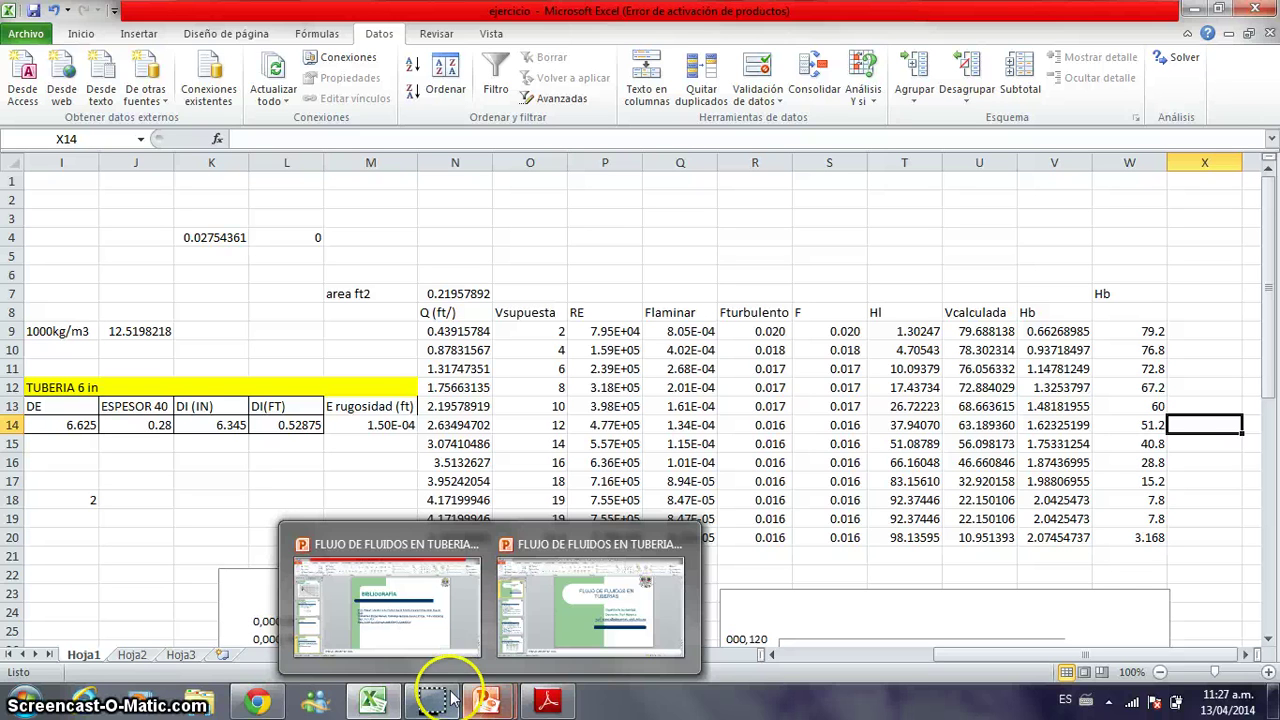
left_click(447, 333)
key("Right")
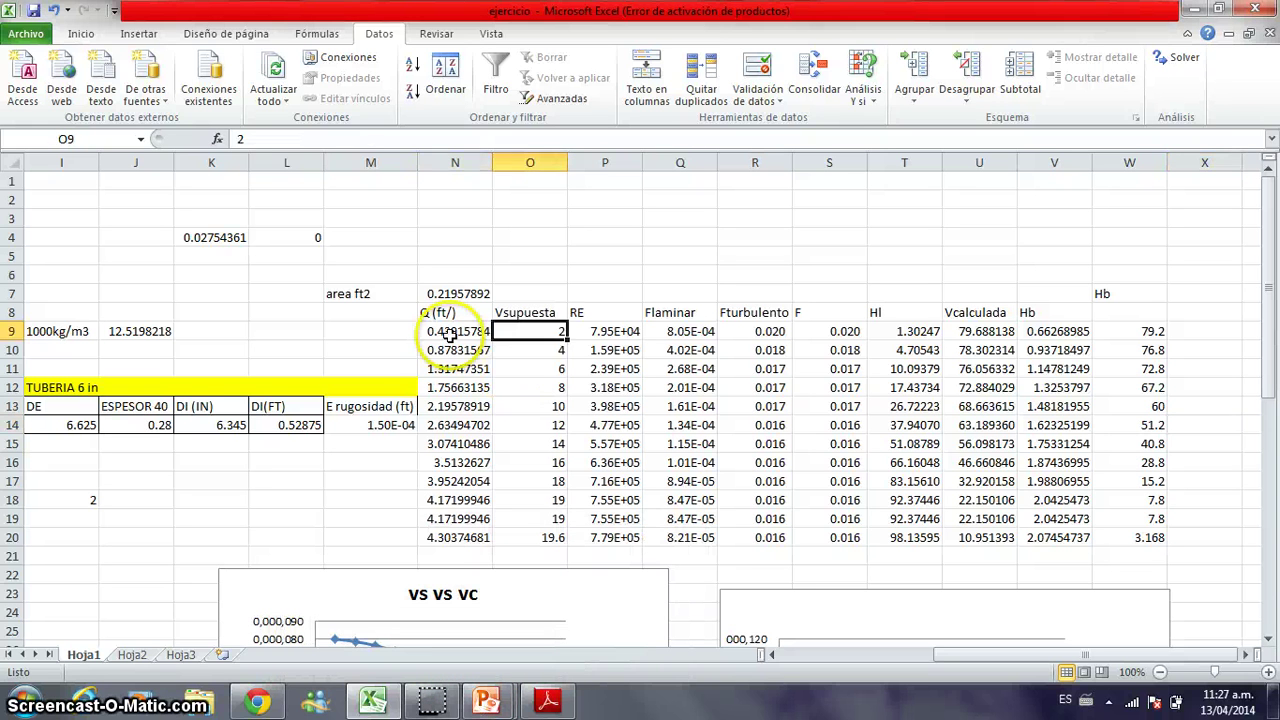
key("Right")
key("Left")
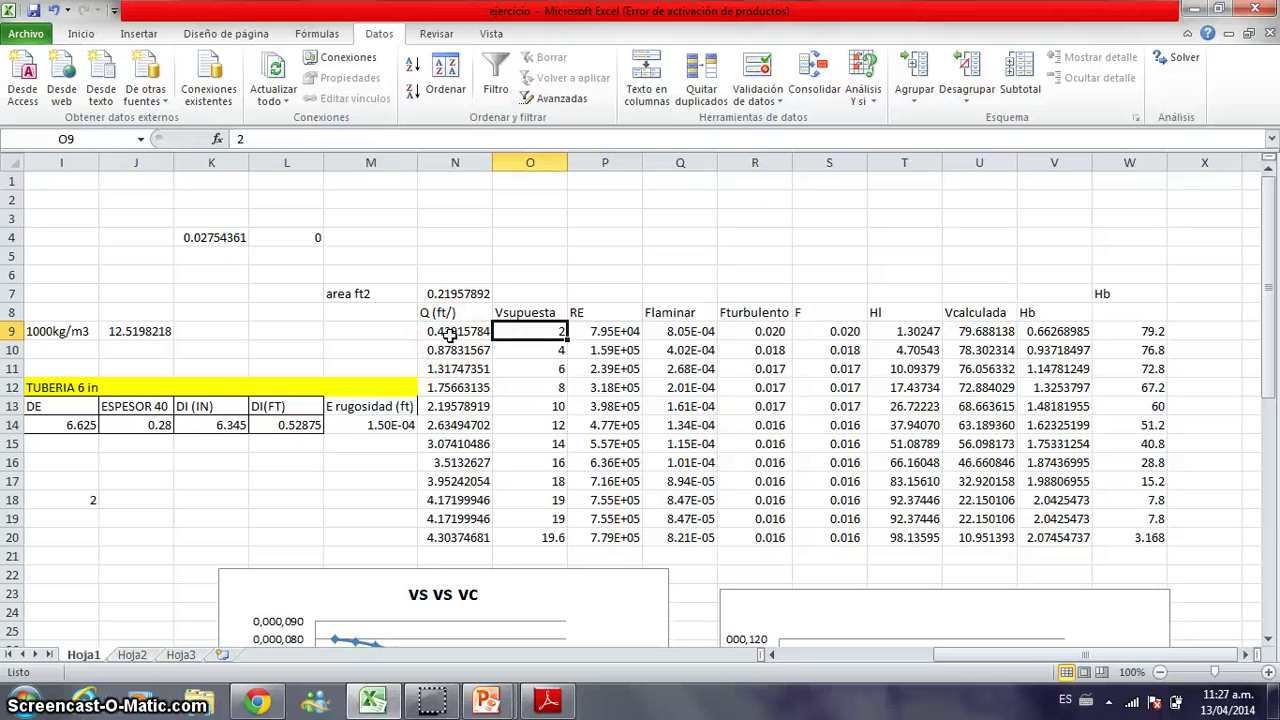
key("Right")
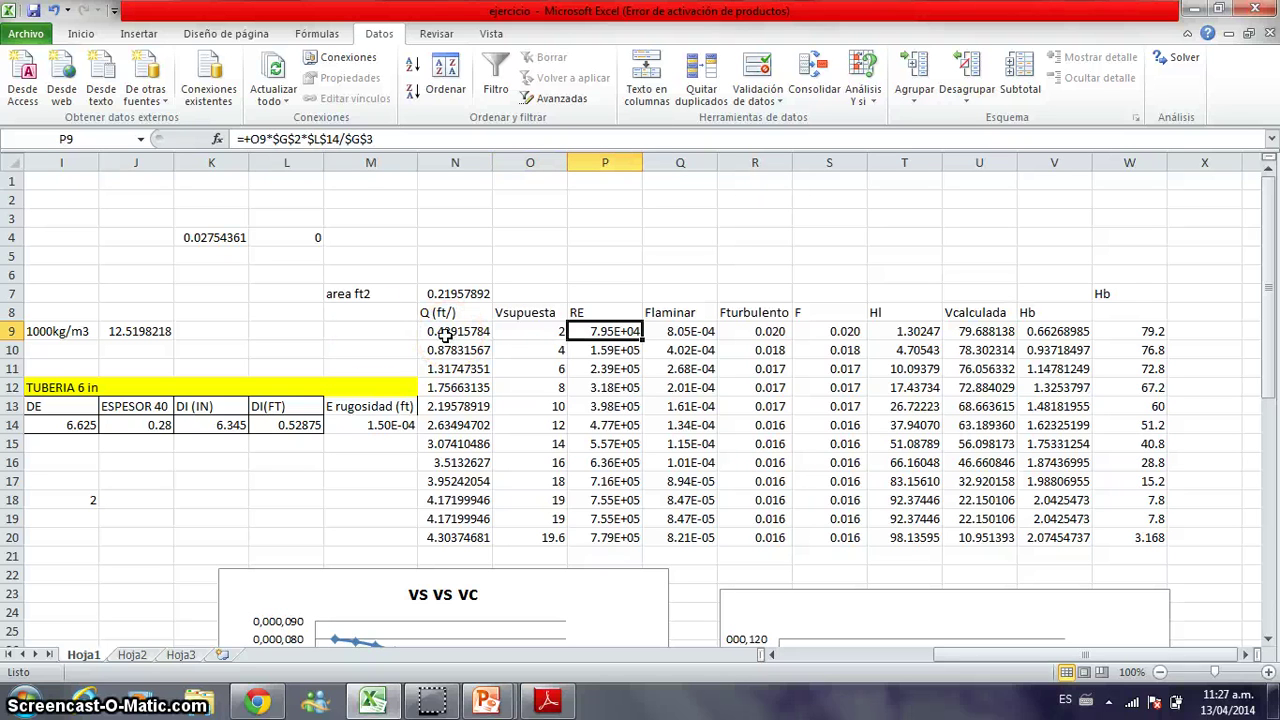
Step: Cycle the O9 reference in the P9 Reynolds formula through absolute forms and back to relative, leaving =+O9*$G$2*$L$14/$G$3
left_click(390, 138)
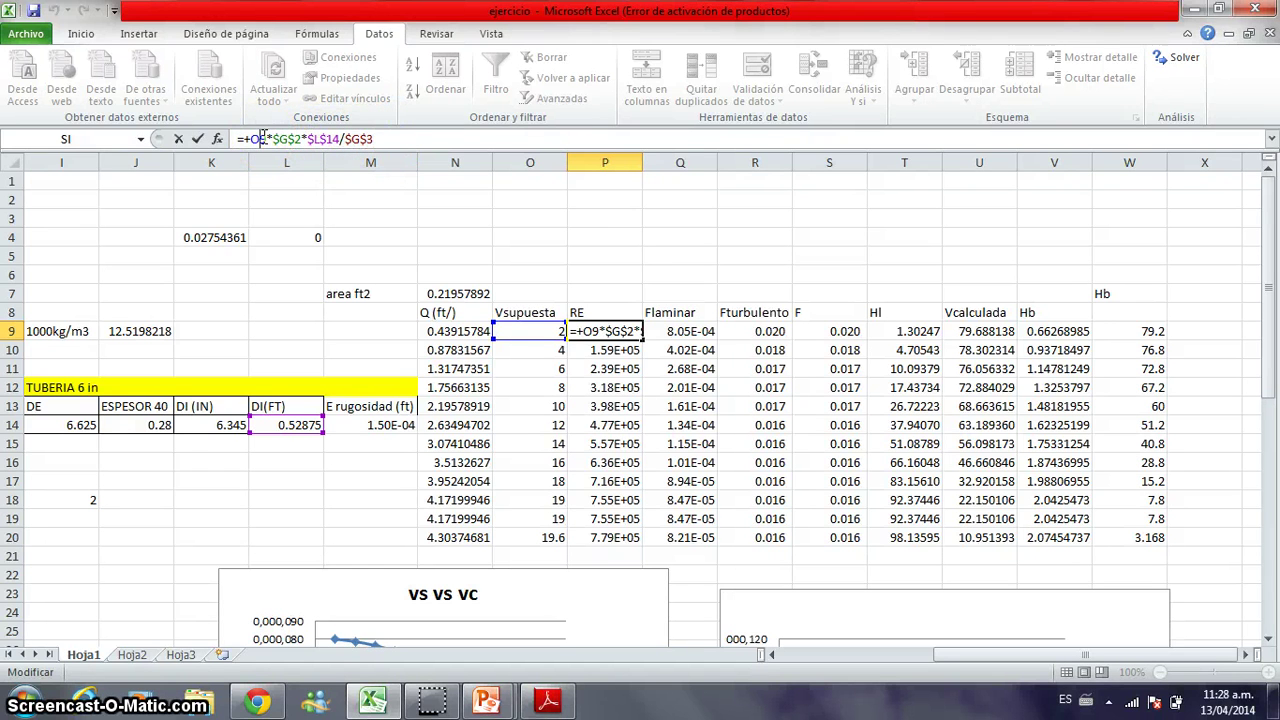
key("F4")
key("F4")
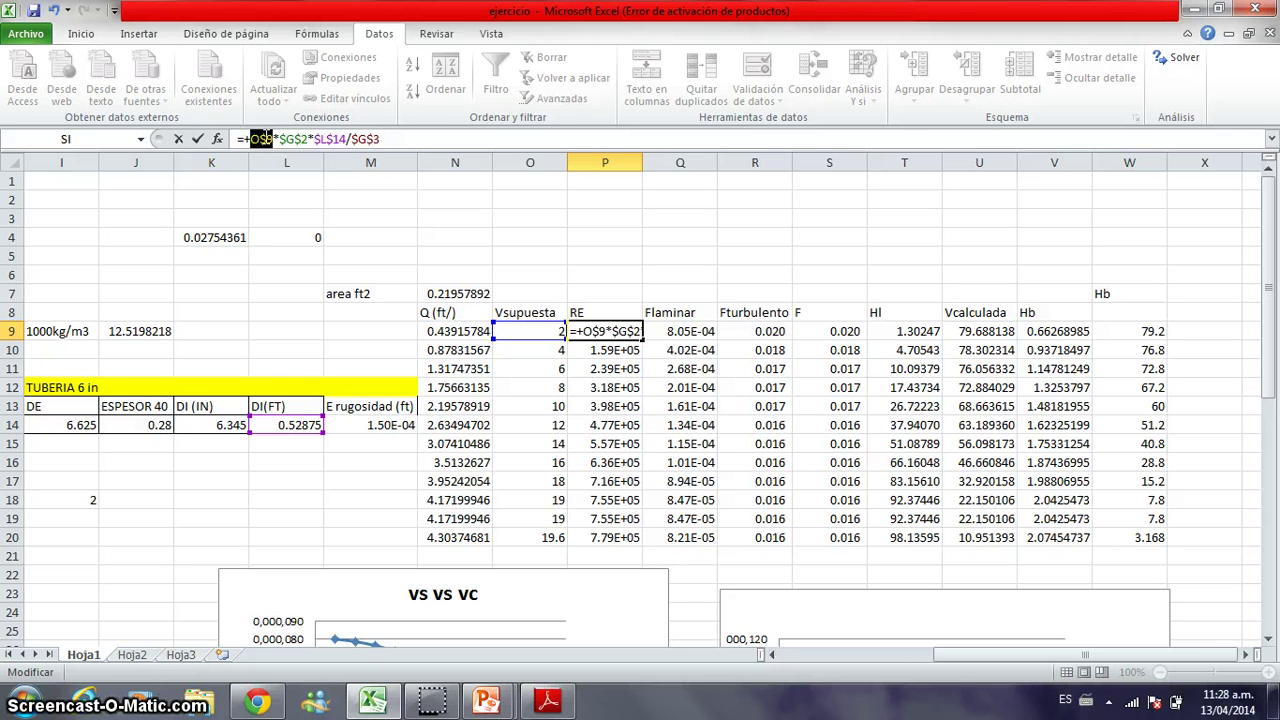
left_click(392, 139)
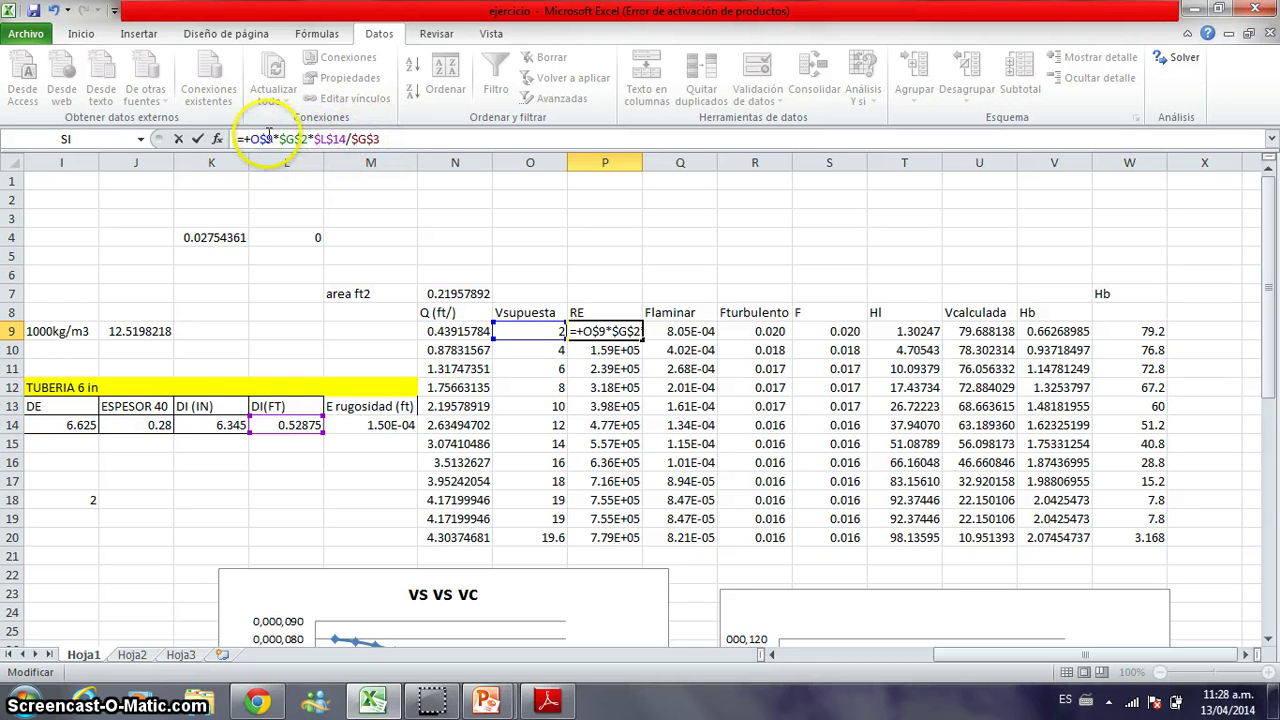
key("F4")
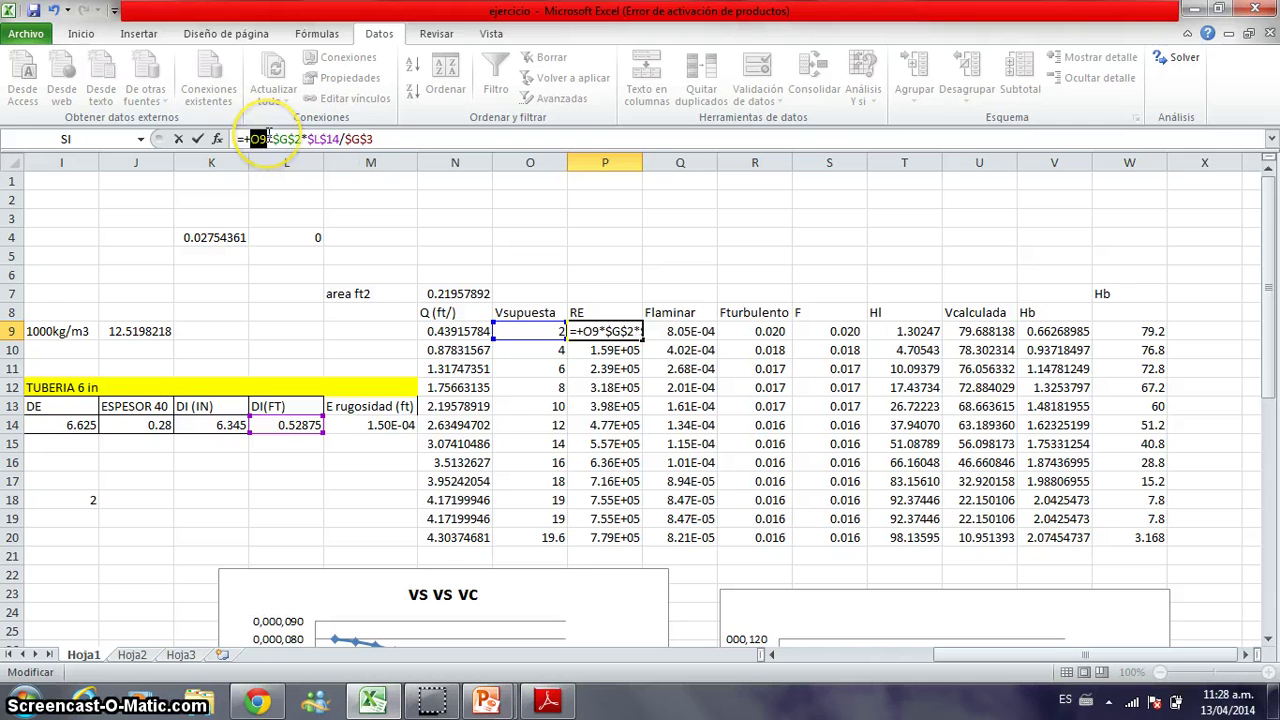
key("Return")
key("Up")
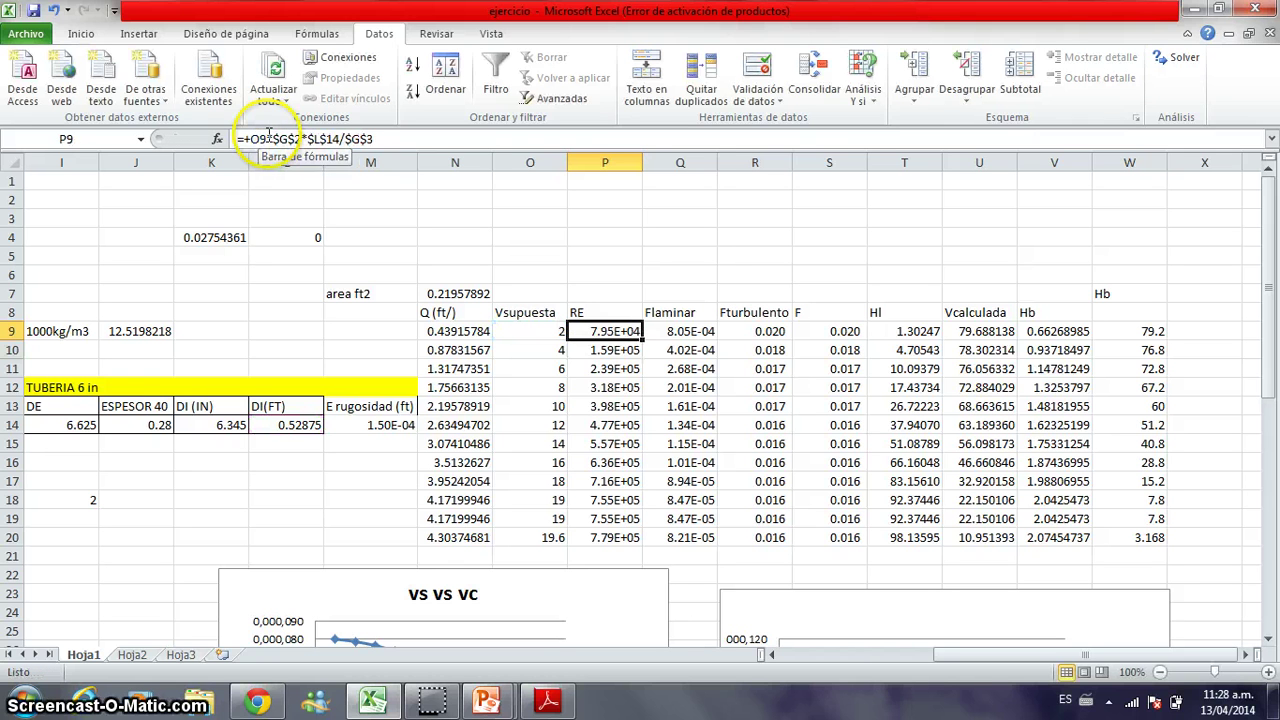
Step: Inspect the laminar friction factor formula in Q9 and the turbulent friction factor formula in R9
key("Right")
type("=64/P9")
left_click(268, 137)
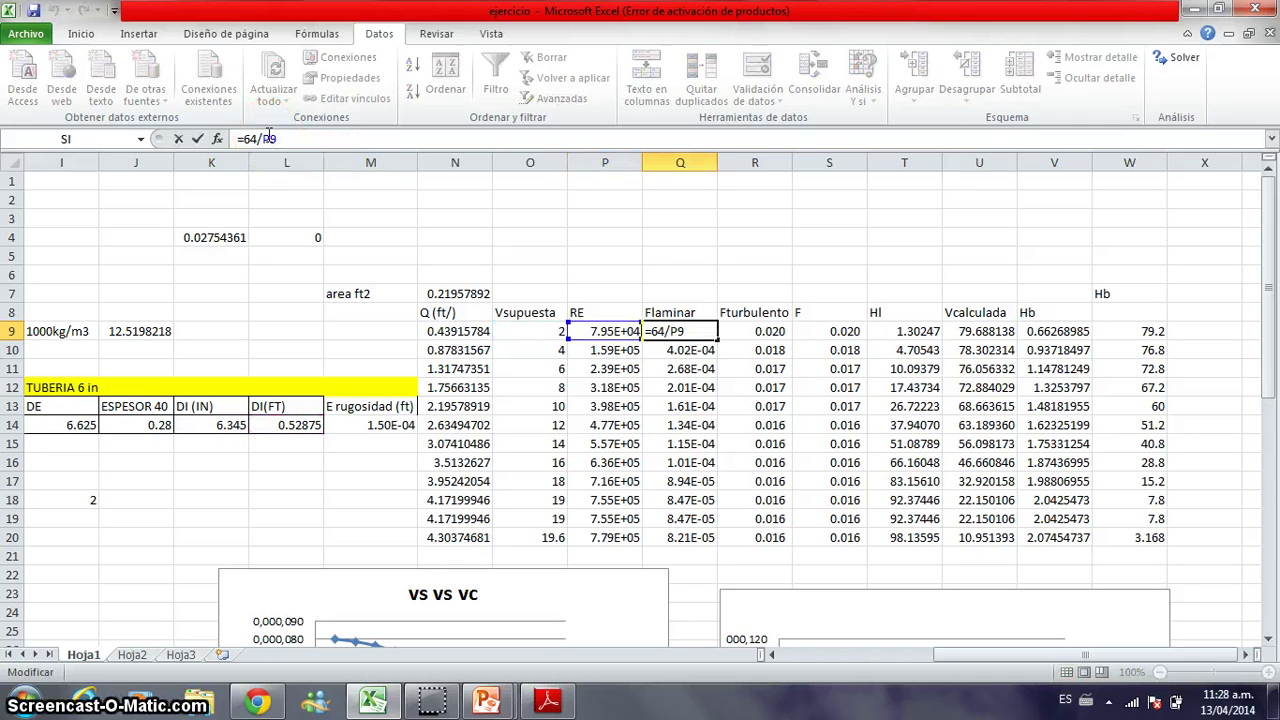
key("Return")
key("Right")
key("Up")
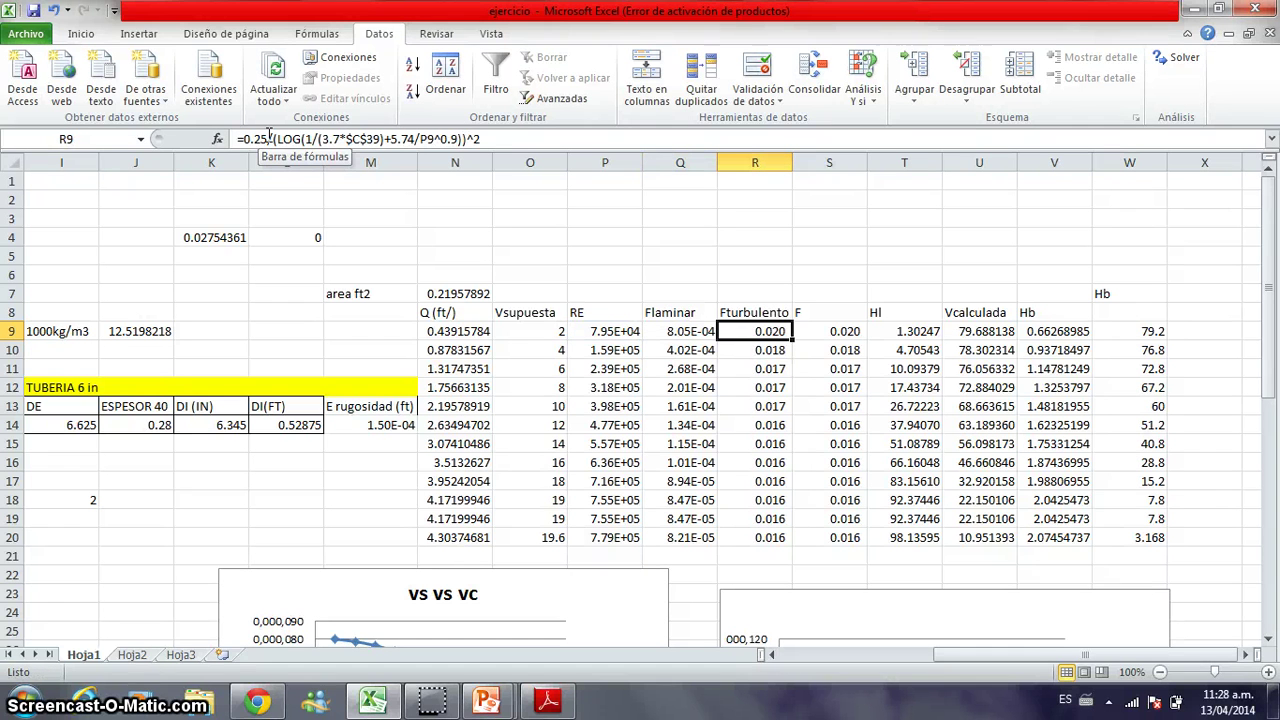
left_click(268, 137)
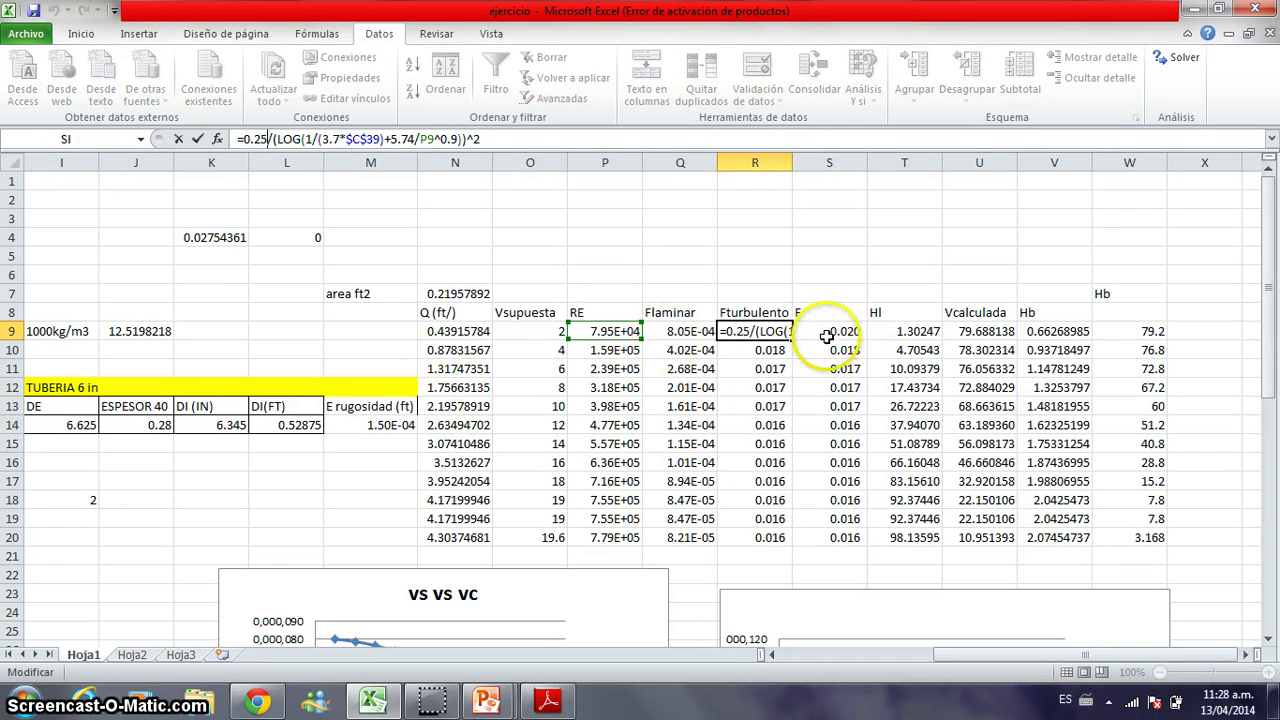
key("Return")
Step: Inspect the conditional formula in S9 that chooses between the laminar and turbulent friction factors
key("Up")
key("Right")
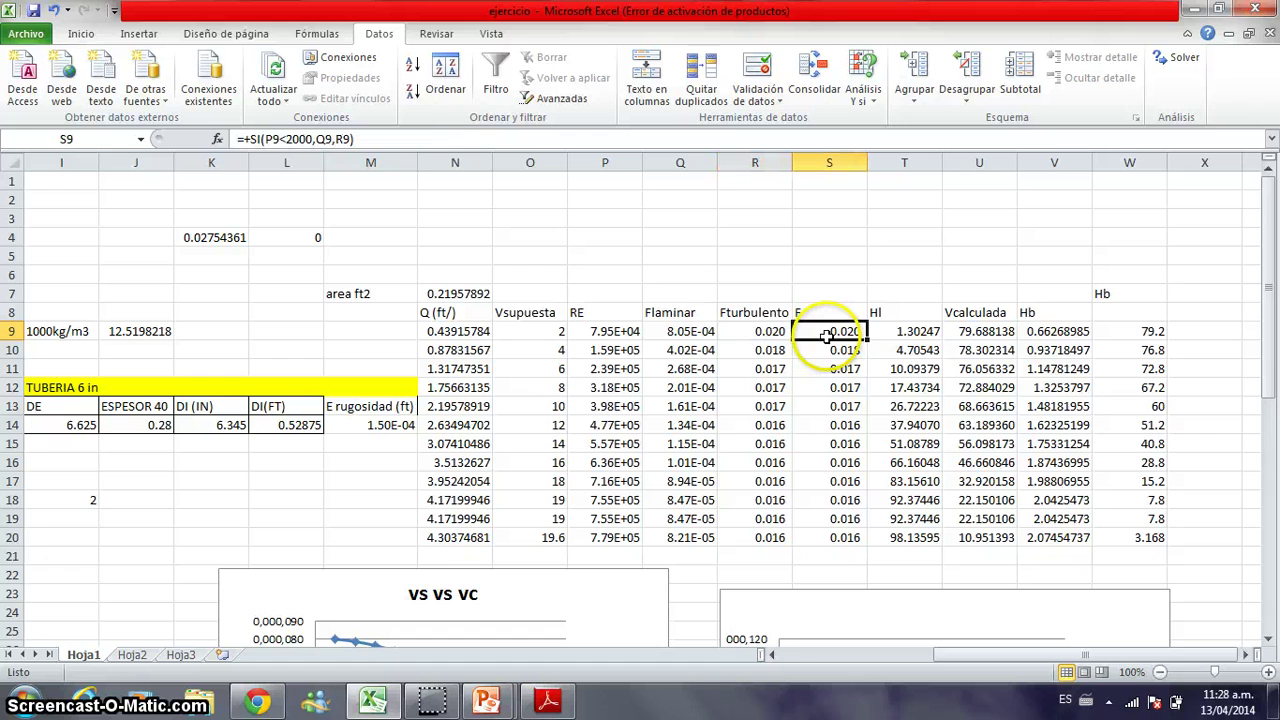
left_click(394, 141)
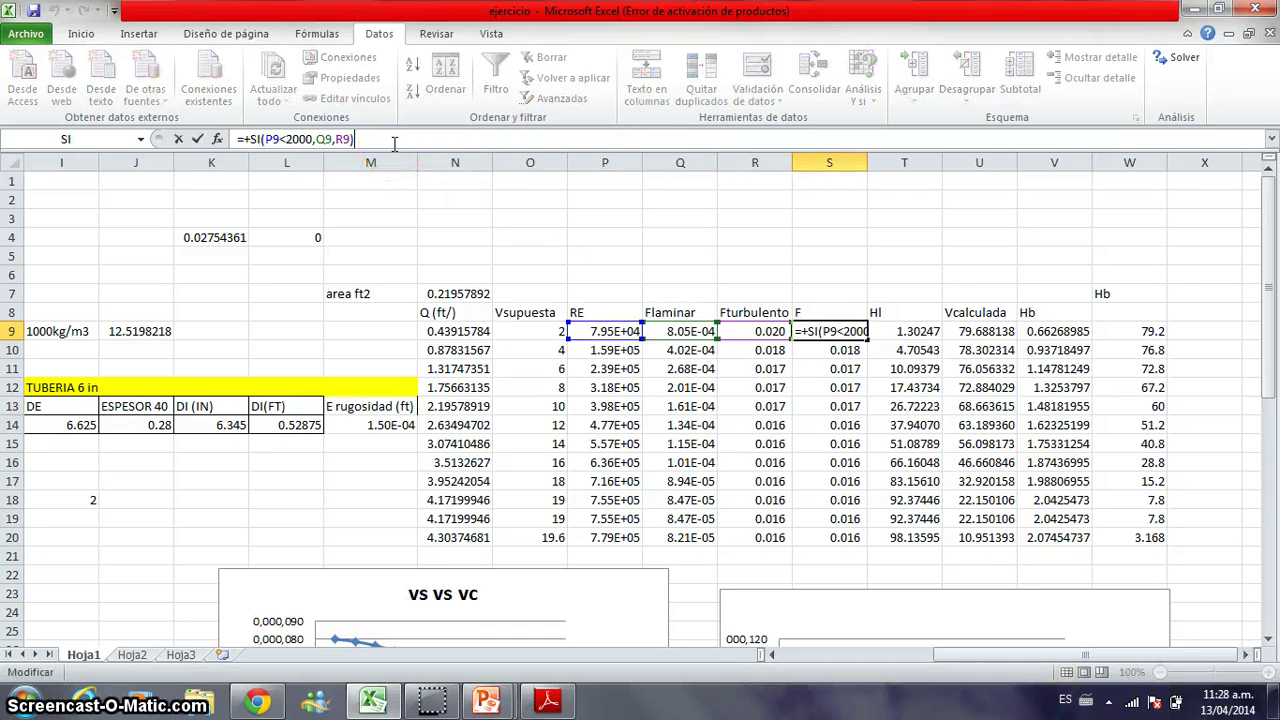
key("Return")
key("Up")
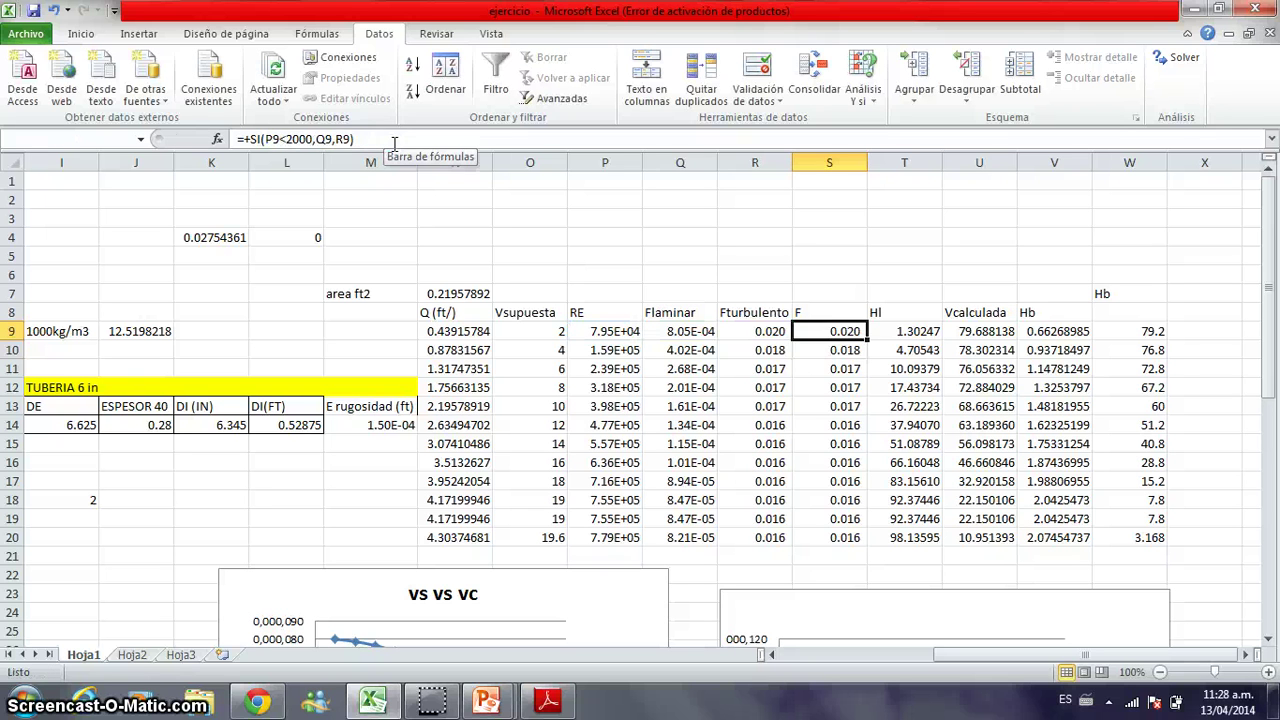
Step: Inspect the head loss formula in T9 and the calculated velocity formula in U9 with their cell references
key("Right")
left_click(393, 142)
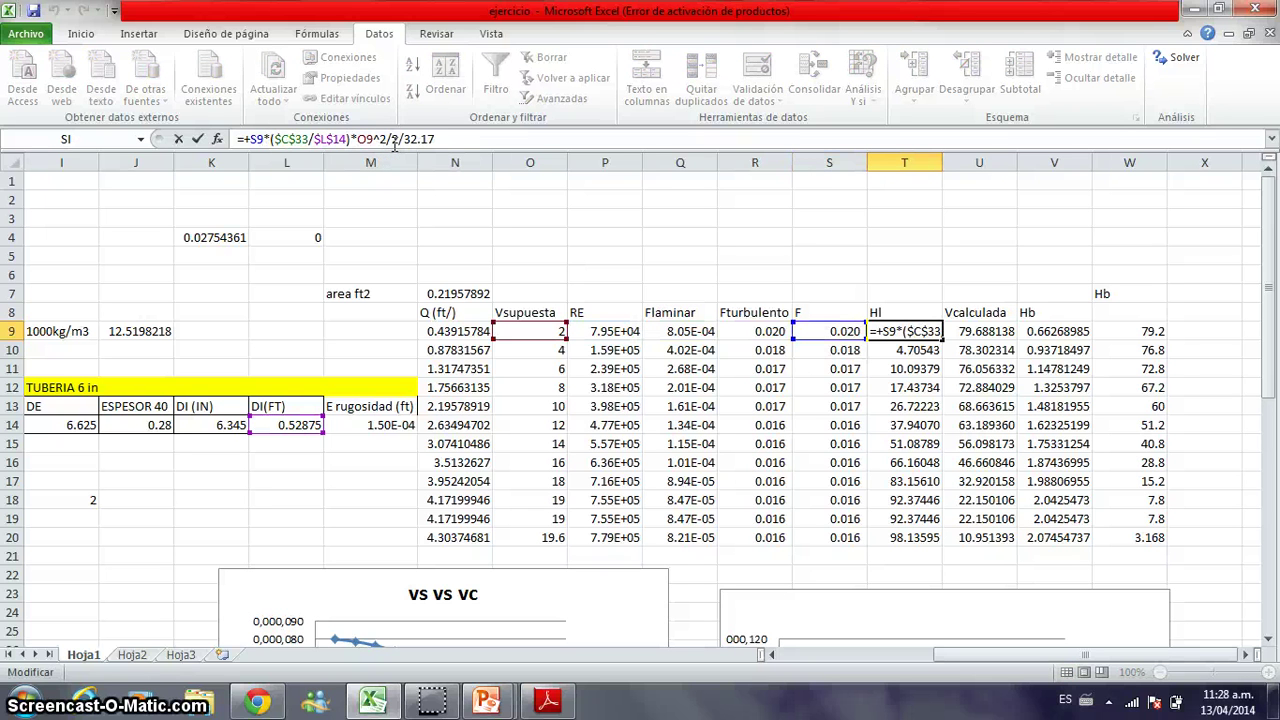
key("Return")
key("Up")
key("Right")
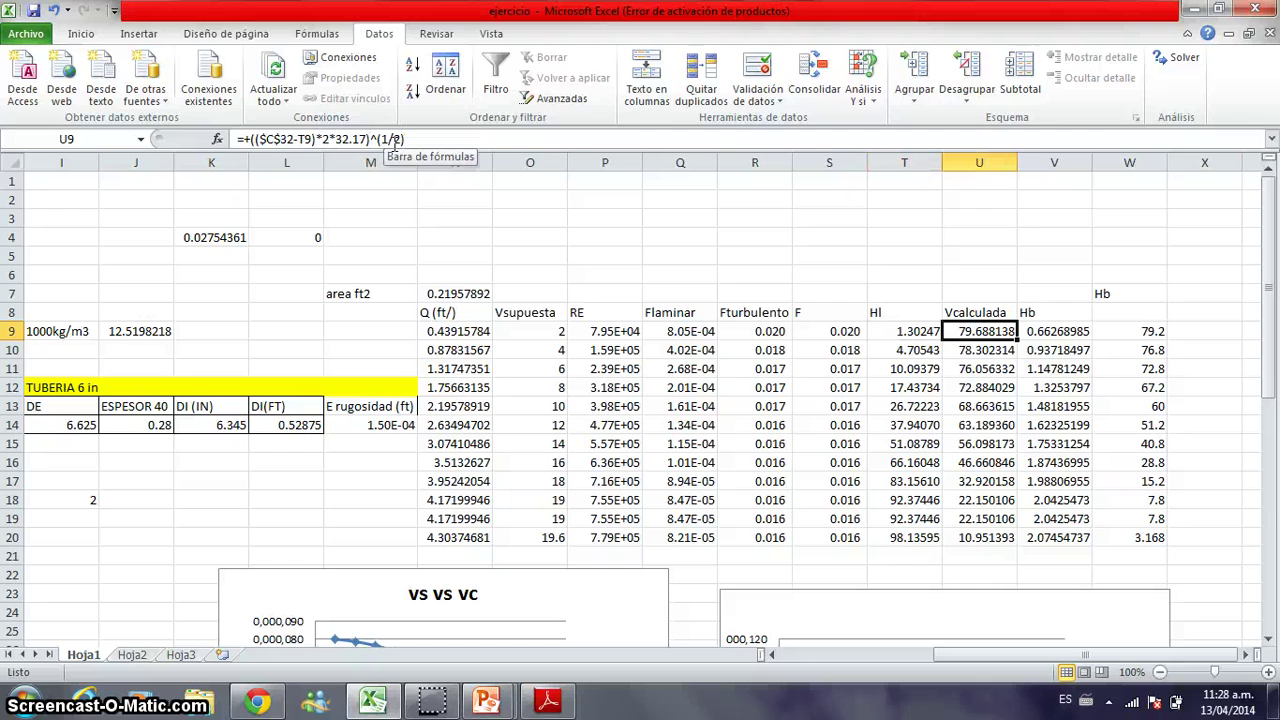
left_click(395, 141)
key("Return")
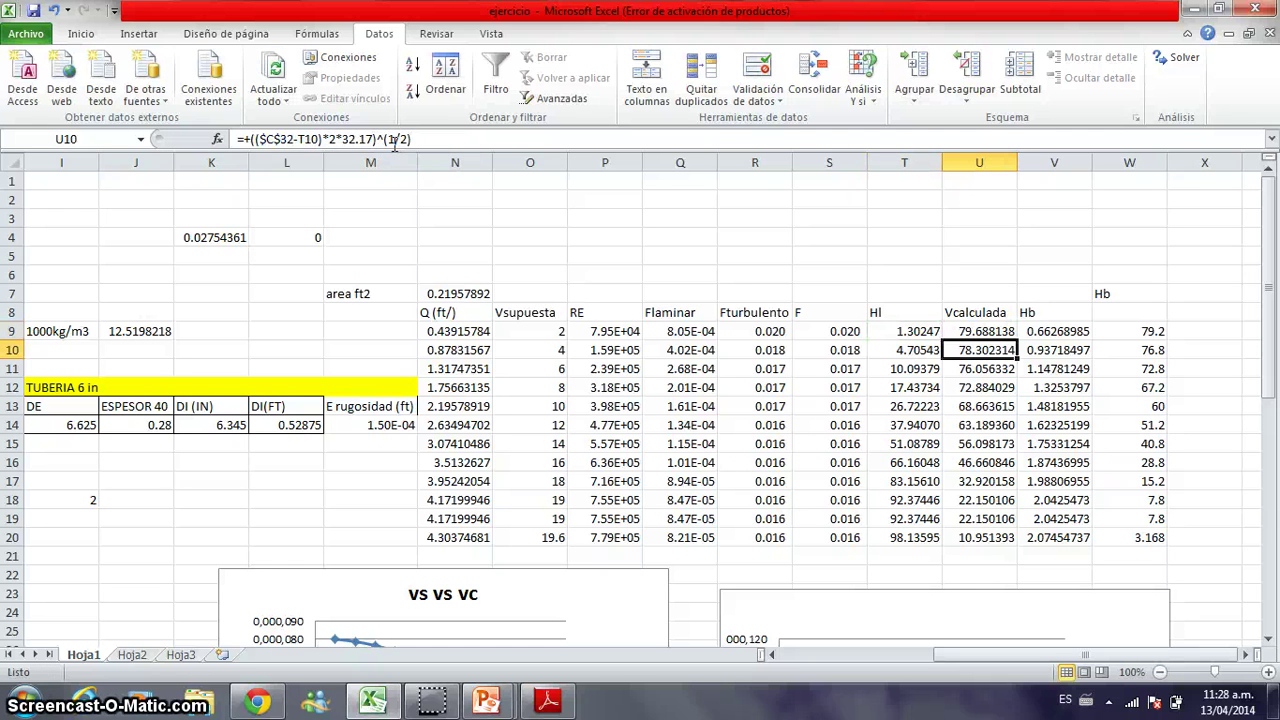
Step: Return along row 9 of the table and recheck the cell references of the Reynolds number formula in P9
key("Up")
key("Left")
key("Left")
key("Left")
key("Left")
key("Left")
key("Left")
key("Left")
key("Left")
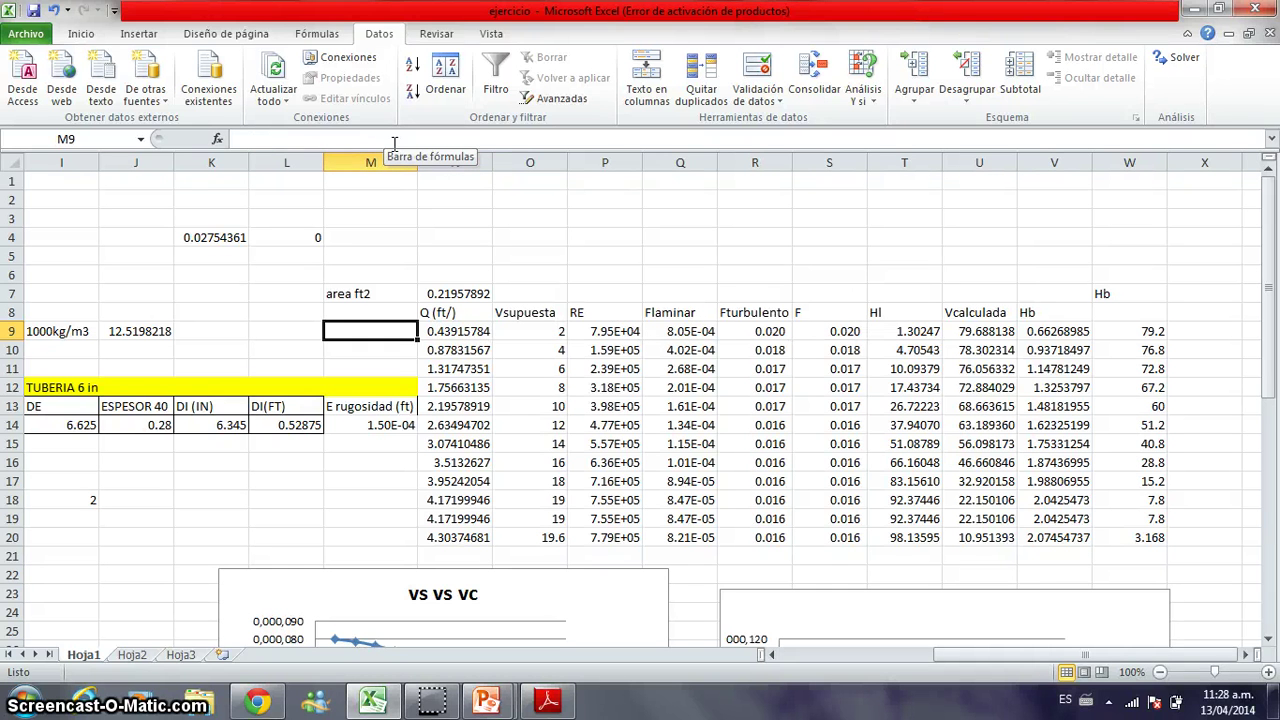
key("Right")
key("Right")
key("Right")
key("Right")
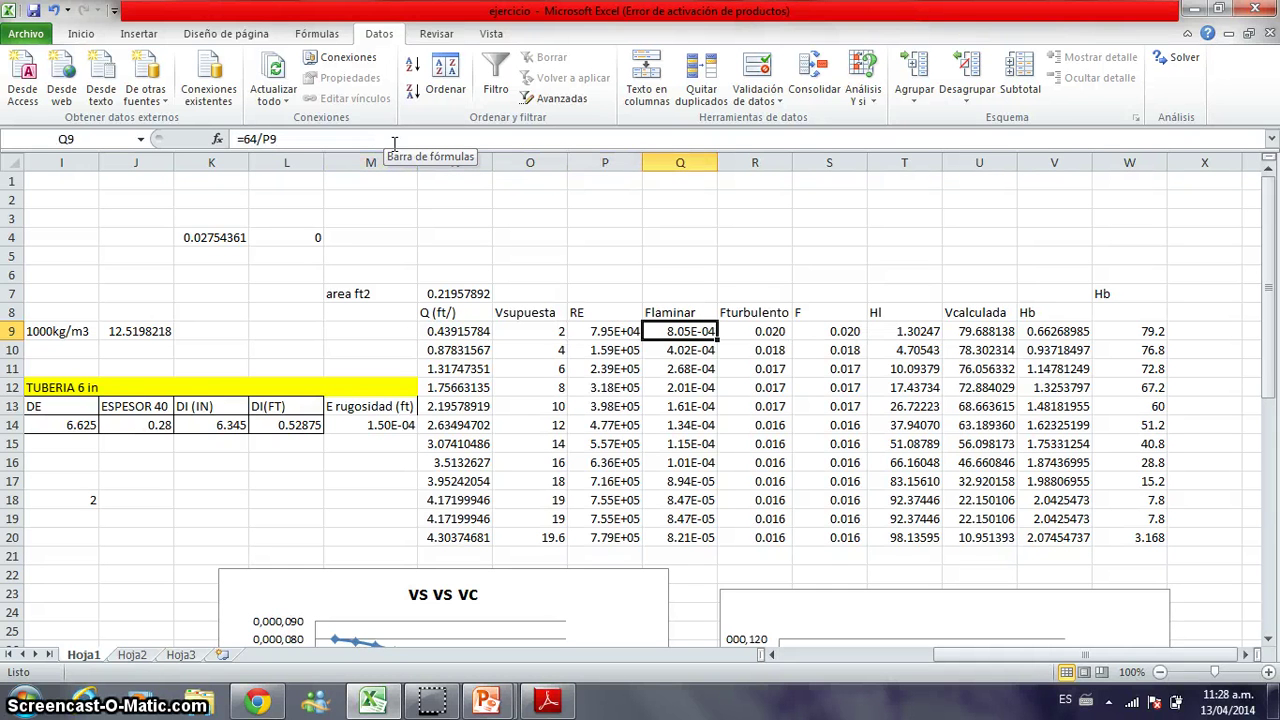
key("Left")
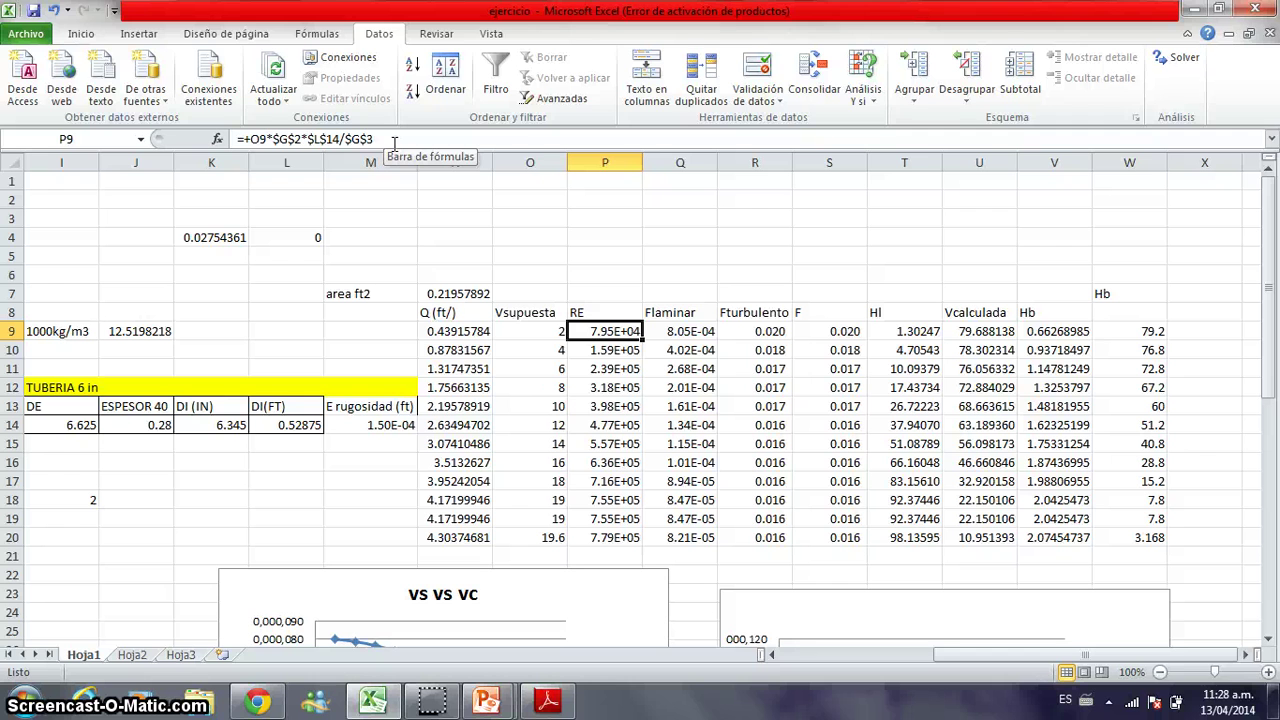
left_click(262, 142)
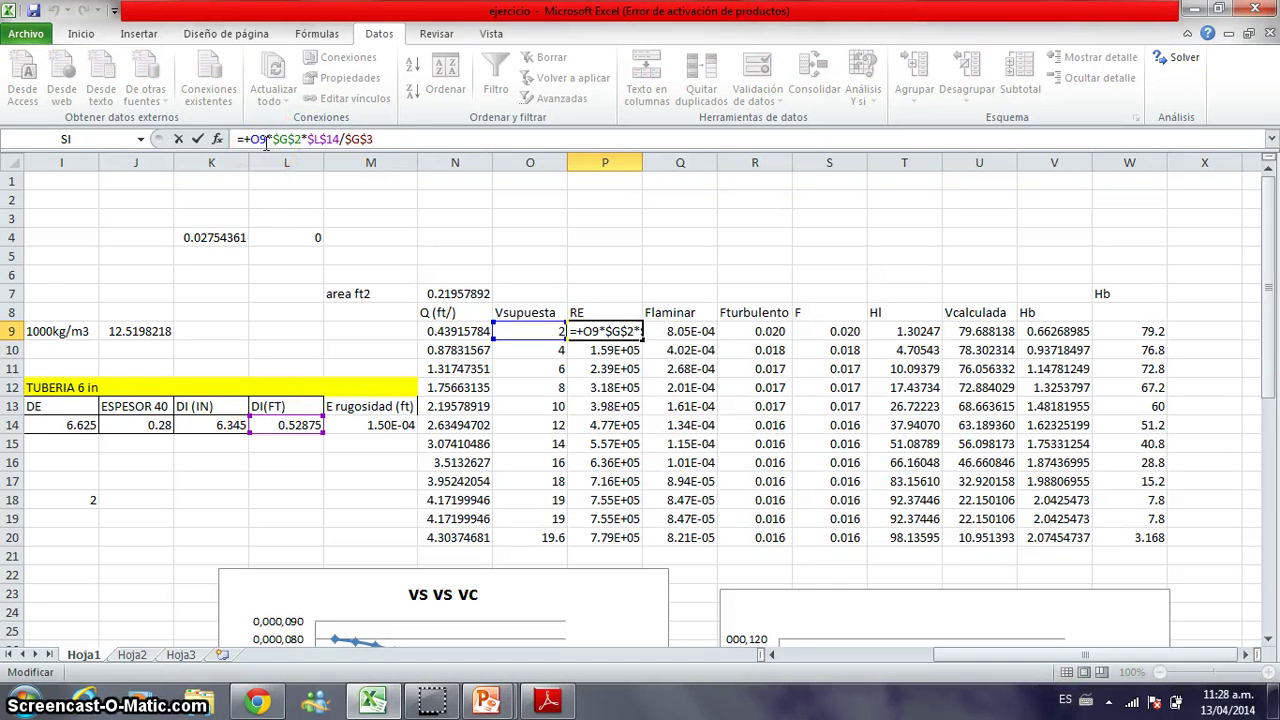
key("Return")
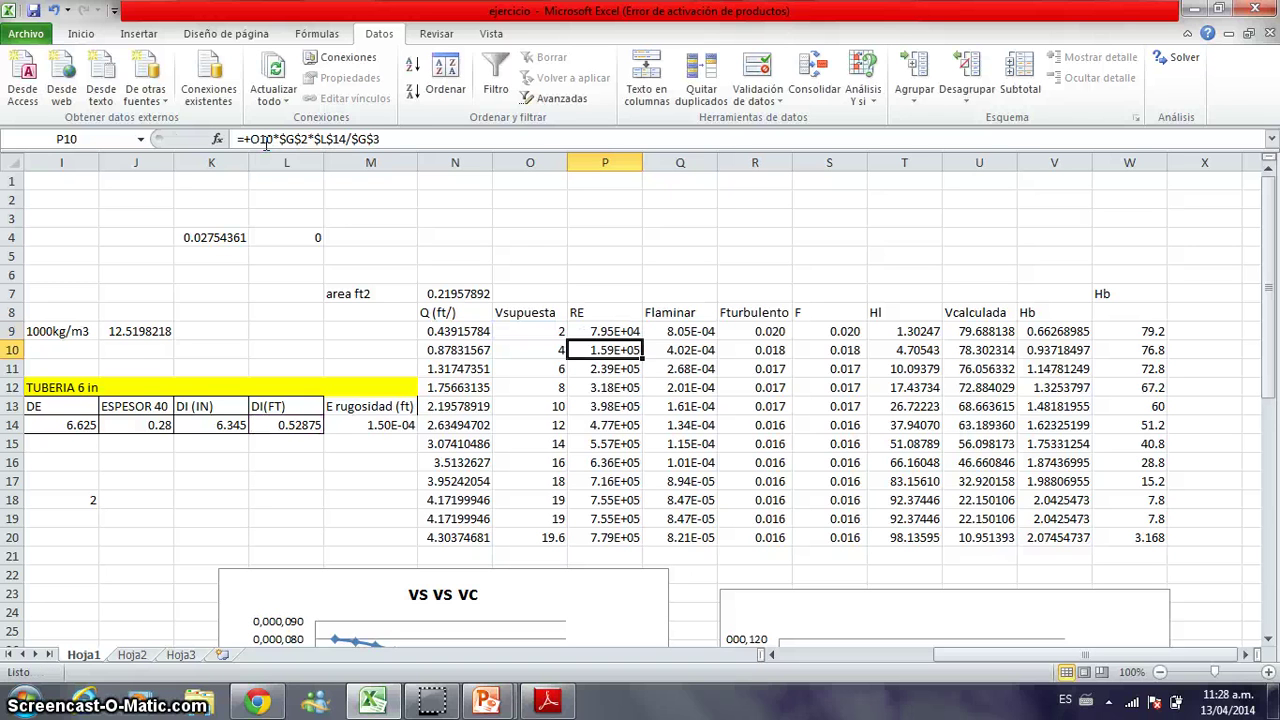
Step: Recheck the references used by the Flaminar formula in Q9 and the Fturbulento formula in R9, including $C$39
key("Up")
key("Right")
left_click(265, 142)
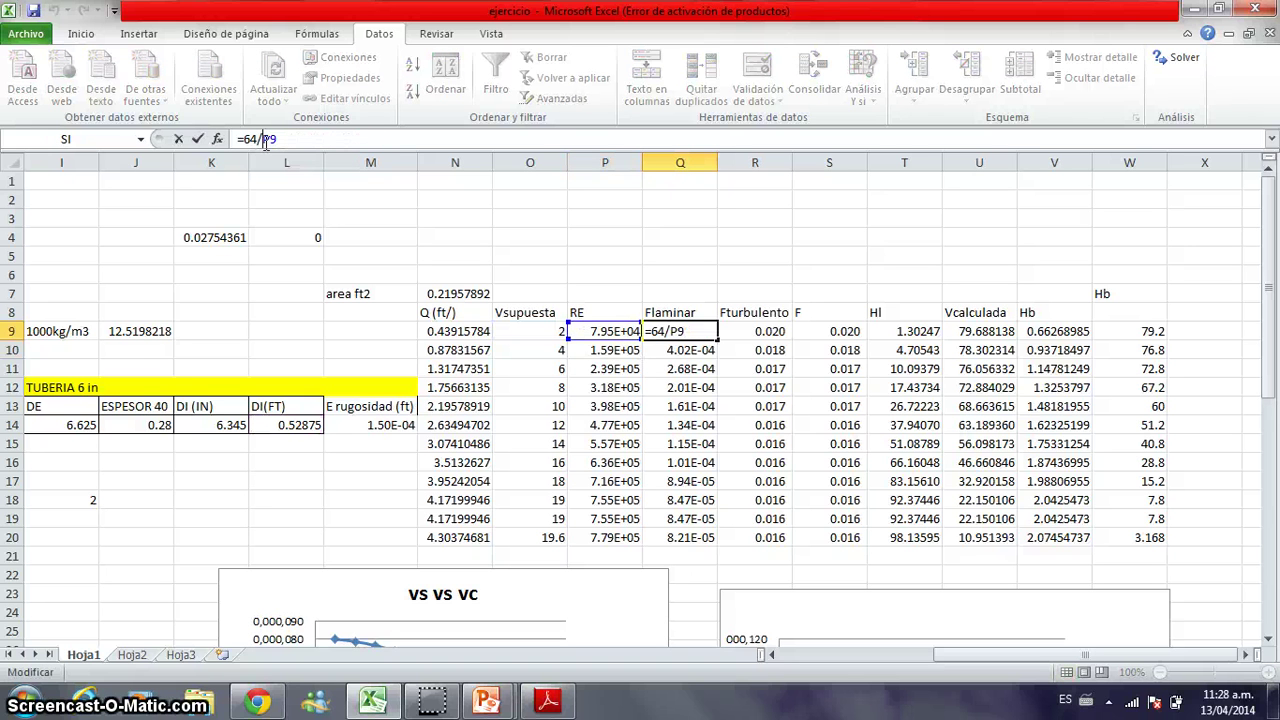
key("Return")
key("Up")
key("Right")
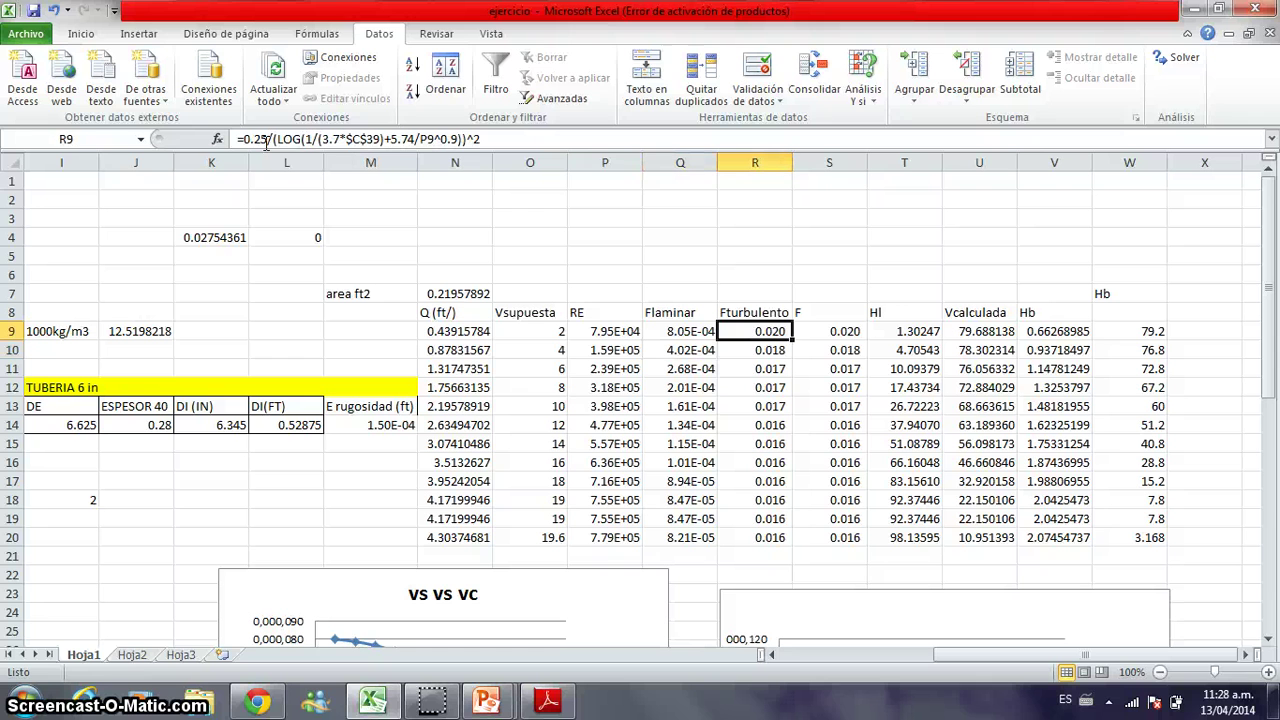
left_click(265, 142)
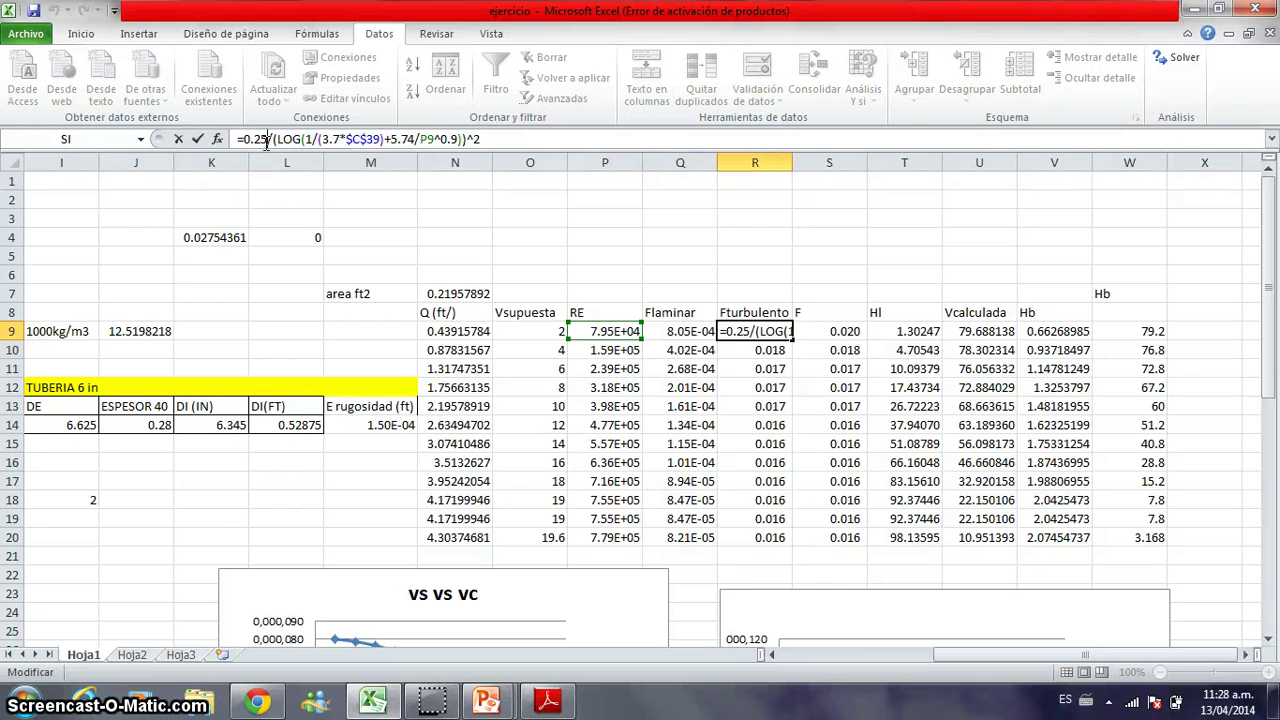
left_click(346, 141)
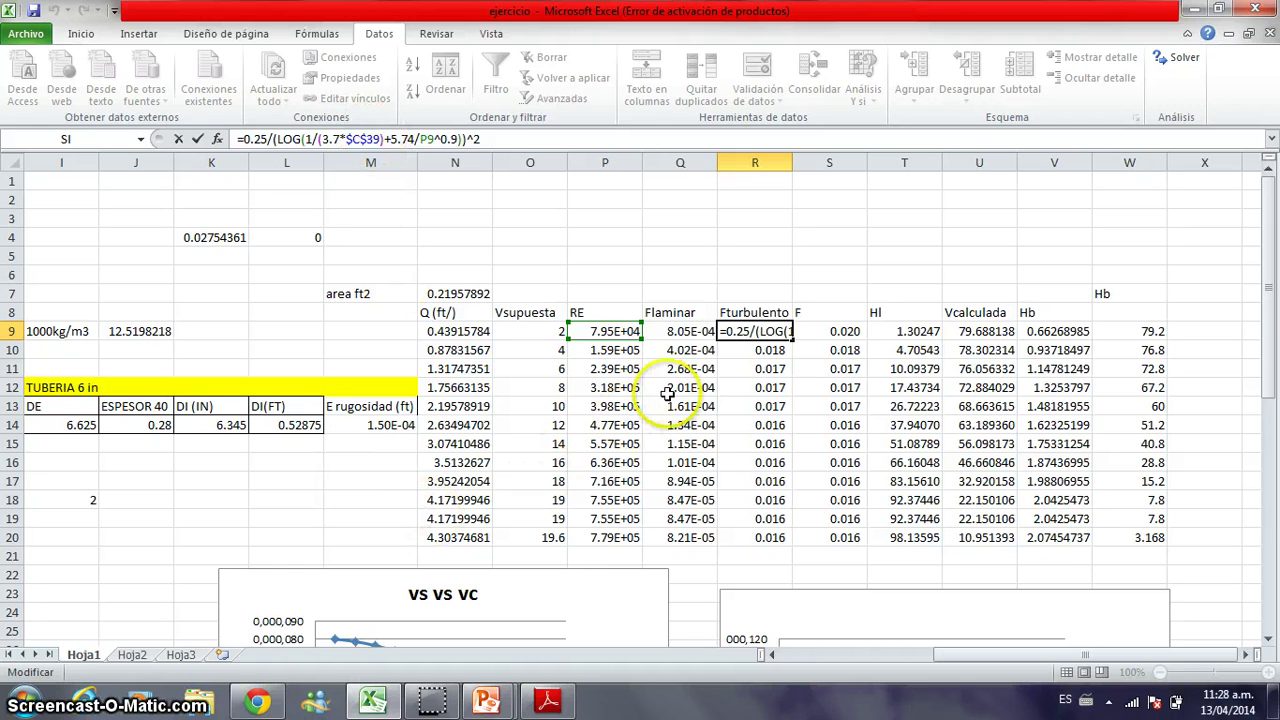
Step: Recheck the friction factor condition in S9 and the references of the head loss formula in T9
key("Return")
key("Up")
key("Right")
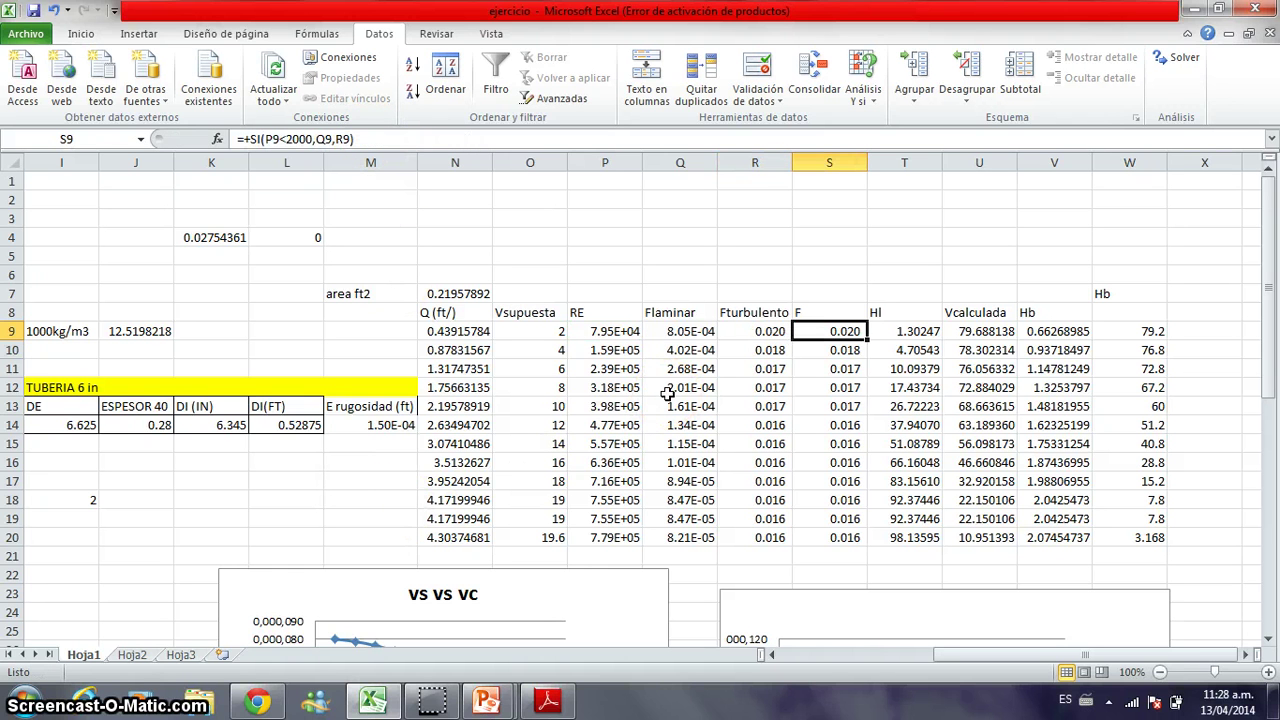
key("Right")
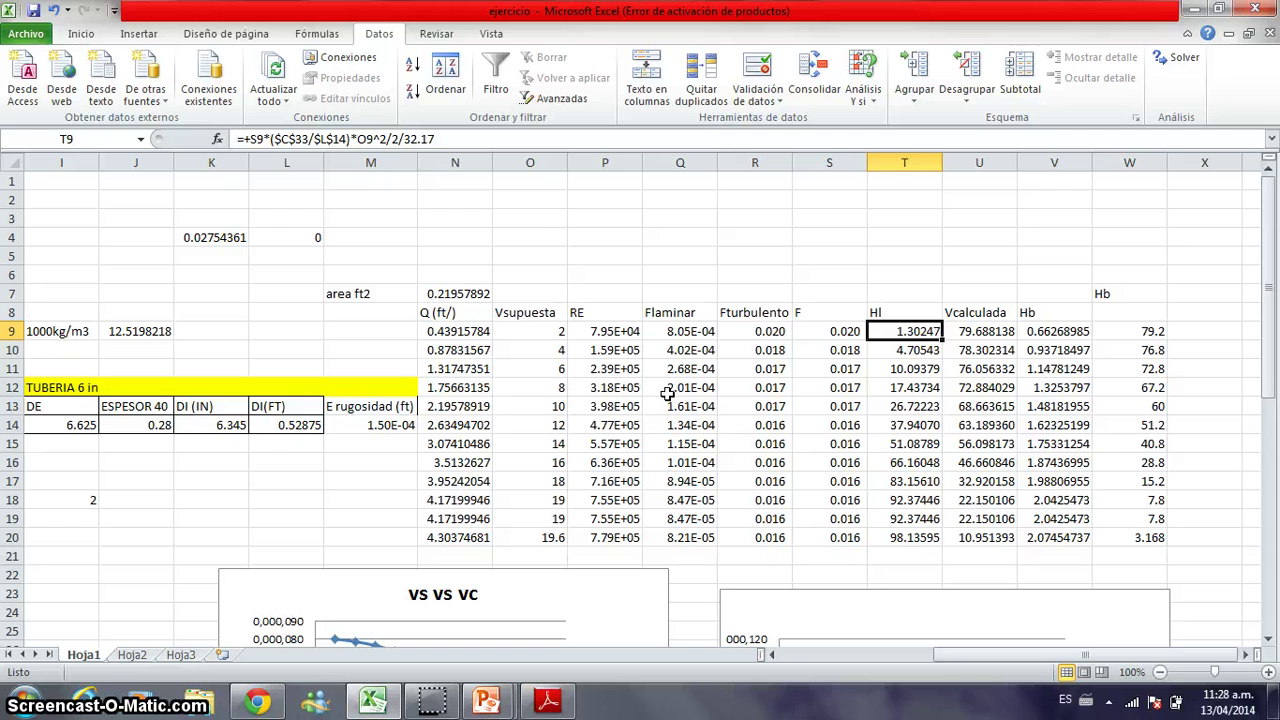
left_click(291, 140)
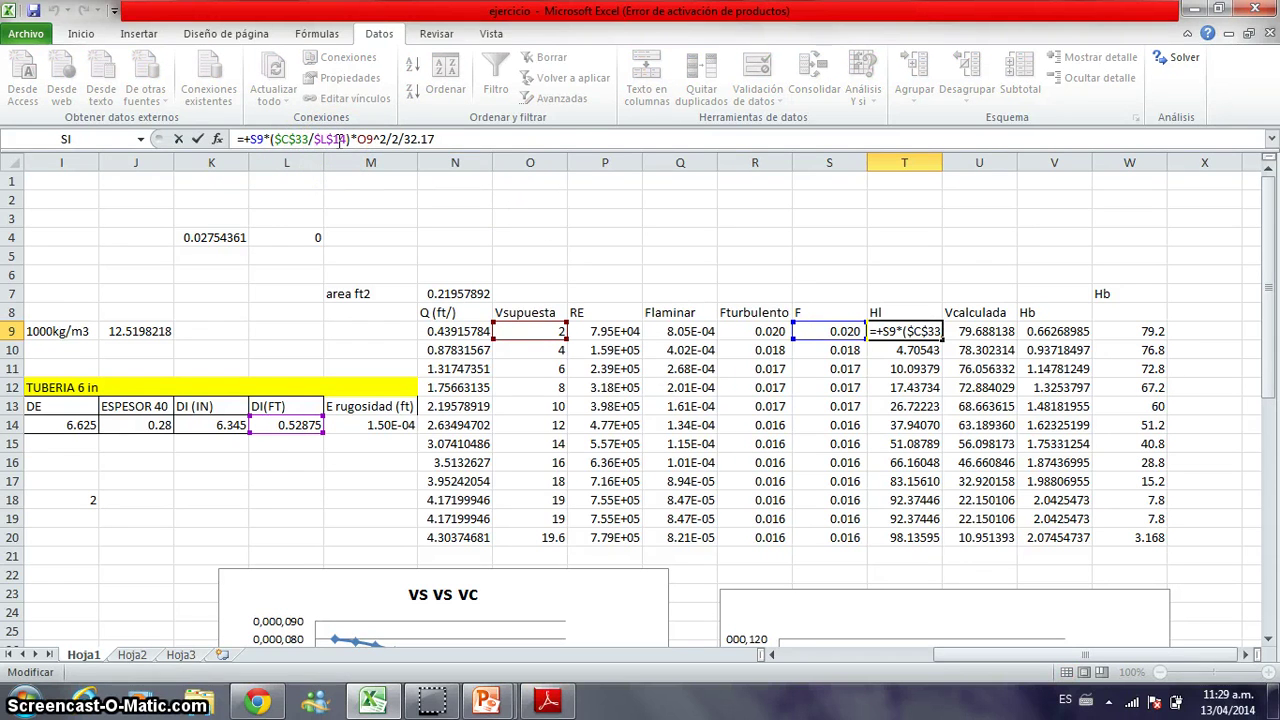
key("Return")
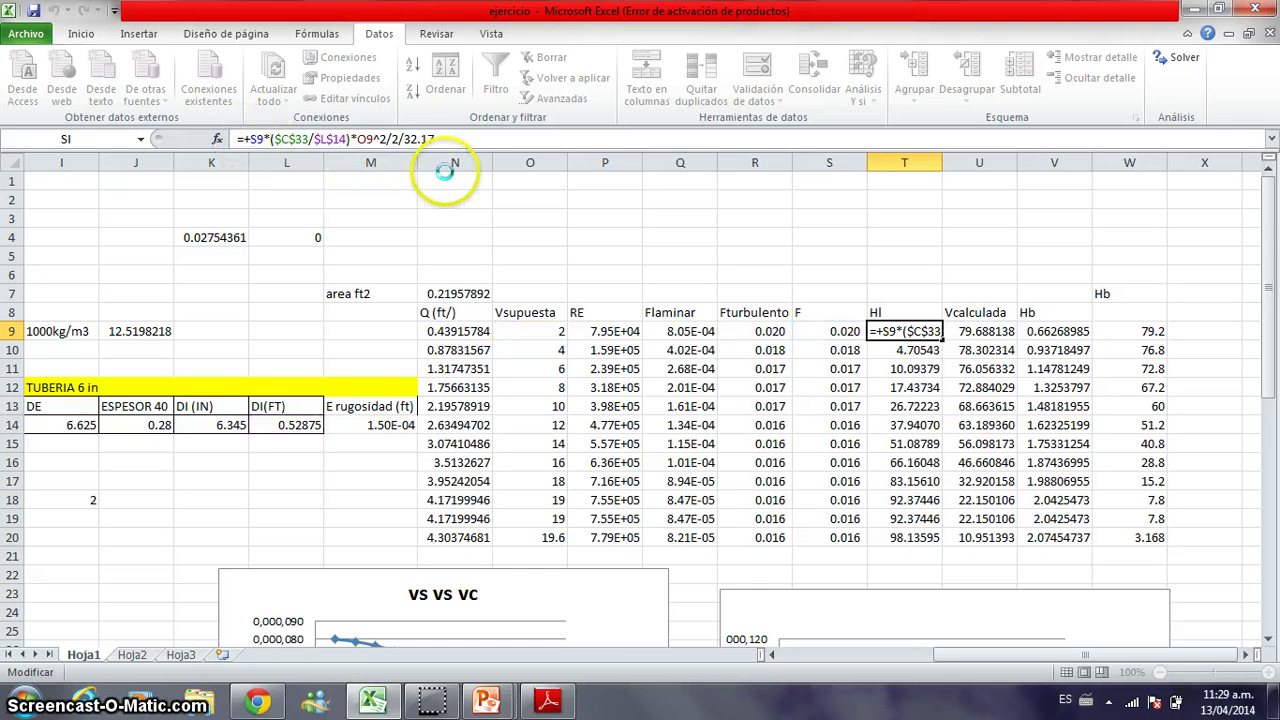
Step: Recheck the Vcalculada formula in U9, focusing on its $C$32 minus T9 term
key("Up")
key("Right")
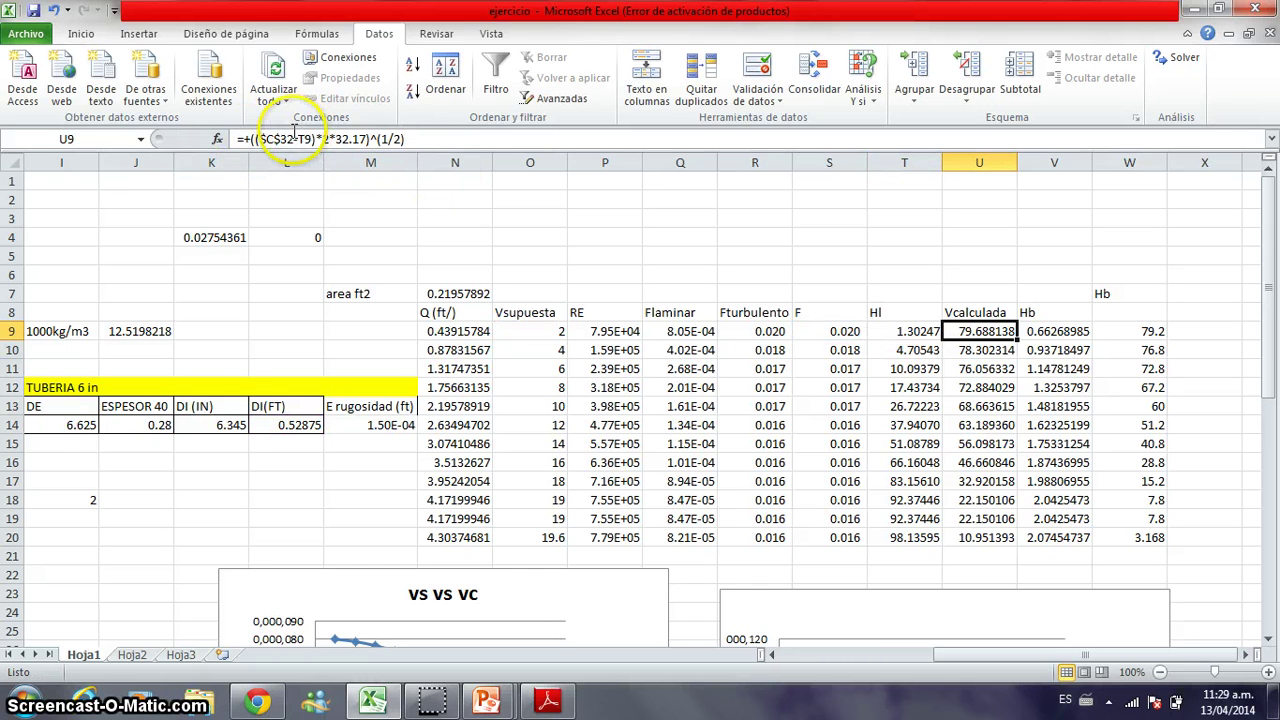
left_click(290, 138)
left_click_drag(259, 138, 293, 138)
key("Return")
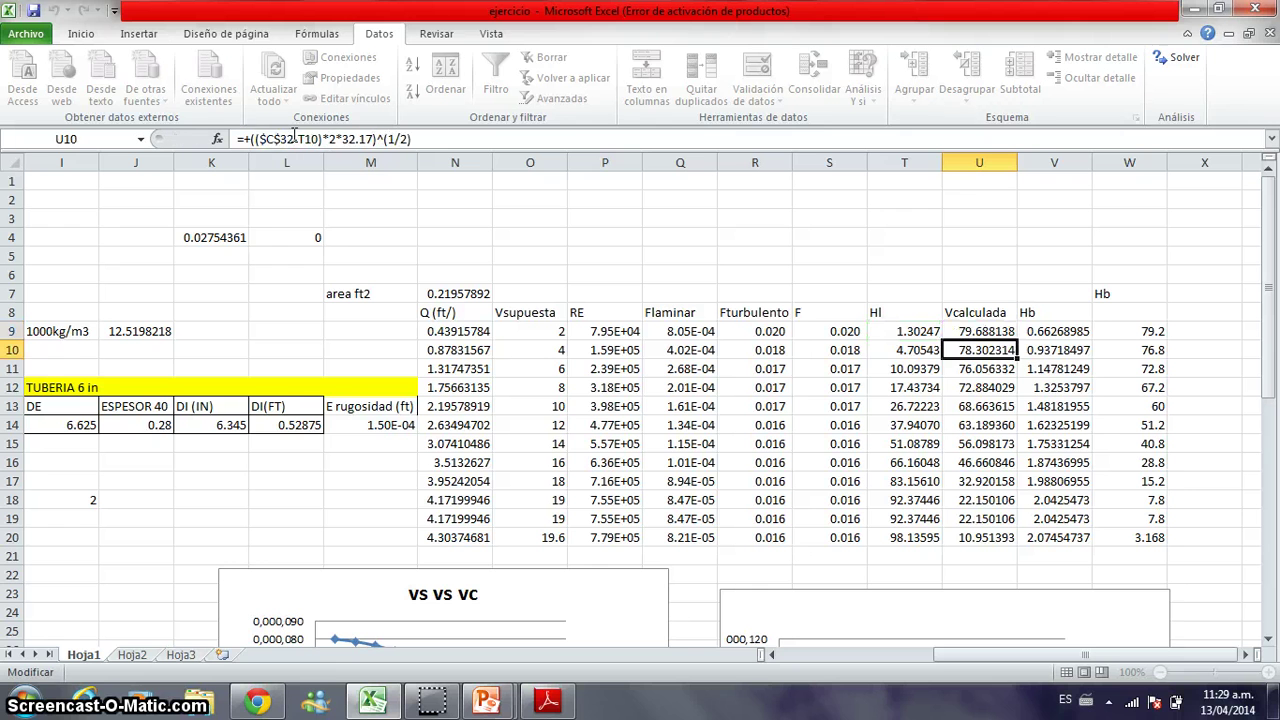
key("Up")
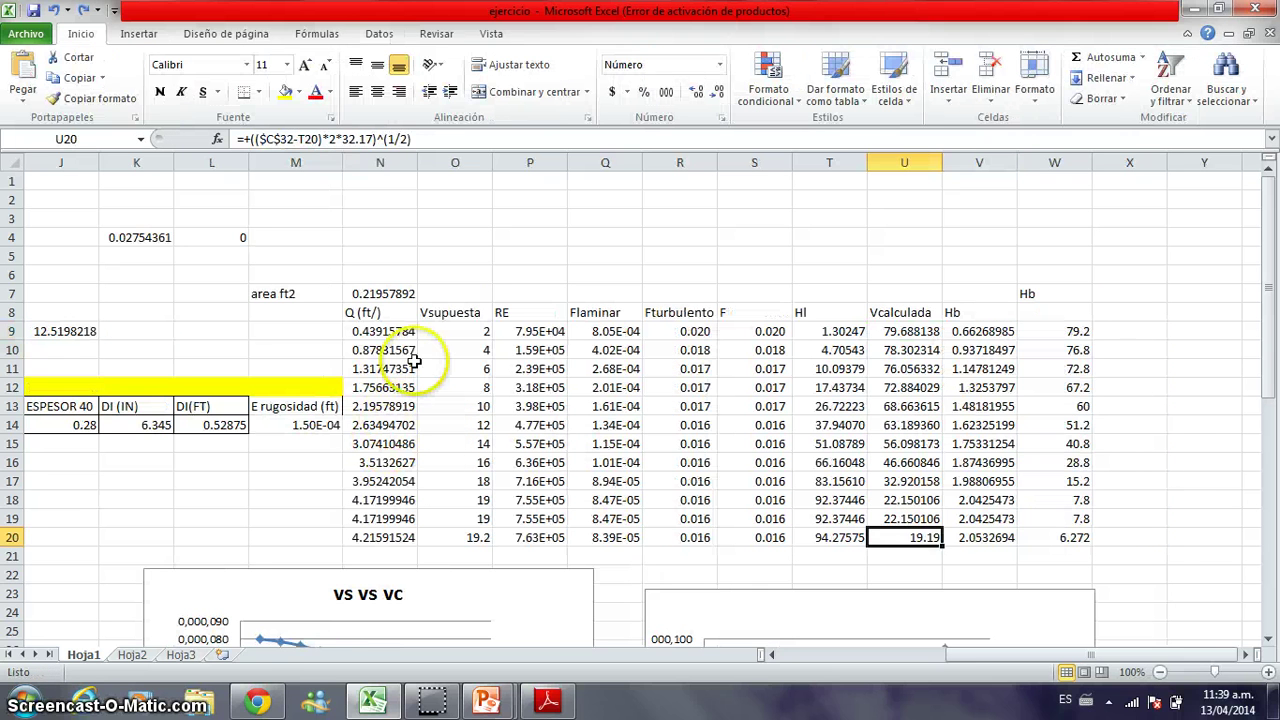
Step: Review row 9 of the table from the assumed velocity through the Reynolds number to the calculated velocity in U9
left_click(413, 361)
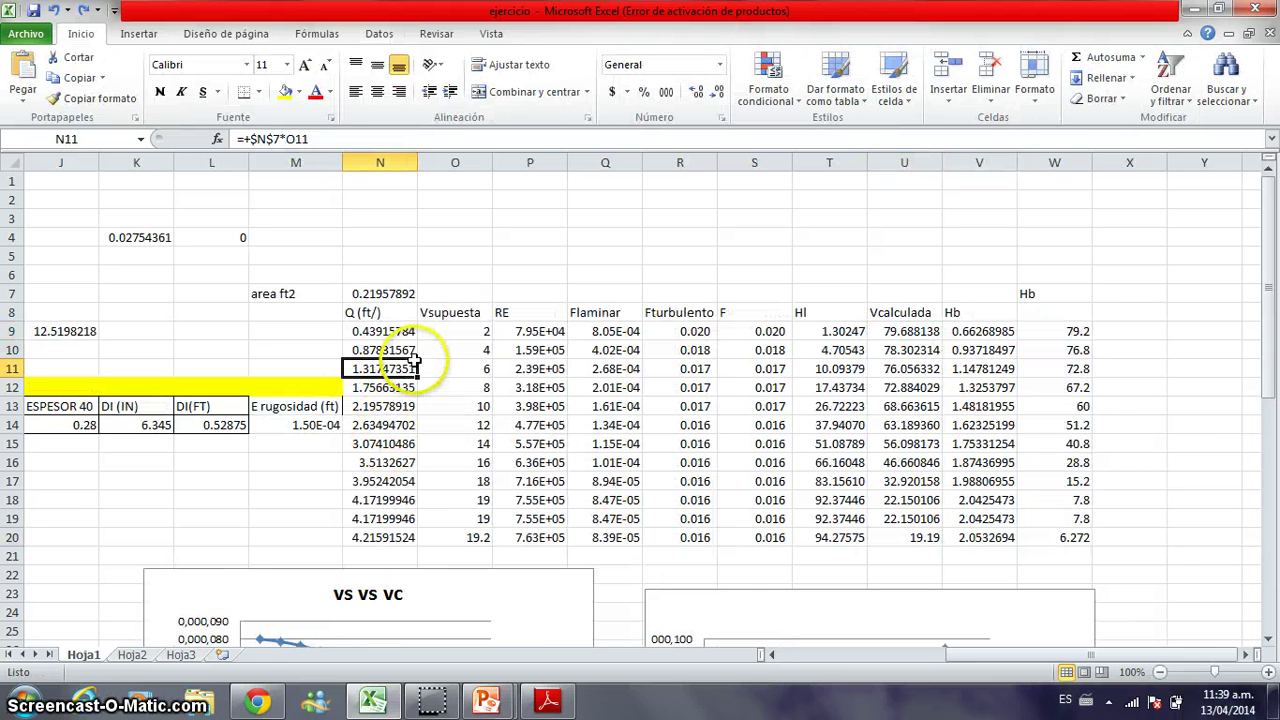
key("Up")
key("Up")
key("Right")
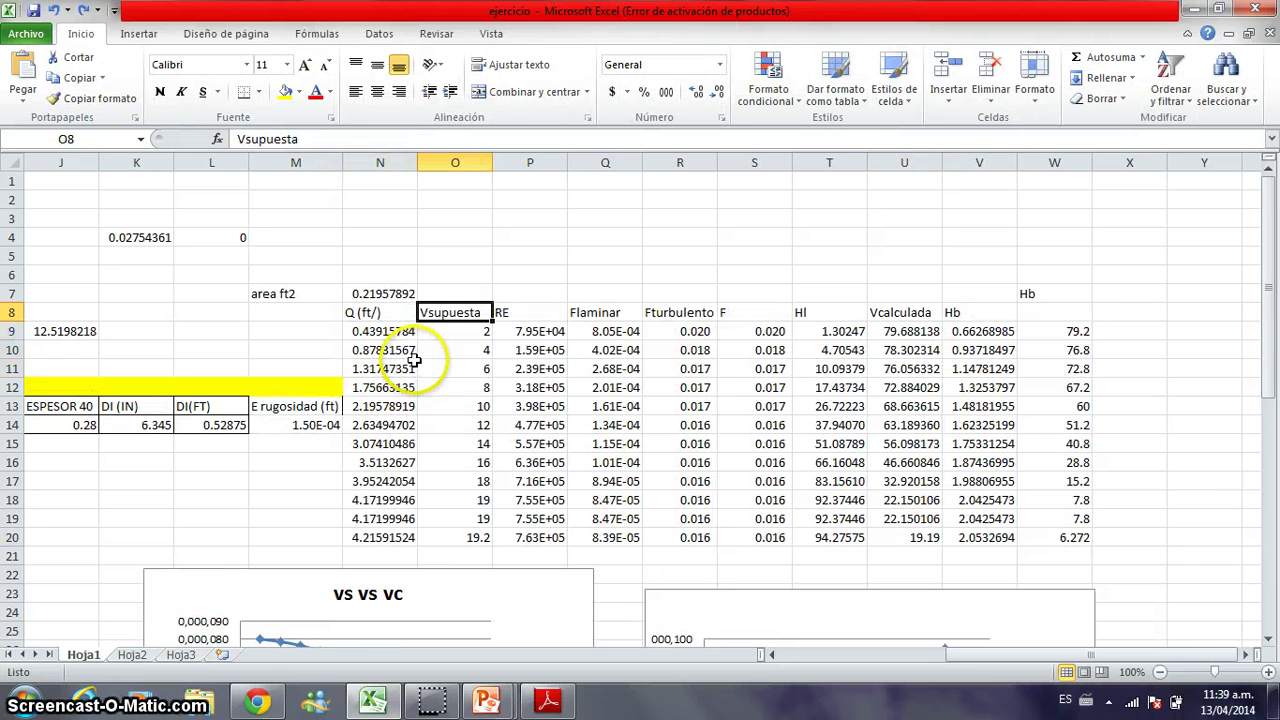
key("Down")
key("Right")
key("Right")
key("Right")
key("Right")
key("Right")
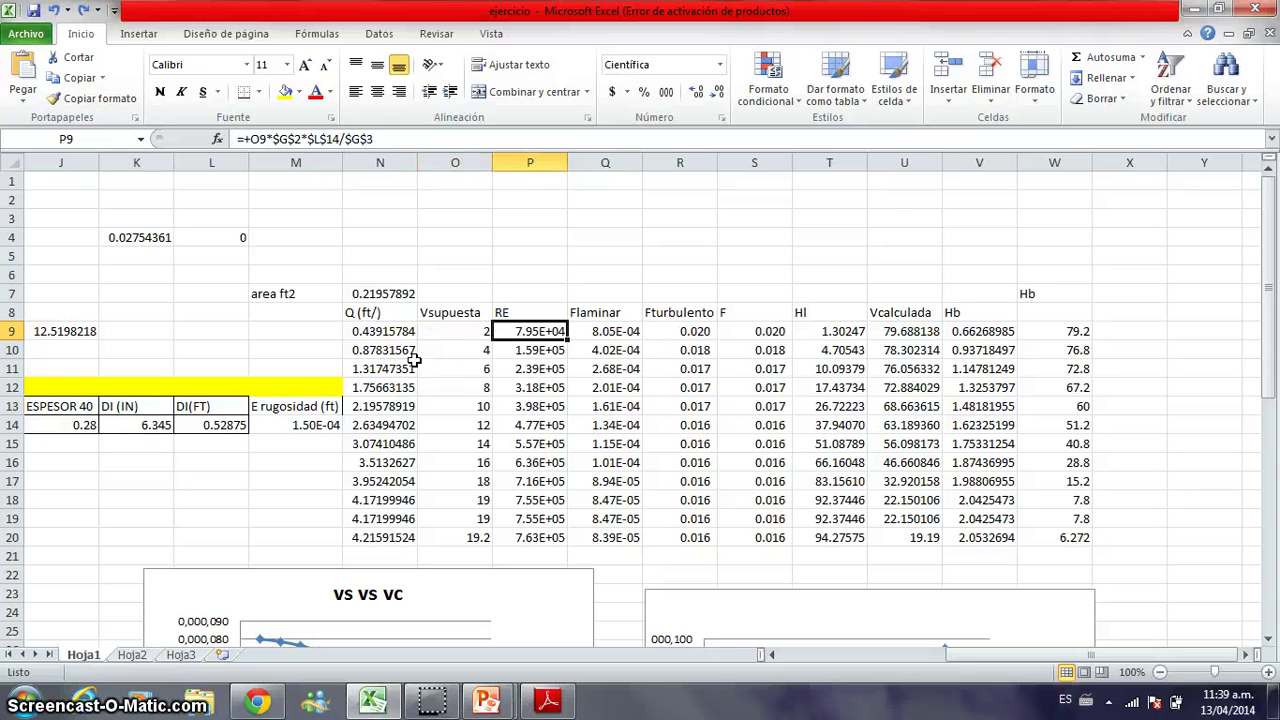
key("Right")
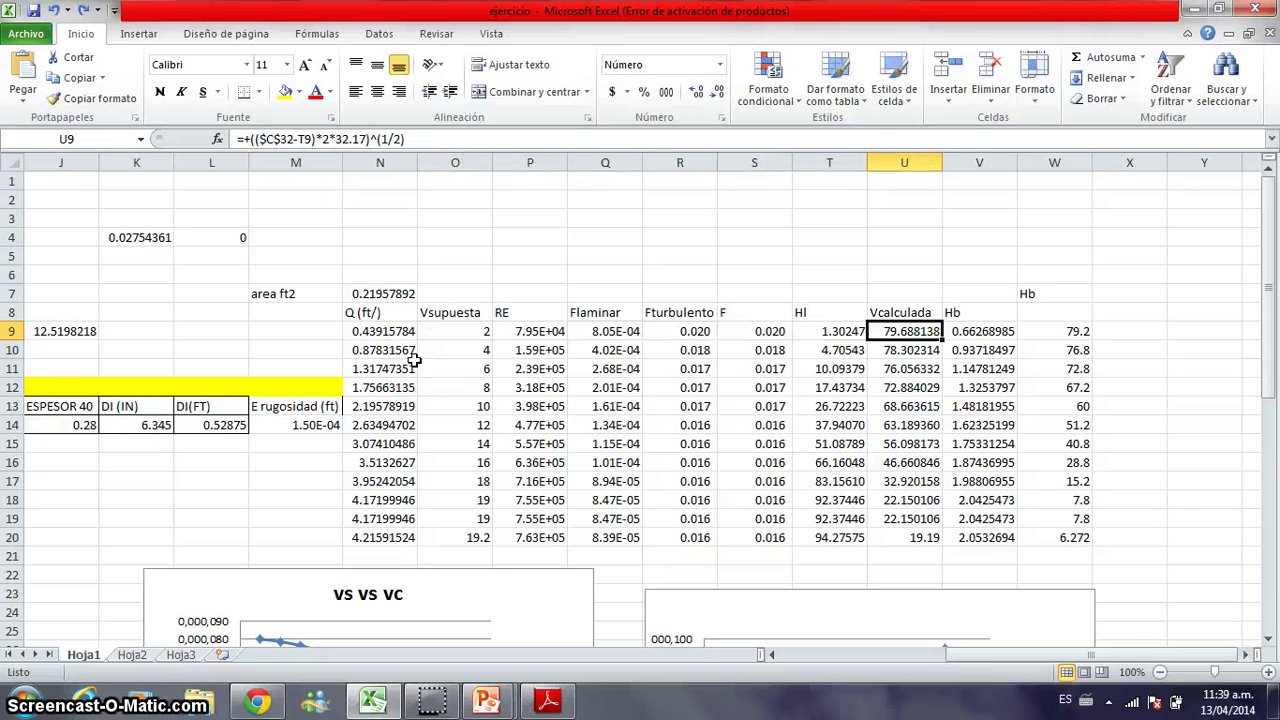
Step: Examine the calculated velocities from U9 down to U20 and the two charts below the table
key("Down")
key("Down")
key("Down")
key("Down")
key("Down")
key("Down")
key("Down")
key("Down")
key("Down")
key("Down")
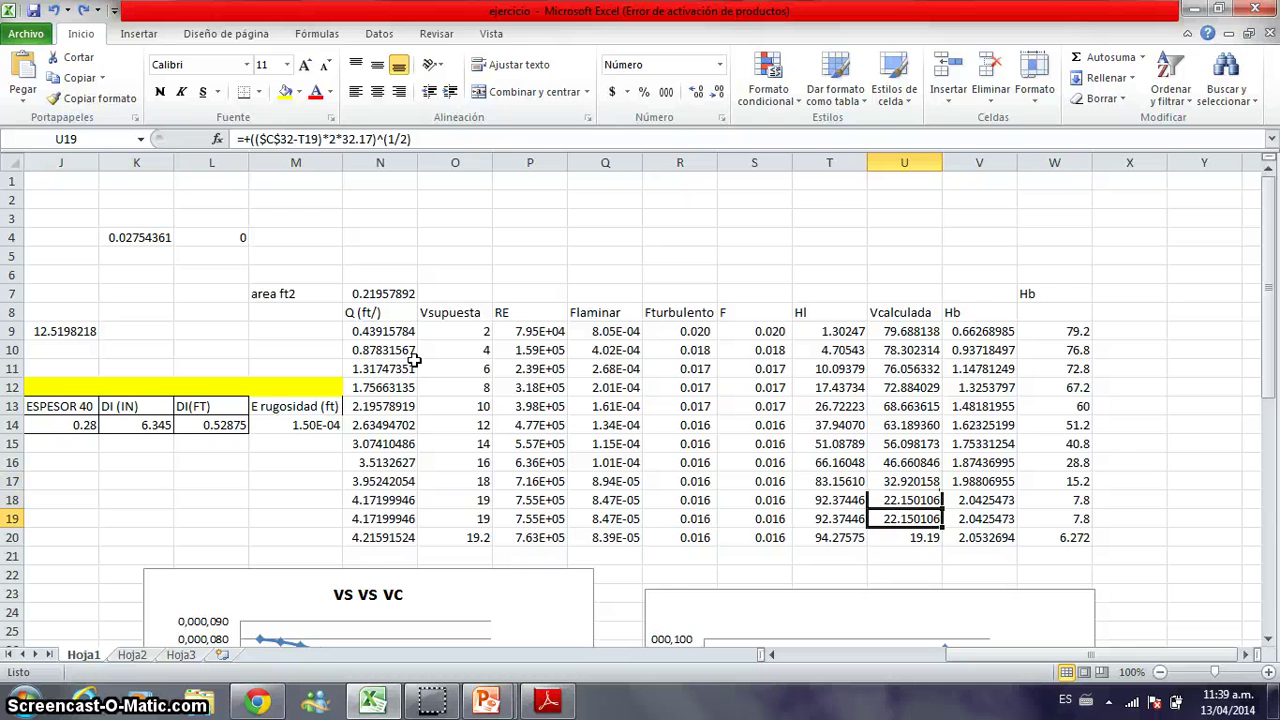
key("Down")
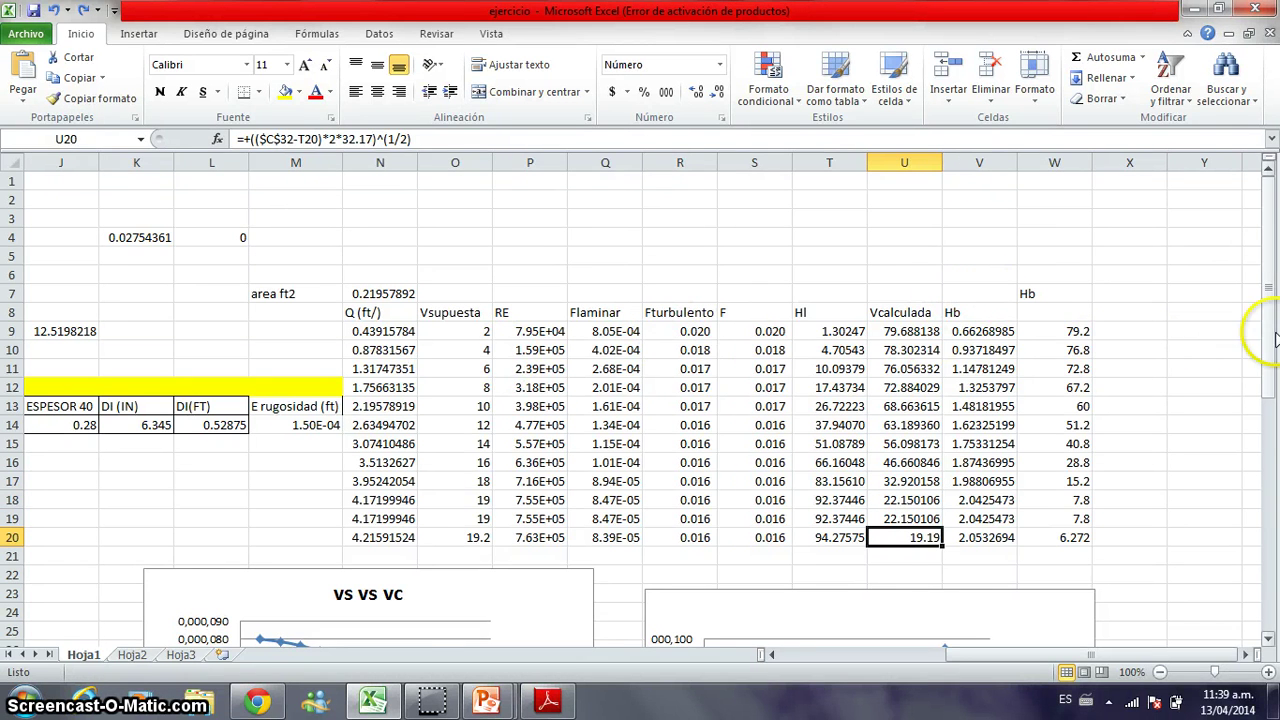
left_click_drag(1270, 338, 1270, 430)
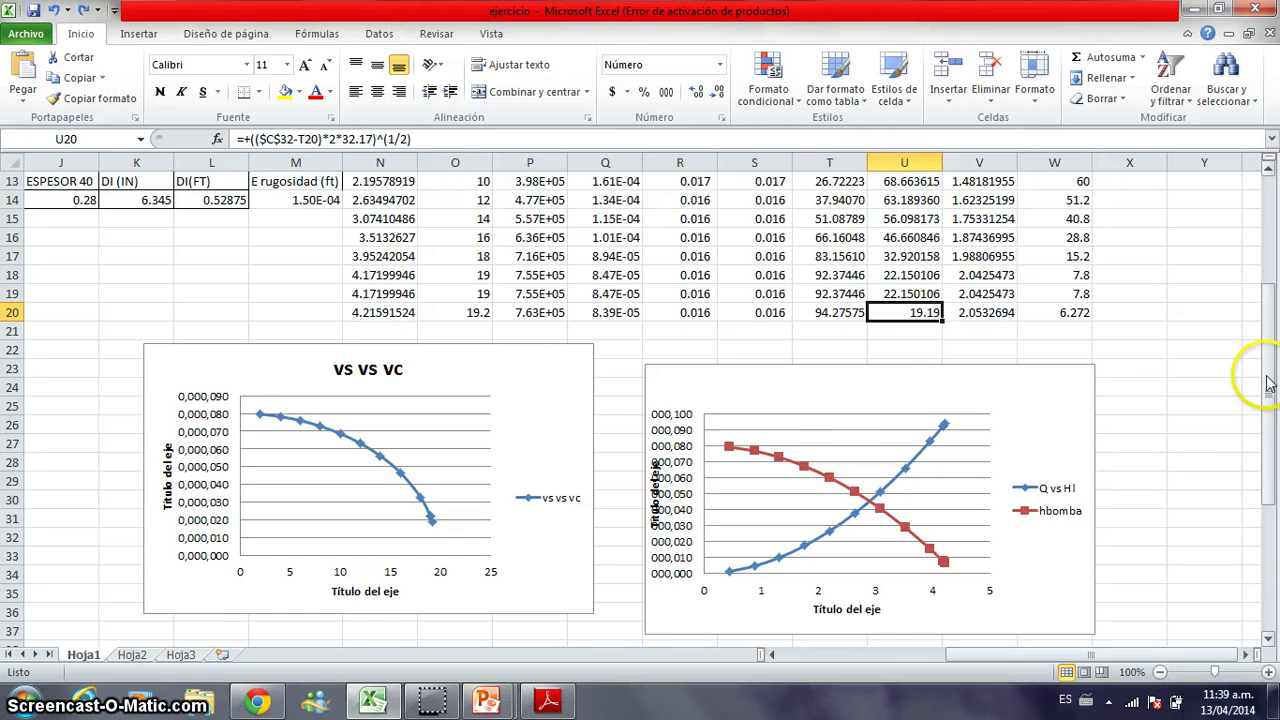
left_click_drag(1266, 366, 1260, 257)
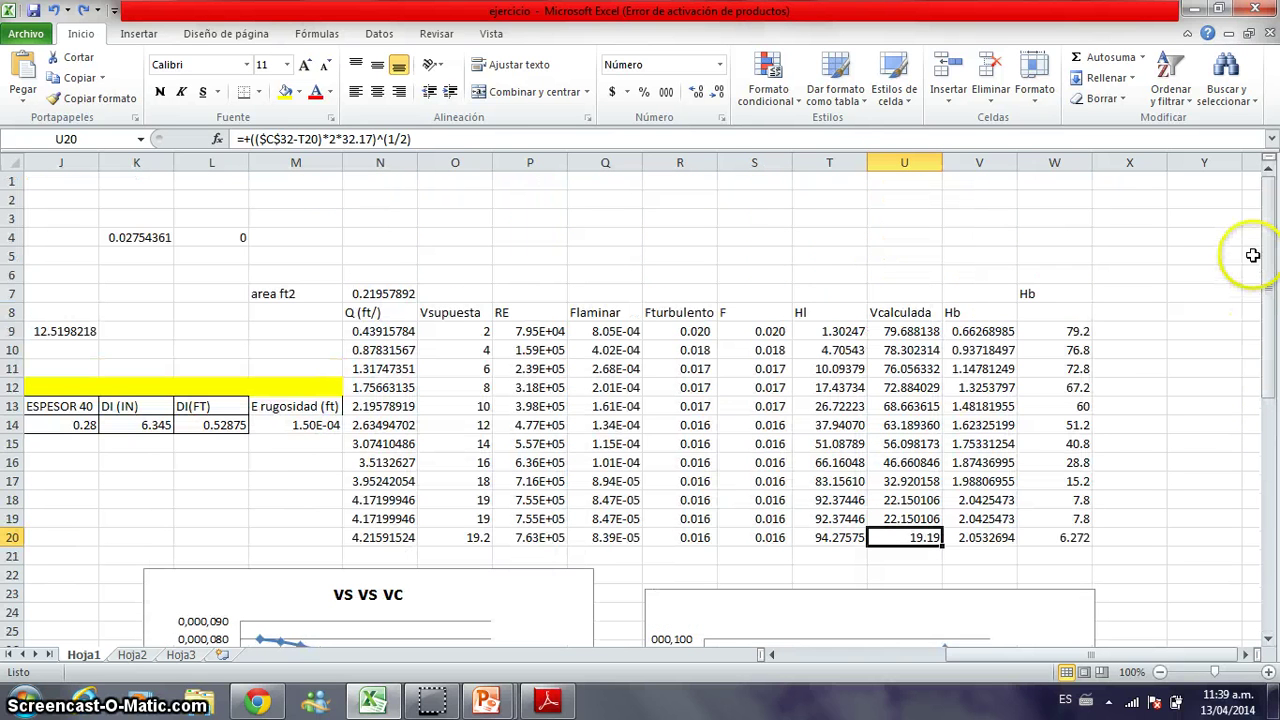
Step: Insert a scatter chart with smooth lines and markers on Hoja1
left_click(139, 33)
left_click(587, 72)
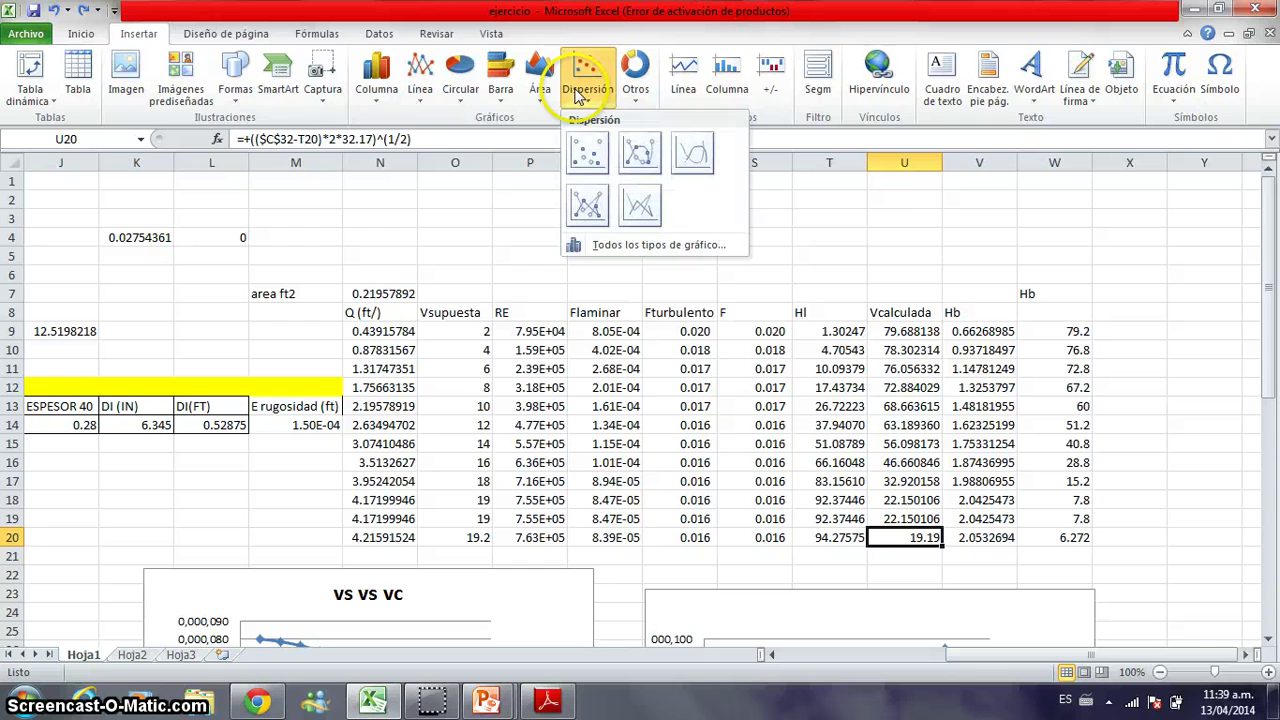
left_click(643, 157)
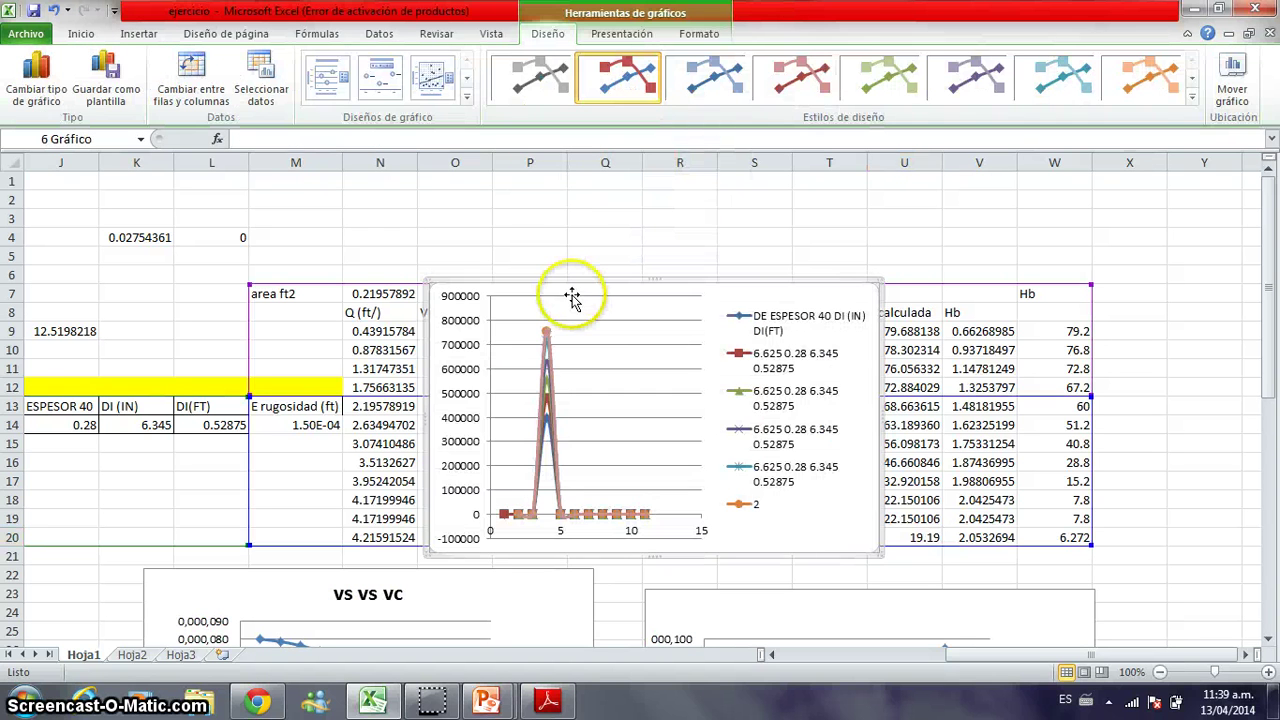
Step: Replace the selected scatter chart with a smooth-line-and-marker scatter chart of the Vsupuesta values in O9:O20
key("Delete")
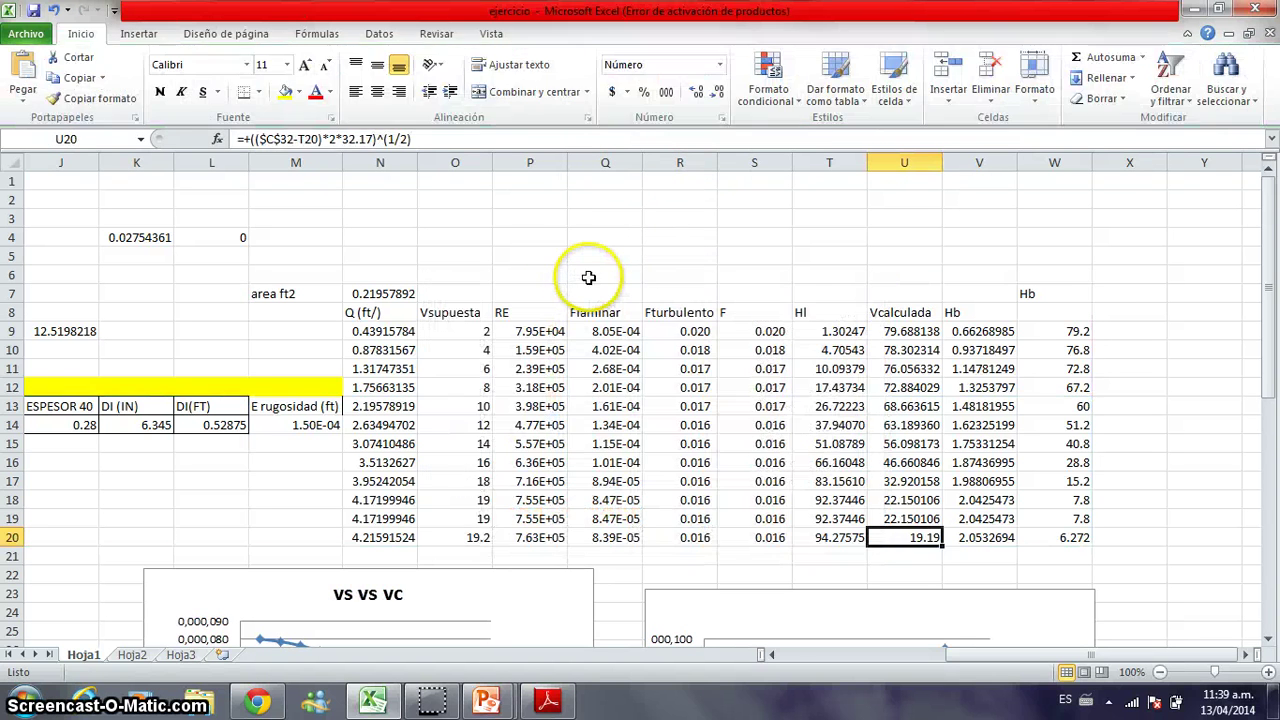
left_click_drag(385, 331, 398, 464)
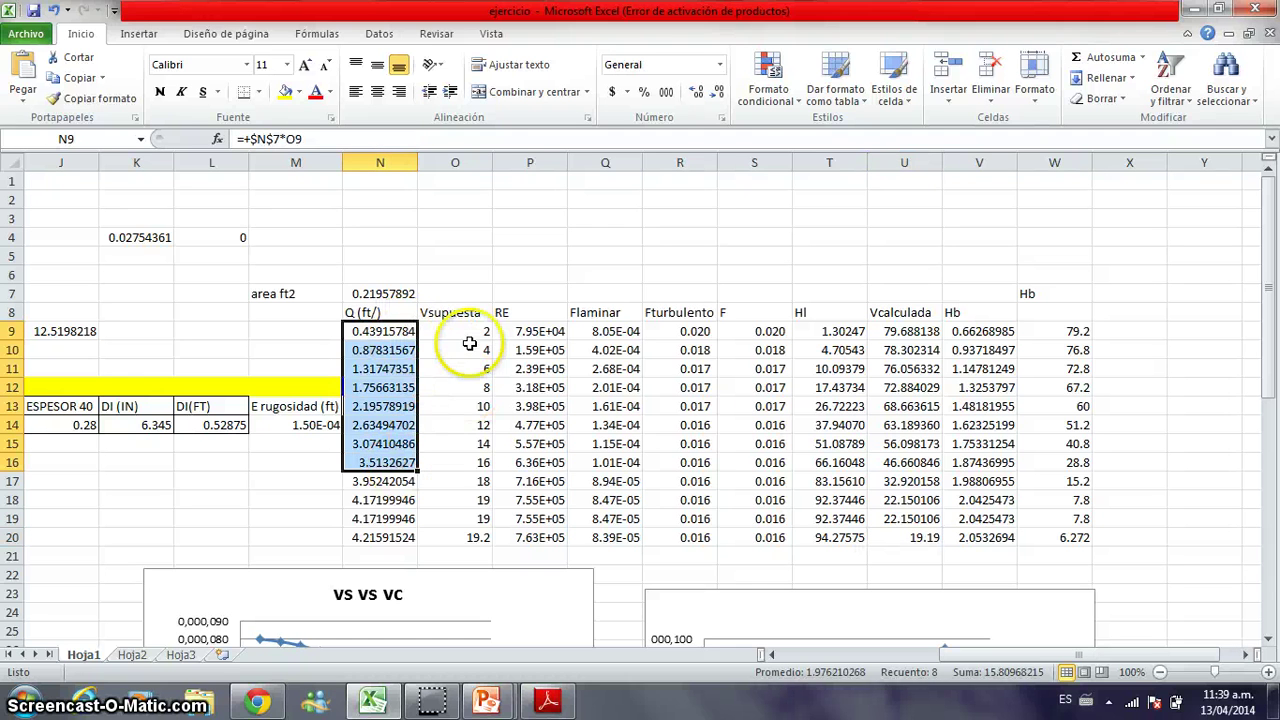
left_click_drag(468, 331, 460, 535)
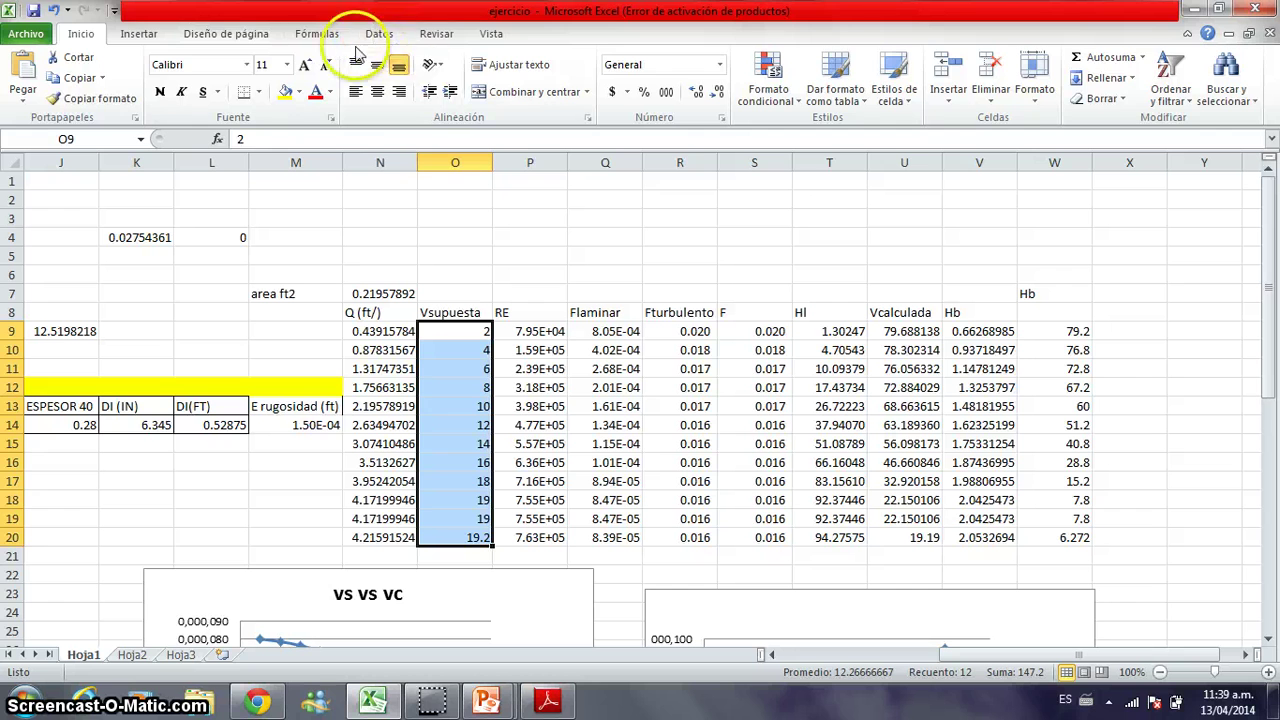
left_click(138, 33)
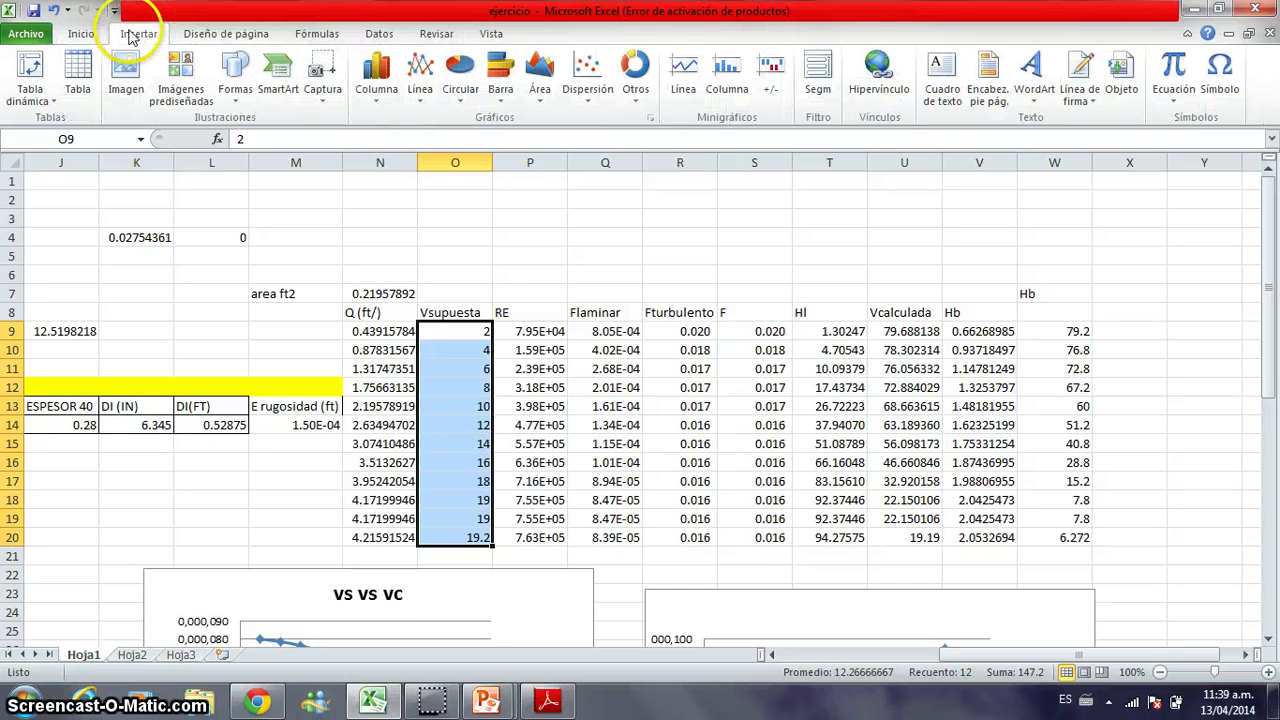
left_click(592, 82)
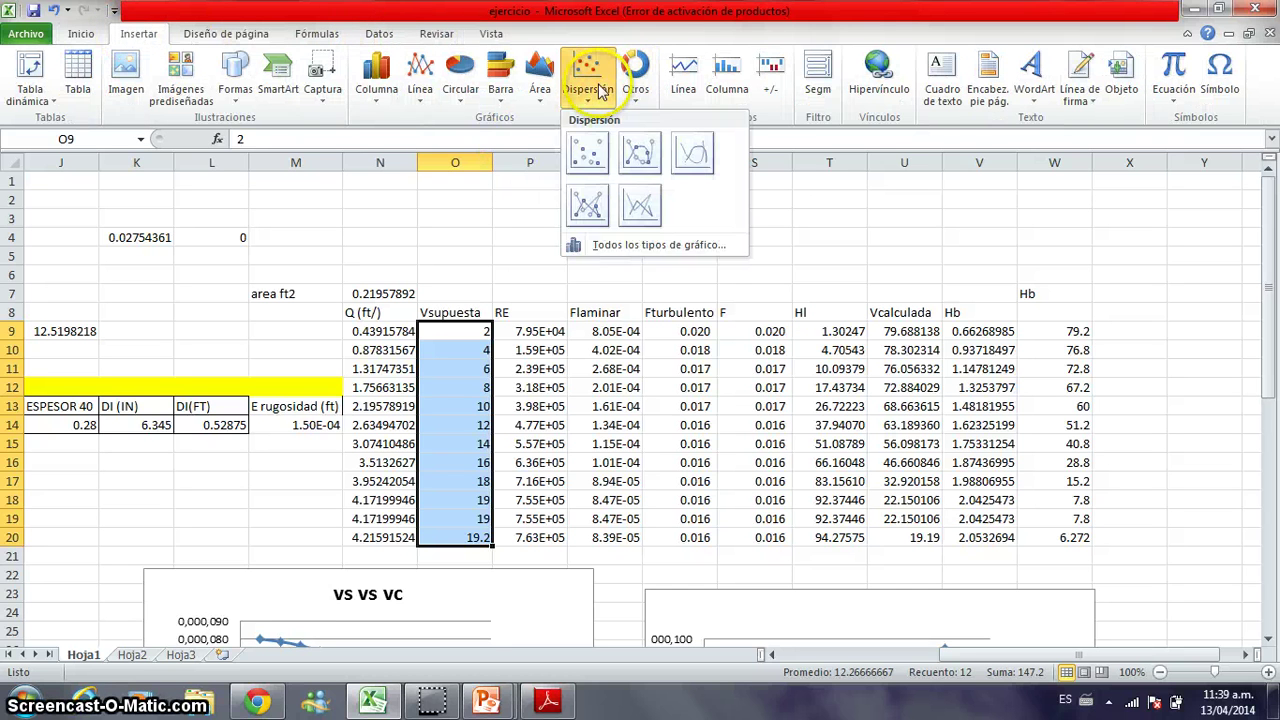
left_click(640, 150)
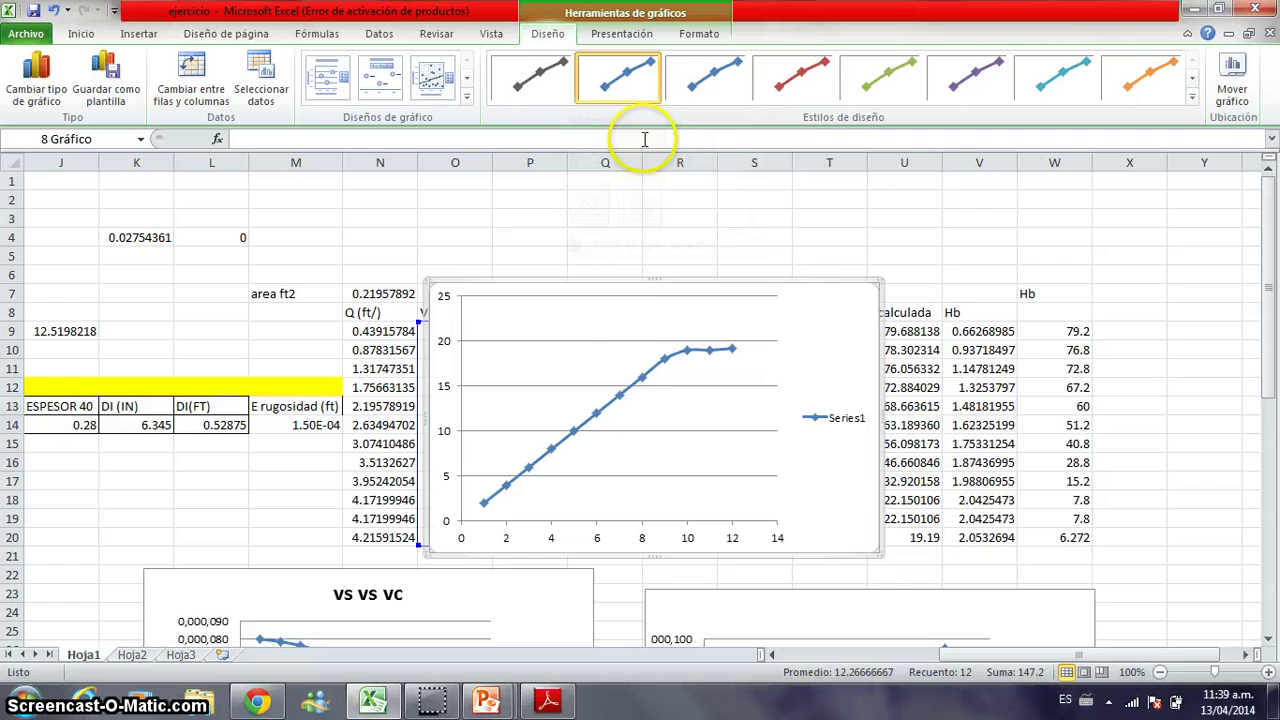
Step: Apply the chart layout that includes a chart title, axis titles and a legend
left_click(621, 397)
right_click(621, 397)
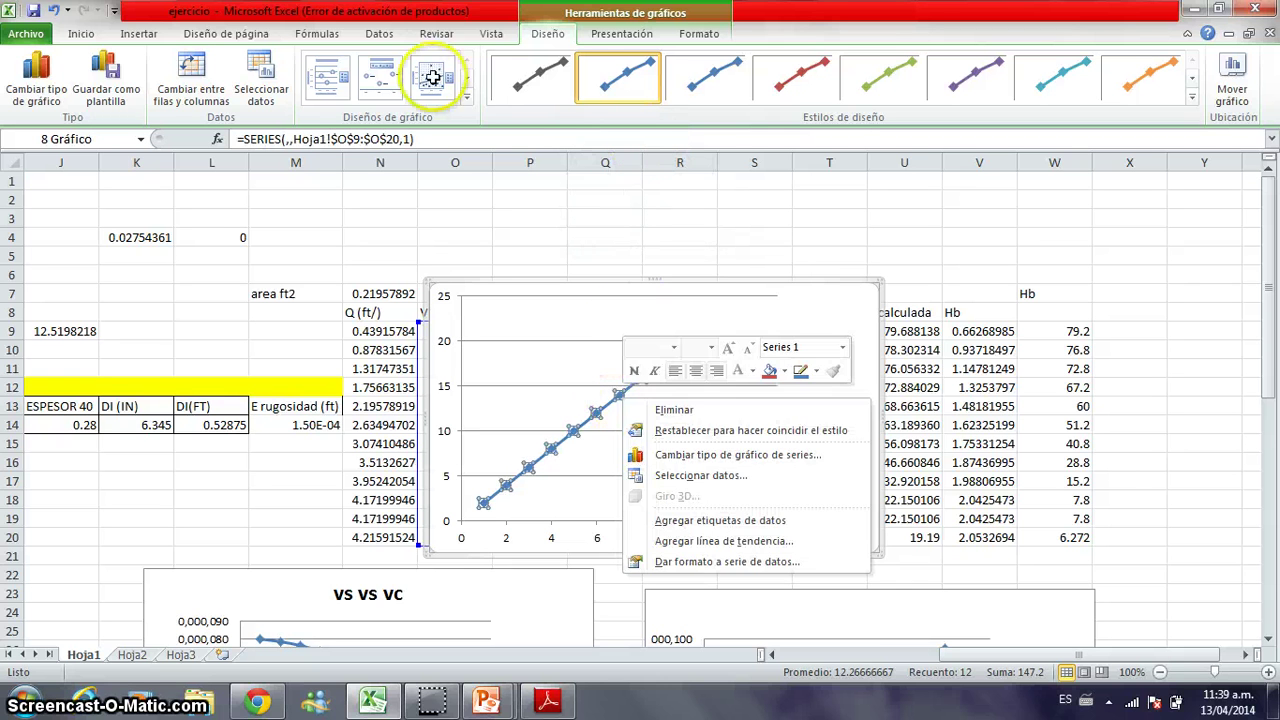
left_click(318, 78)
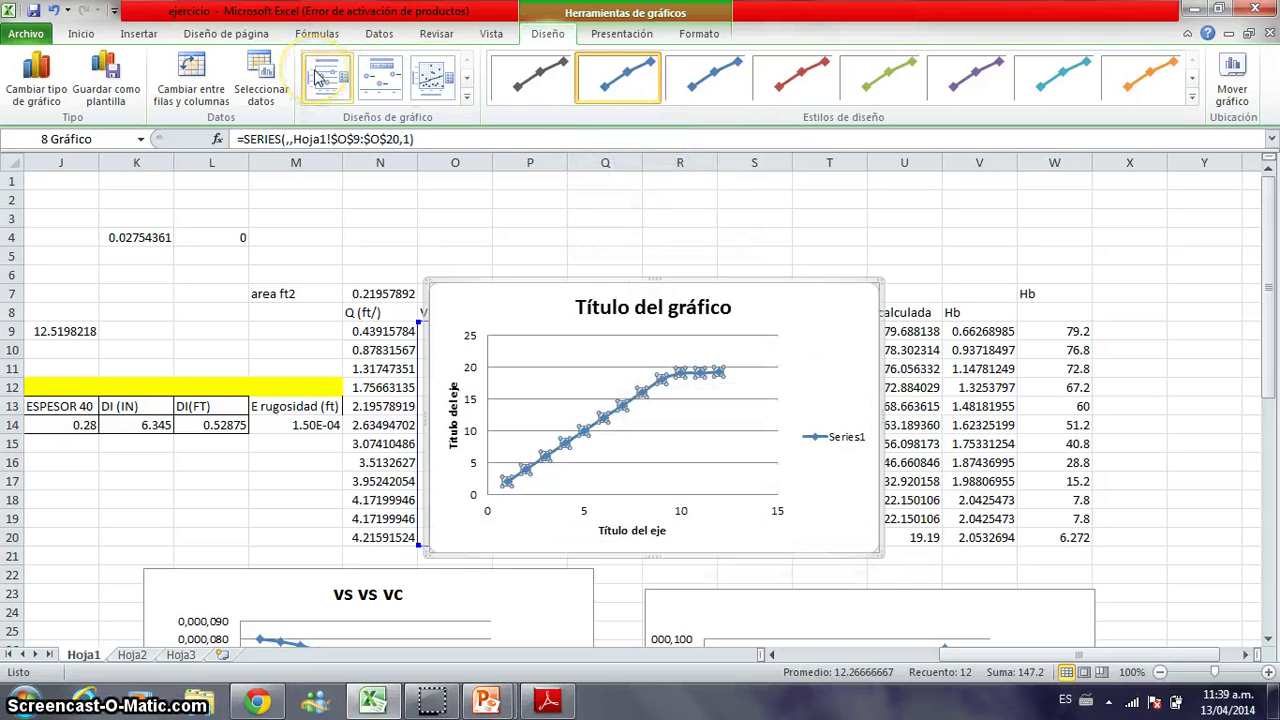
Step: Edit the new chart's data series and name it "vc vs vs"
right_click(623, 402)
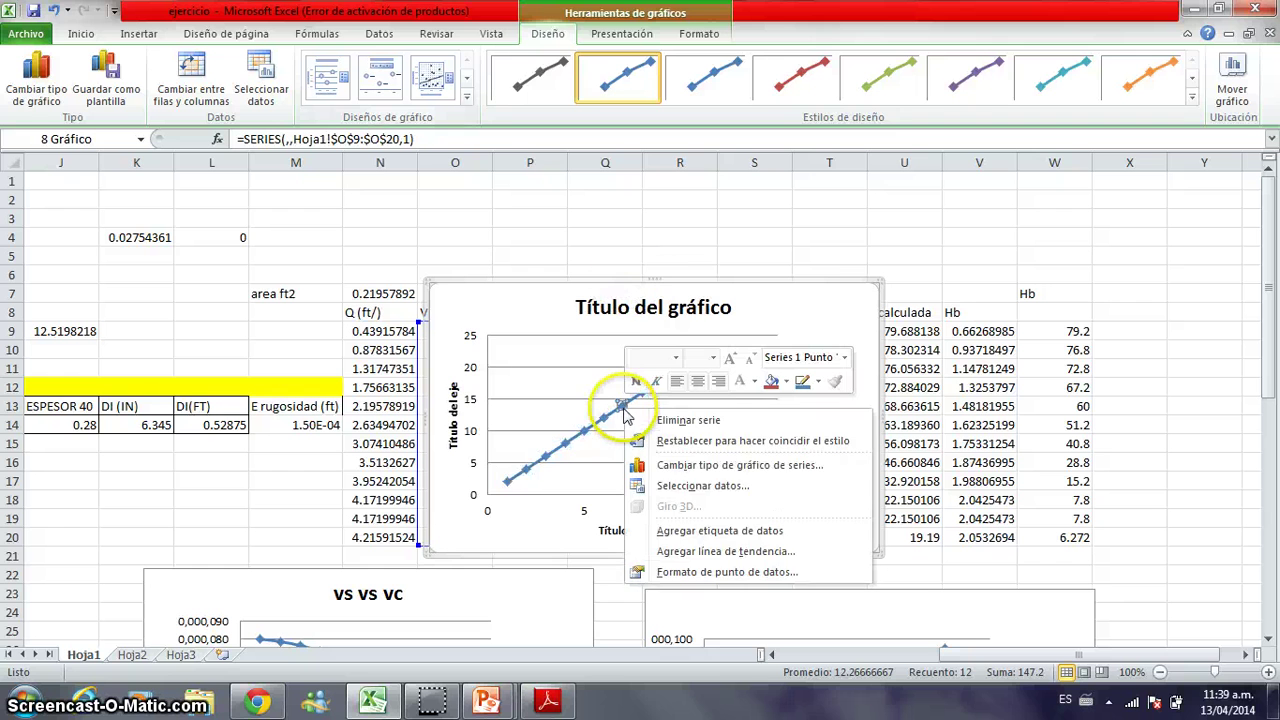
left_click(703, 486)
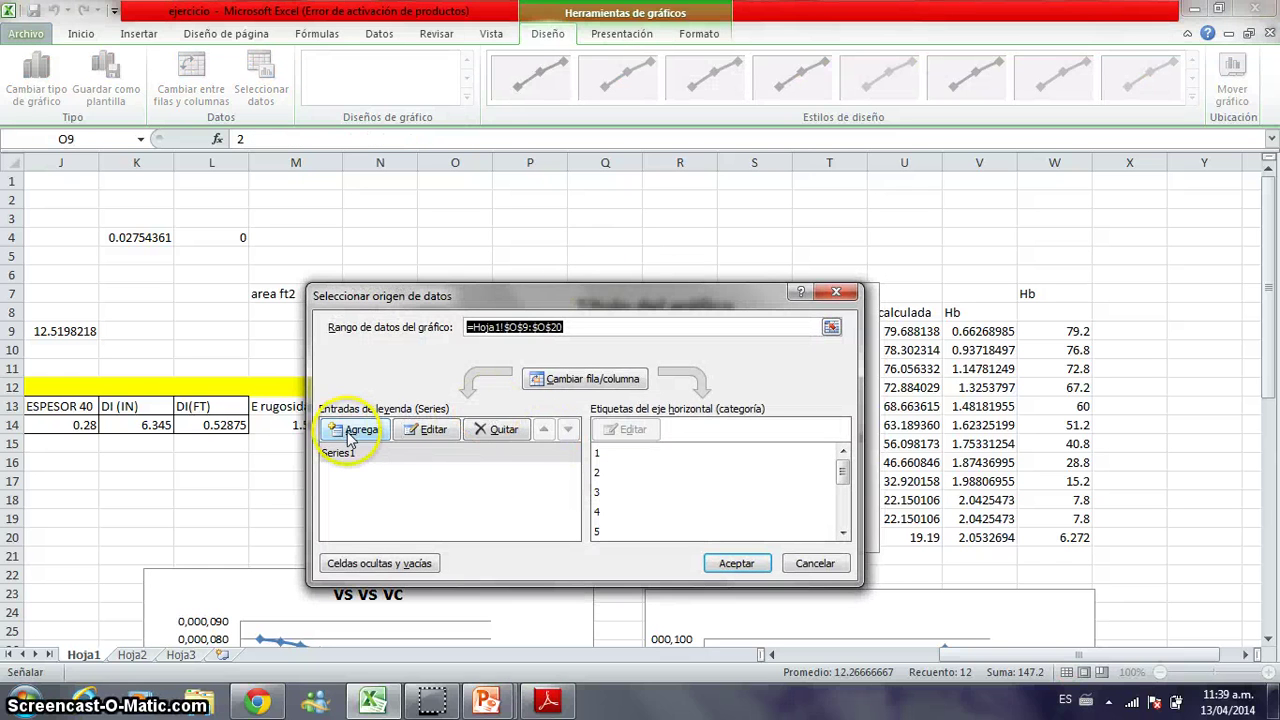
left_click(341, 452)
left_click(341, 453)
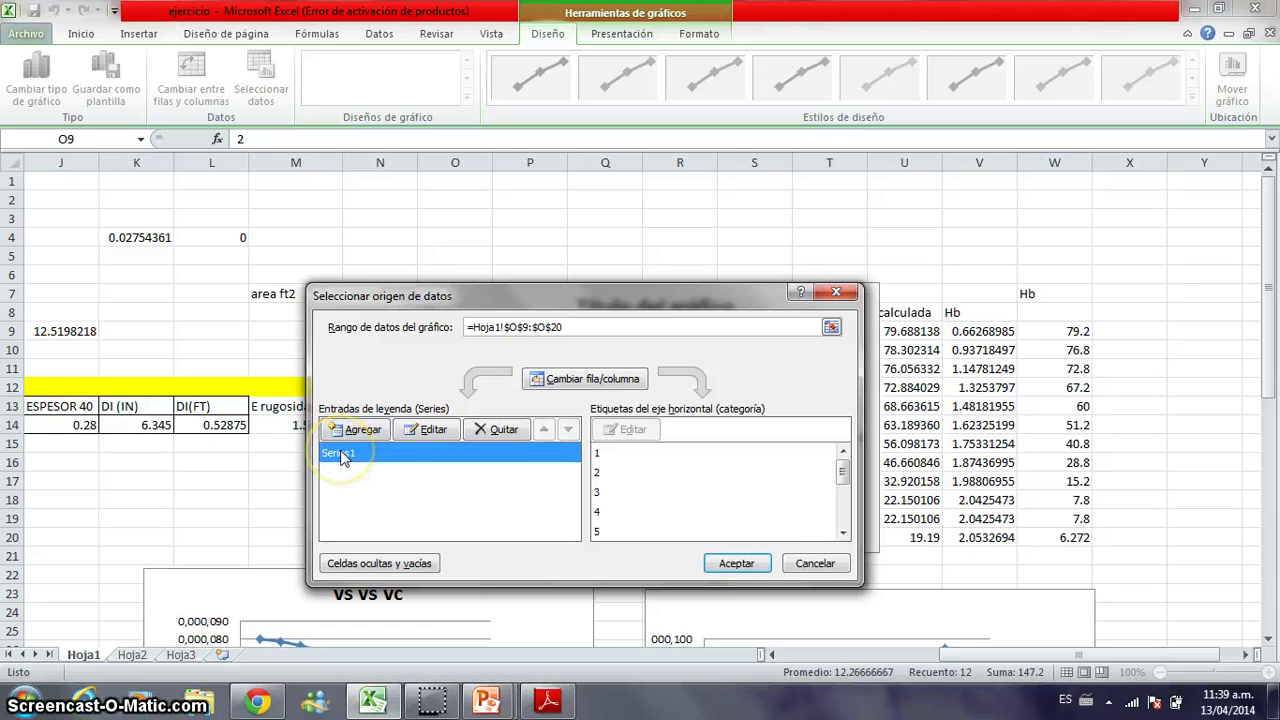
left_click(433, 429)
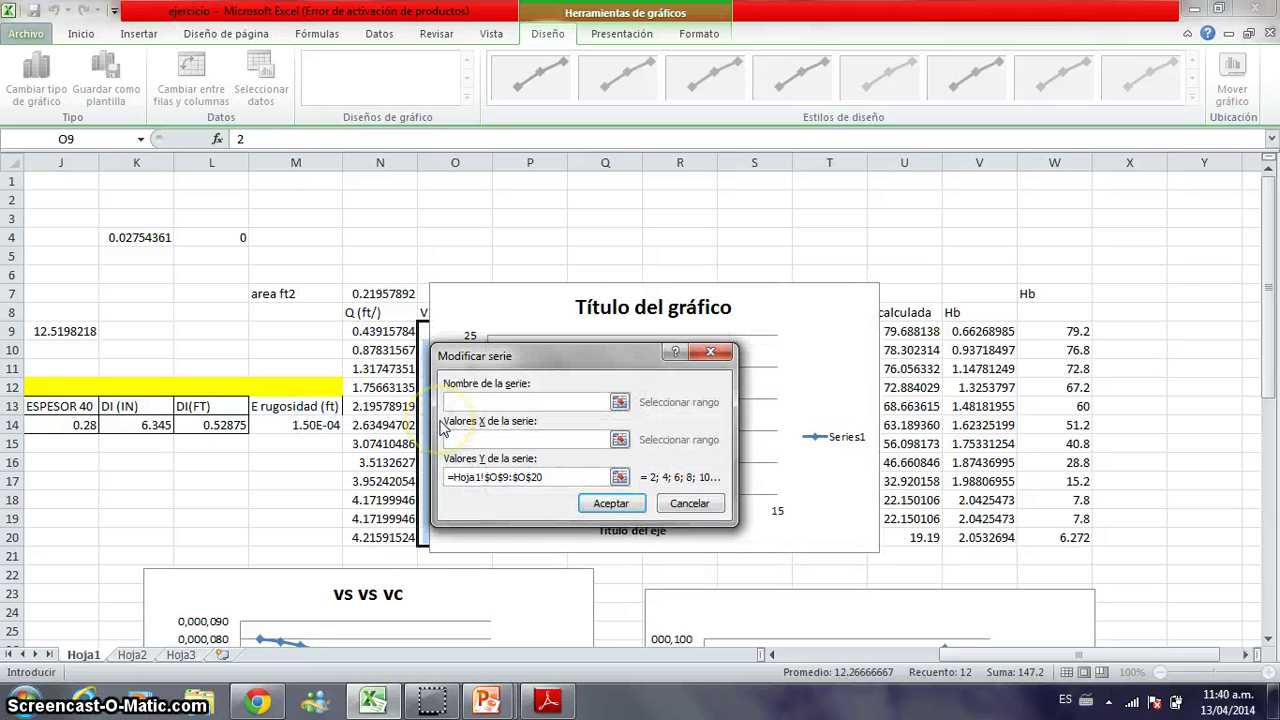
type("vc ")
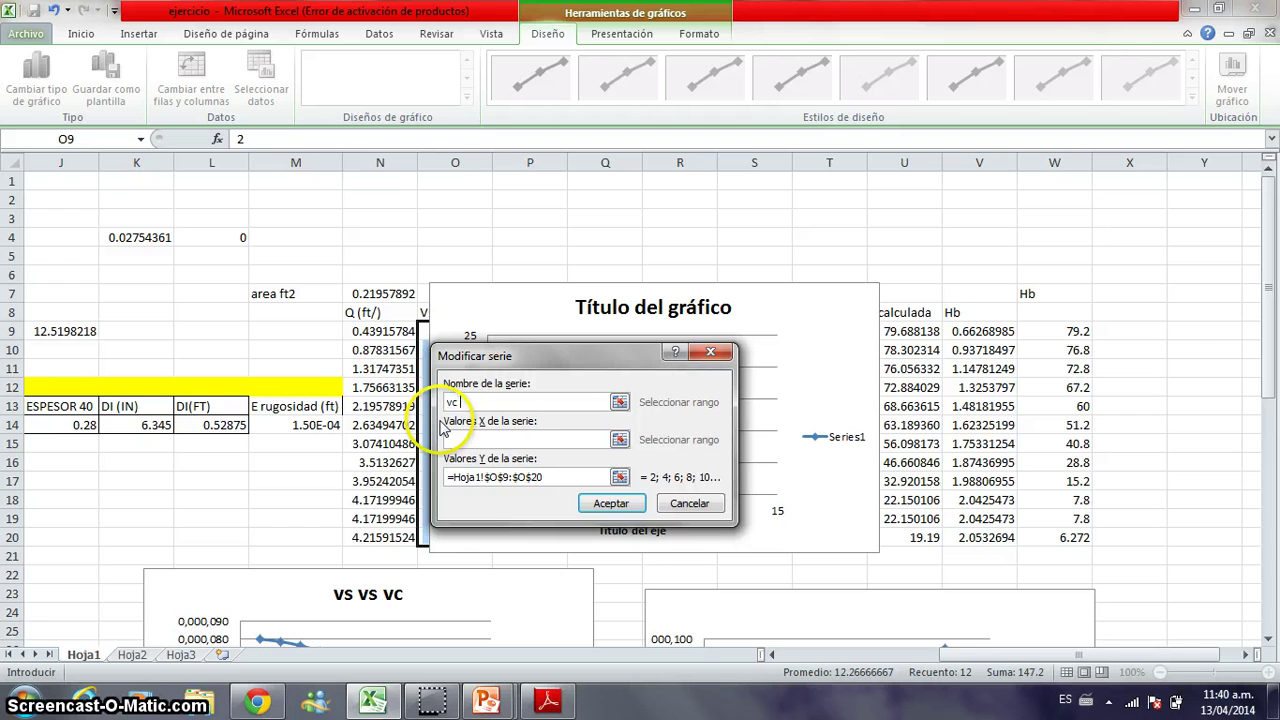
type("vs vs")
Step: Set the series X values to the assumed velocities in Hoja1!$O$9:$O$20
left_click(619, 440)
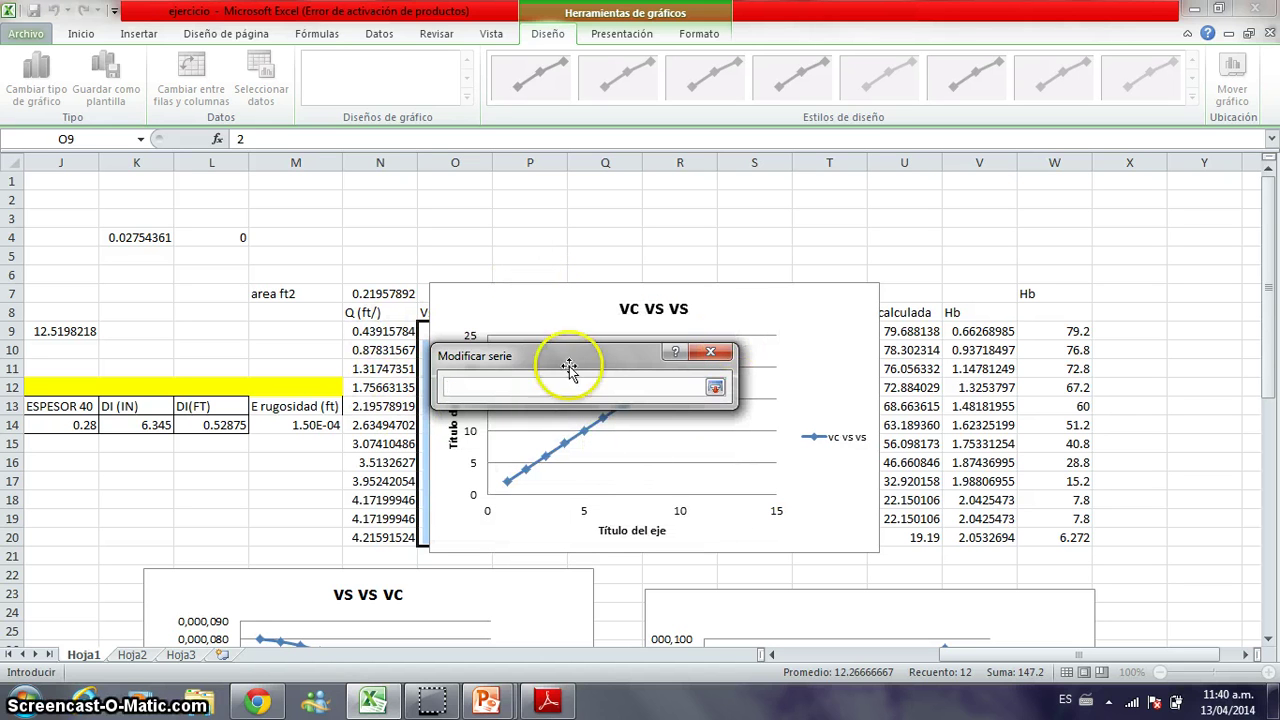
left_click(421, 316)
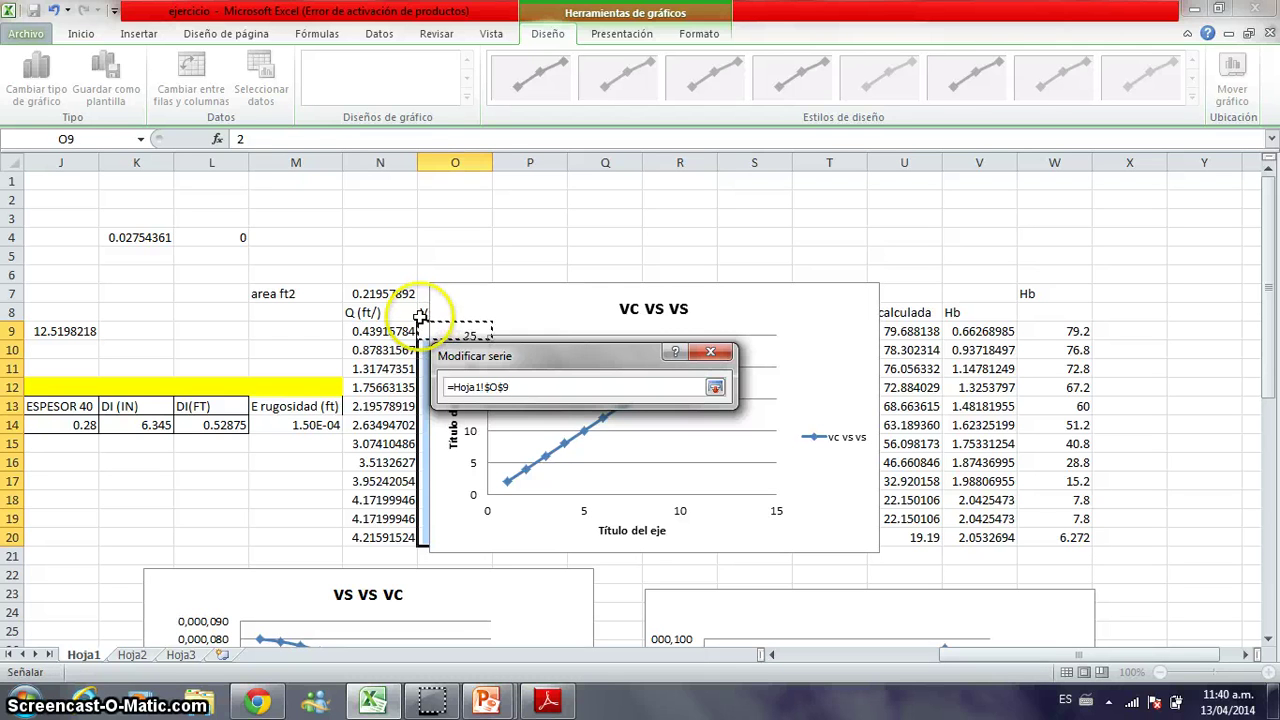
left_click_drag(455, 425, 455, 537)
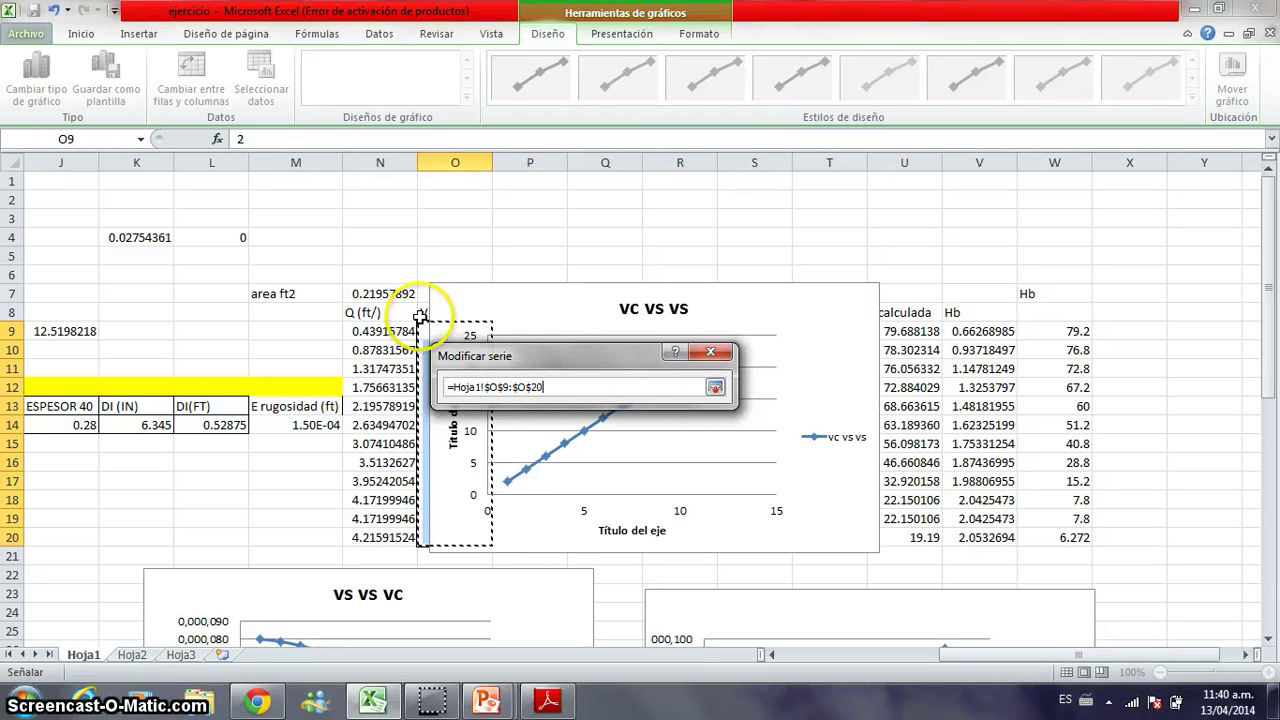
key("BackSpace")
type("0")
key("Return")
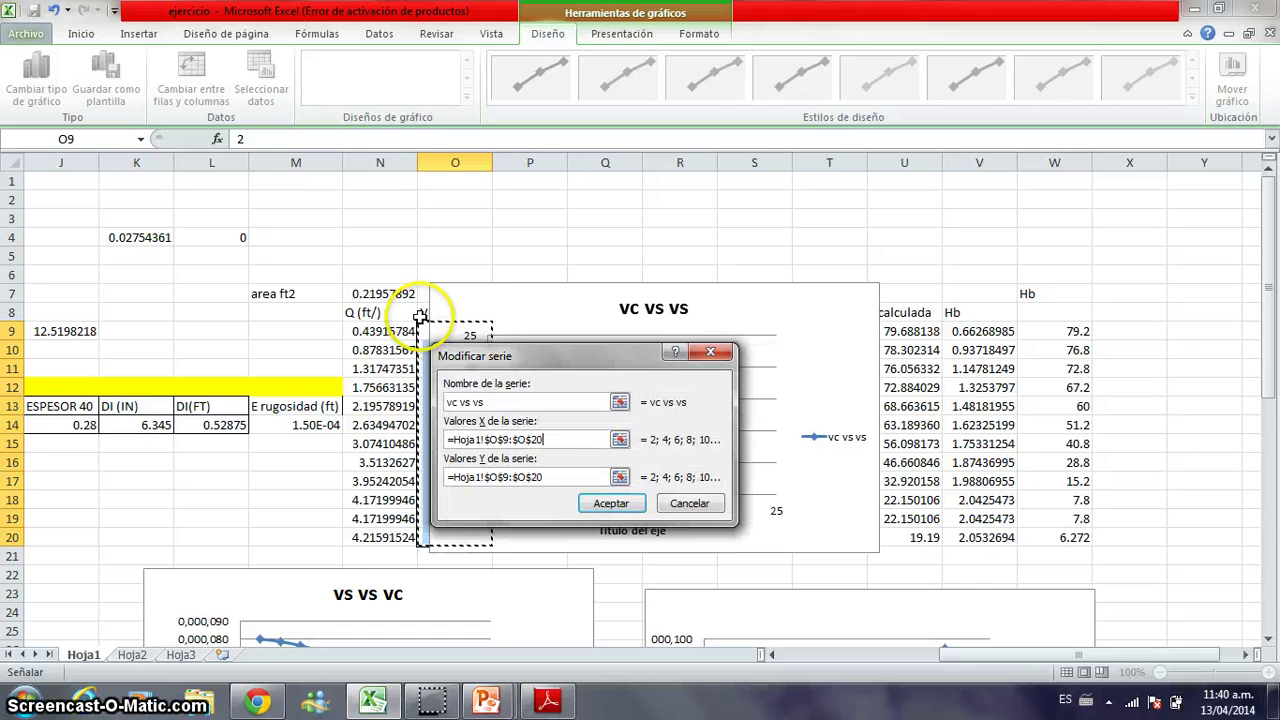
Step: Set the series Y values to the calculated velocities in Hoja1!$U$9:$U$20 and accept the data source changes
left_click(620, 477)
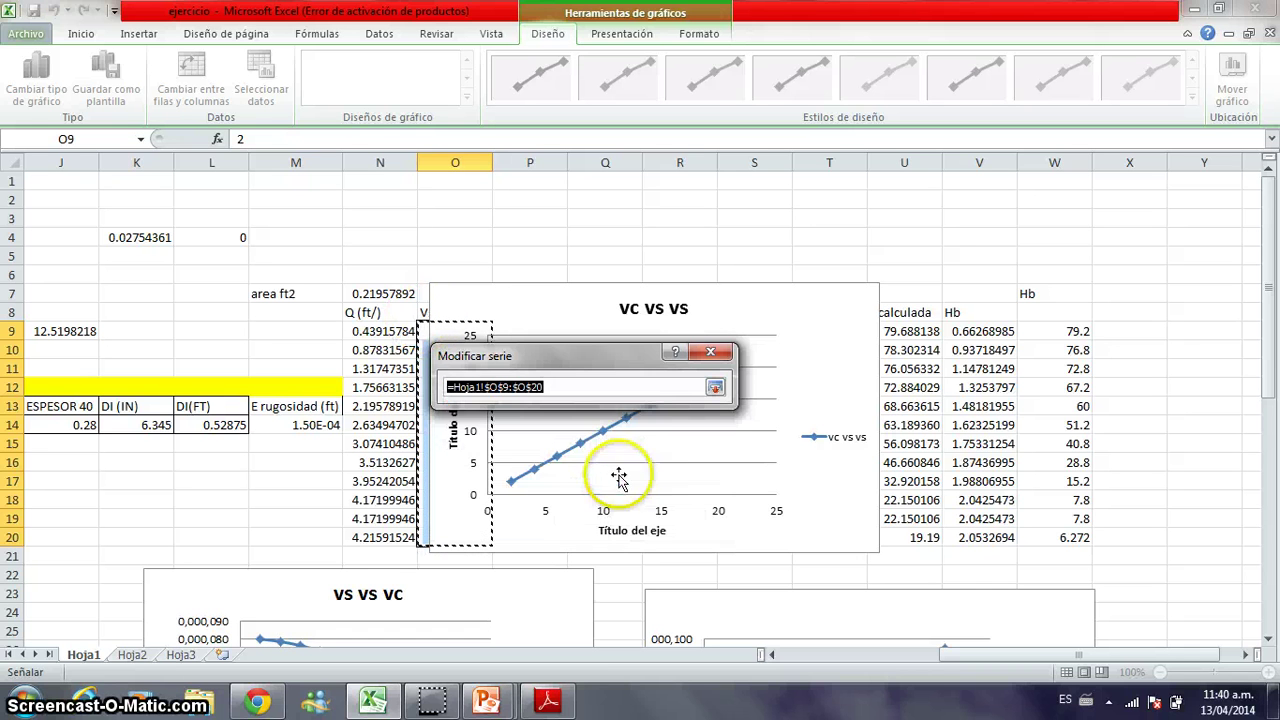
left_click(918, 324)
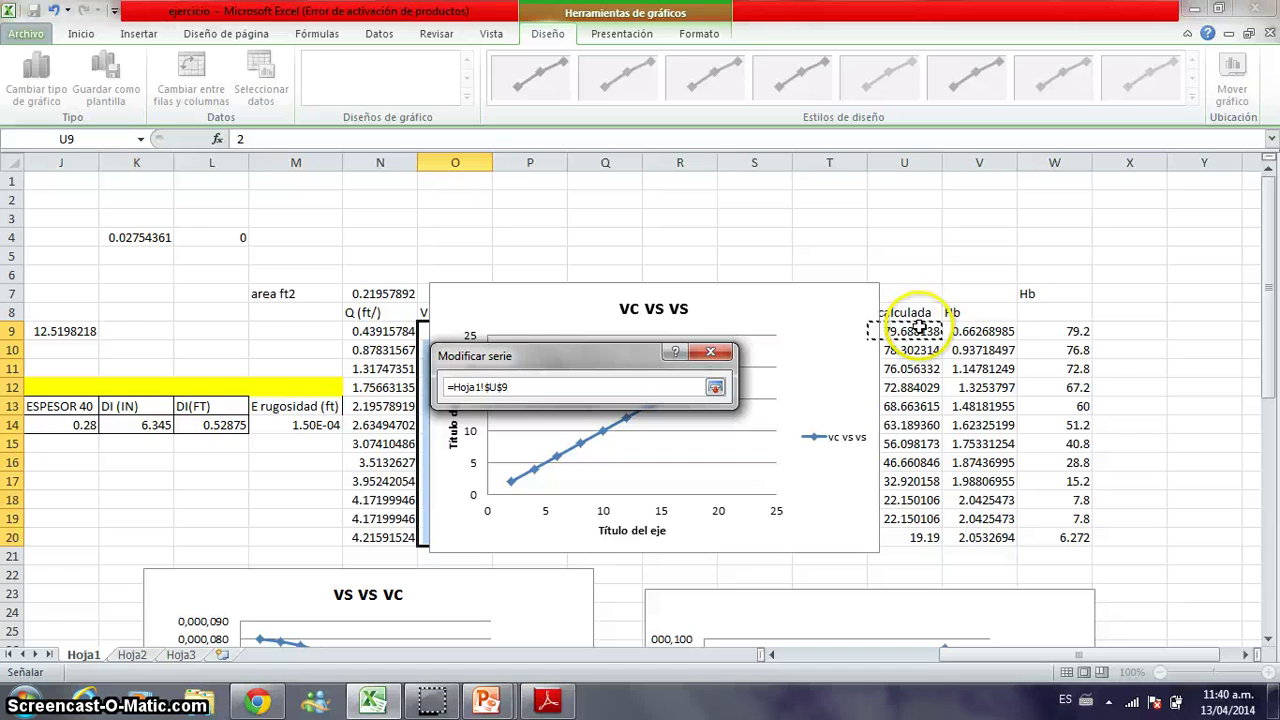
key("shift+Down")
key("shift+Down")
key("shift+Down")
key("shift+Down")
key("shift+Down")
key("shift+Down")
key("shift+Down")
key("shift+Down")
key("shift+Down")
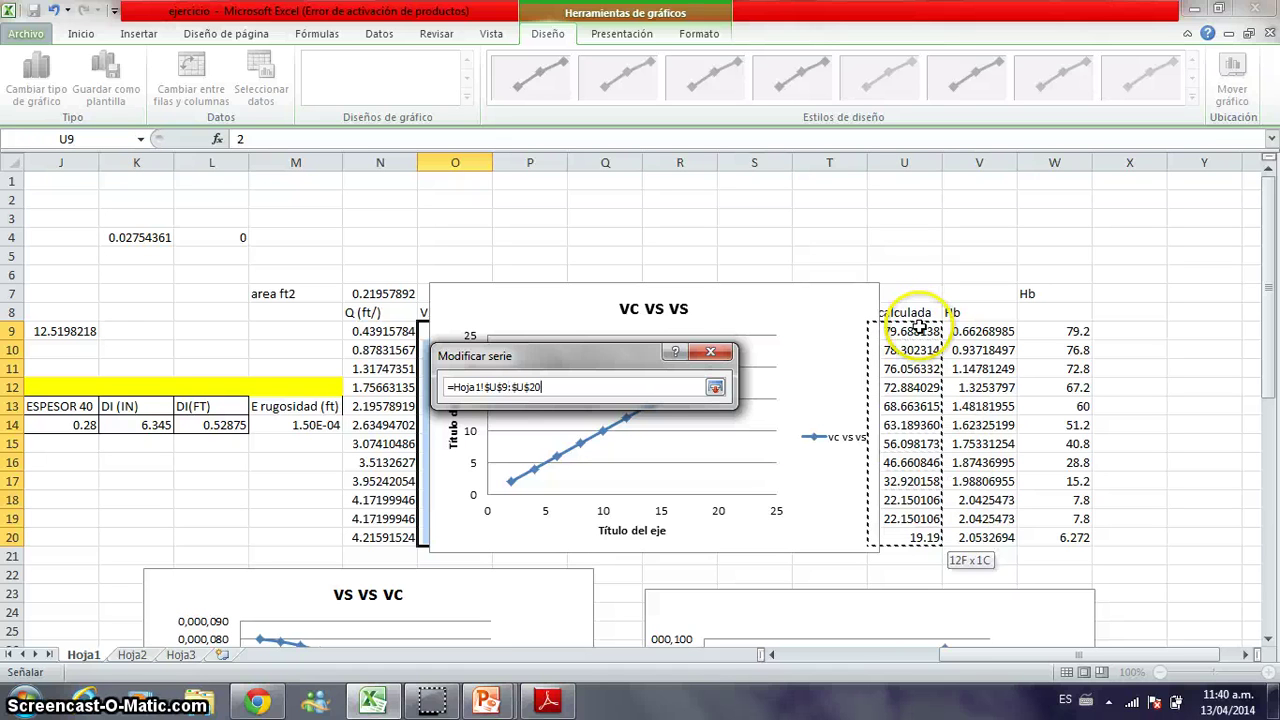
key("Return")
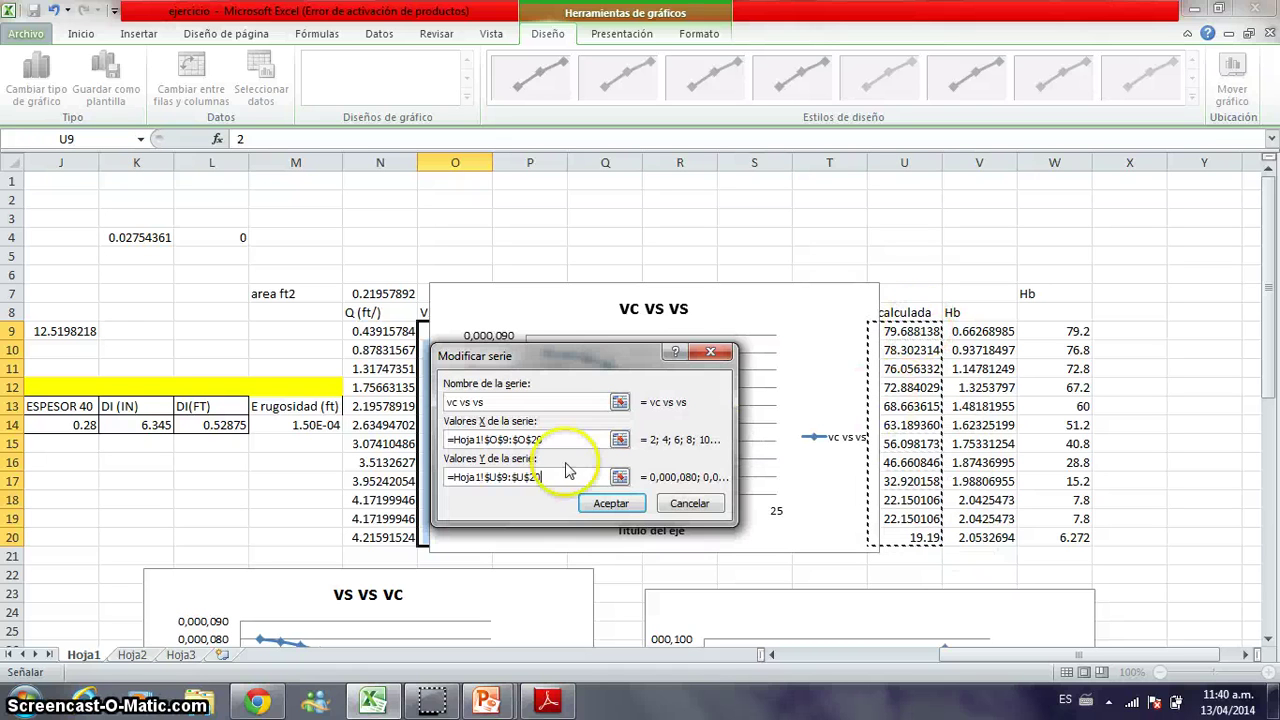
left_click(611, 503)
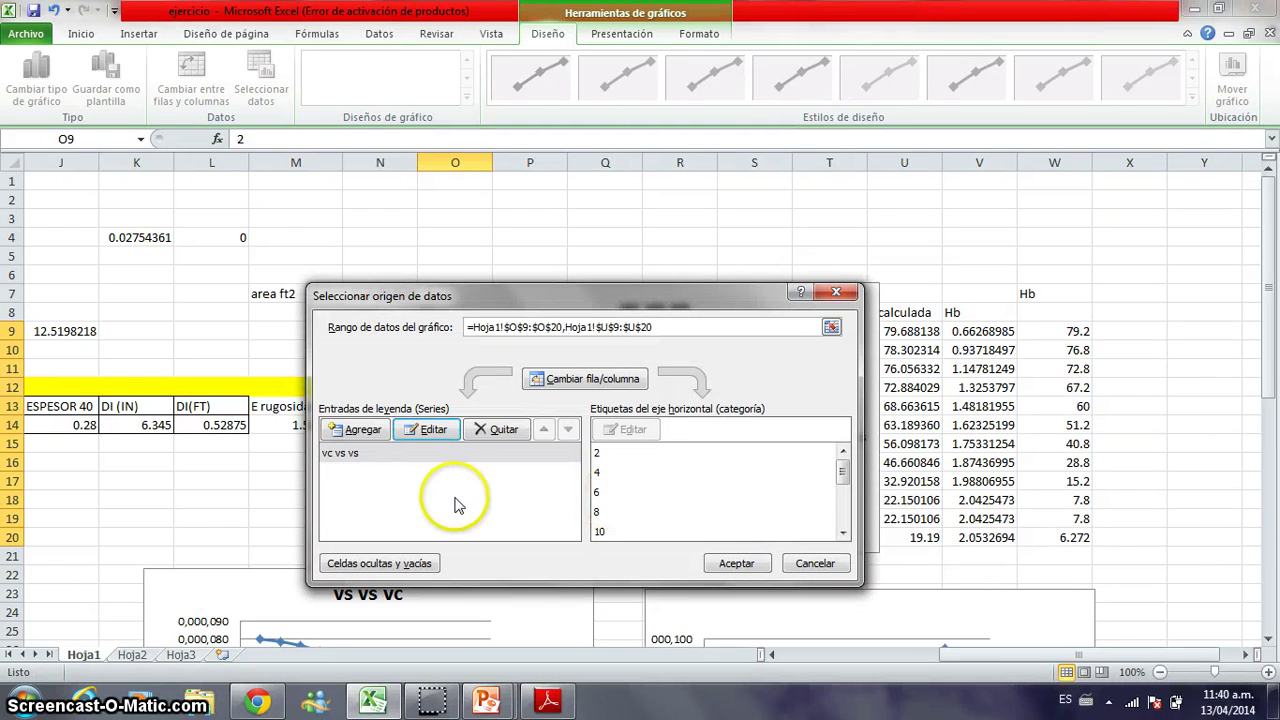
left_click(737, 561)
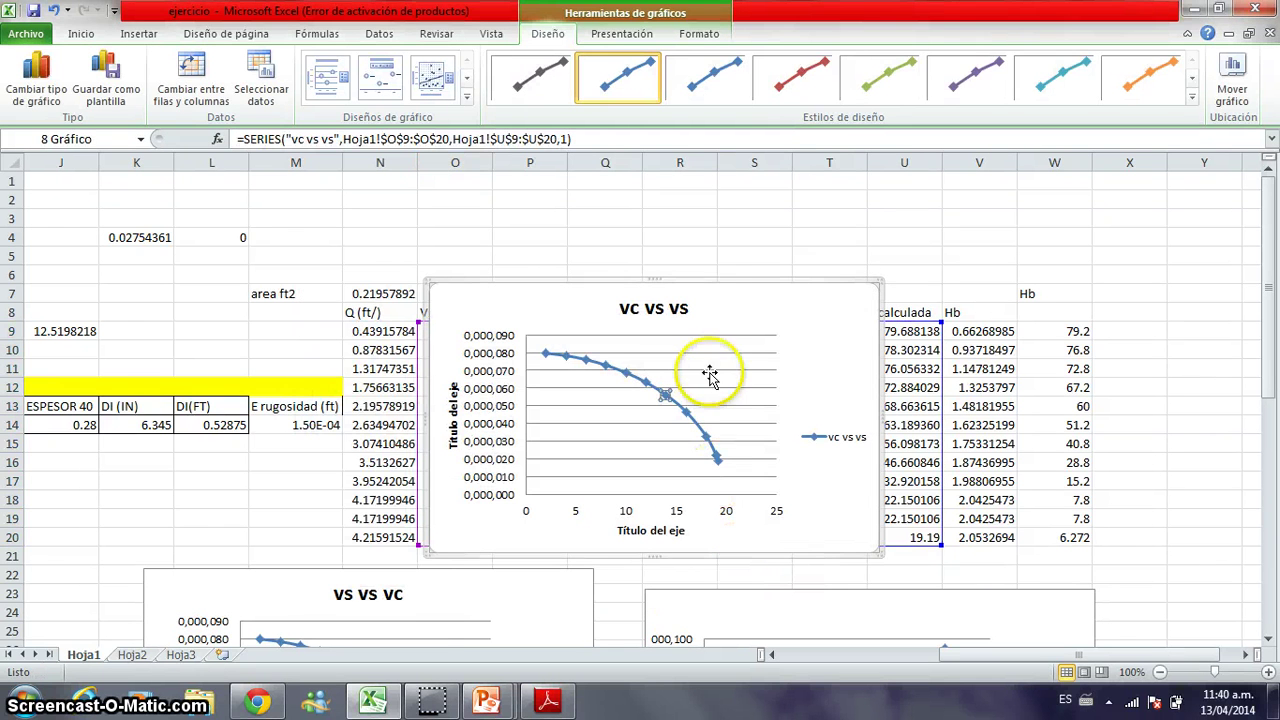
Step: Move the vc vs vs chart below the table, to the right of the existing charts, and reduce its height
left_click_drag(703, 281, 1190, 572)
left_click_drag(1255, 370, 1251, 443)
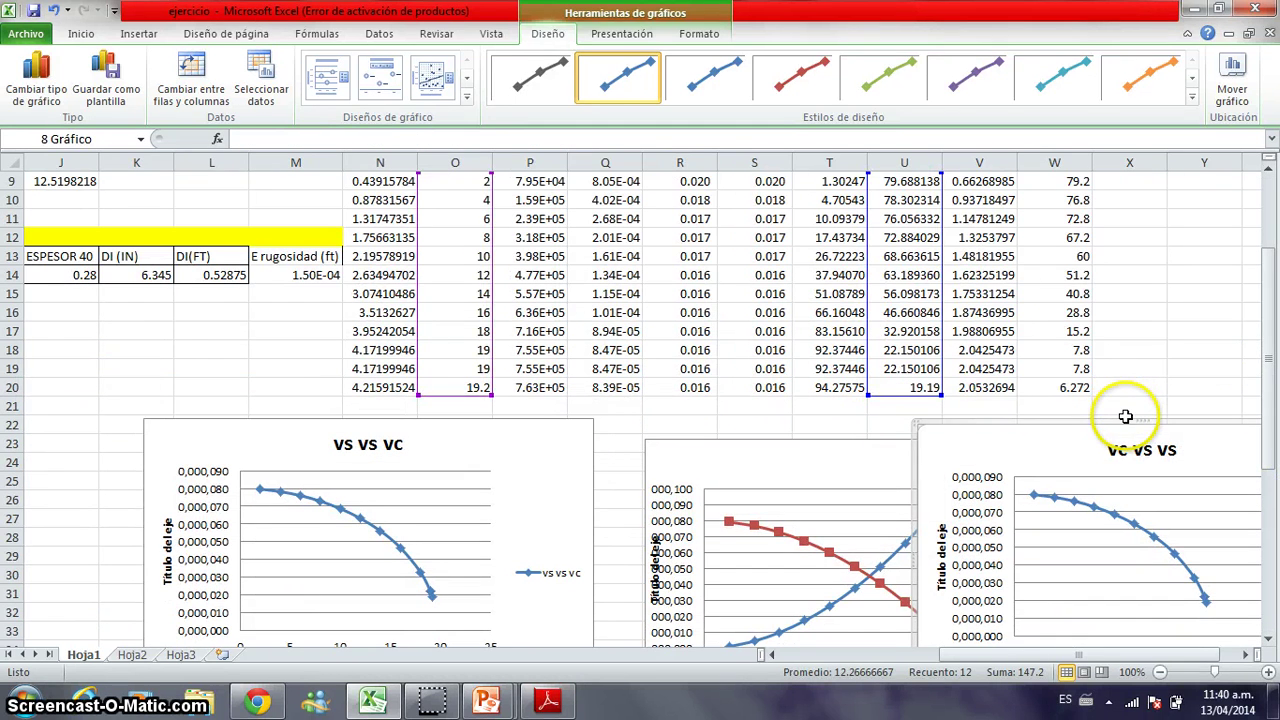
left_click_drag(1128, 420, 1052, 466)
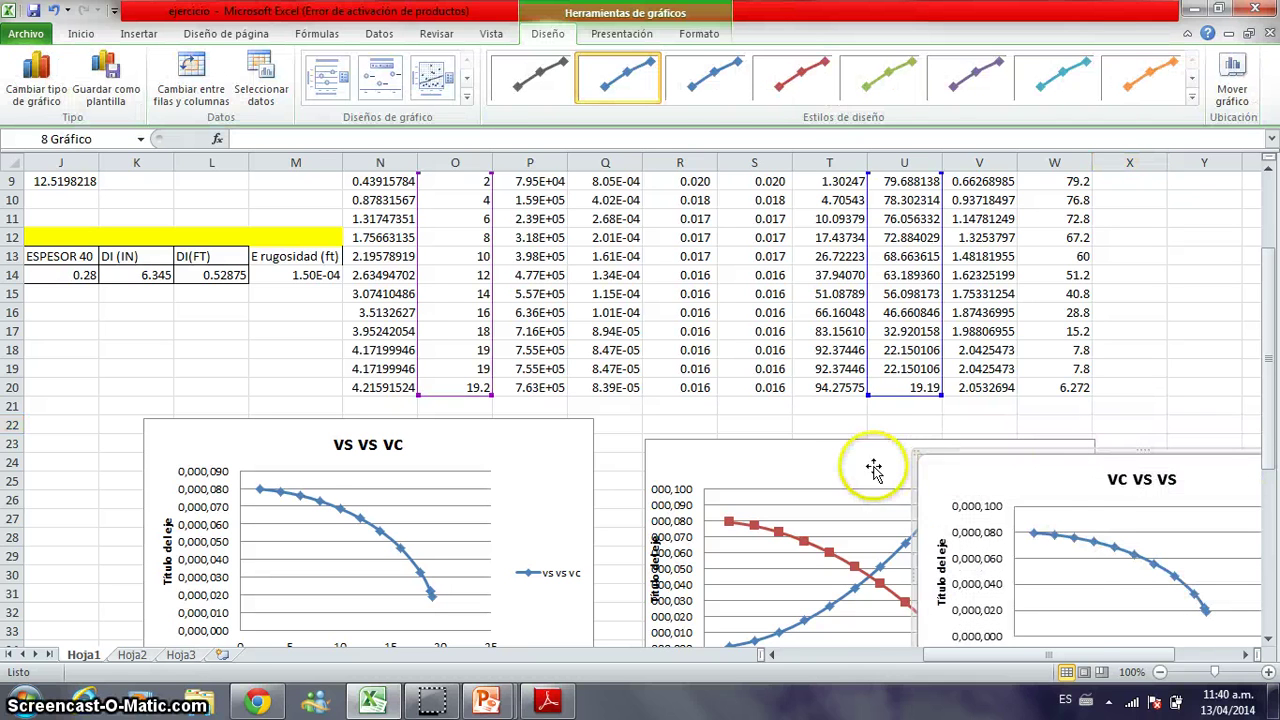
Step: Move the Q vs Hl and hbomba chart up over the middle of the table, leaving row 9 uncovered
left_click_drag(842, 446, 774, 416)
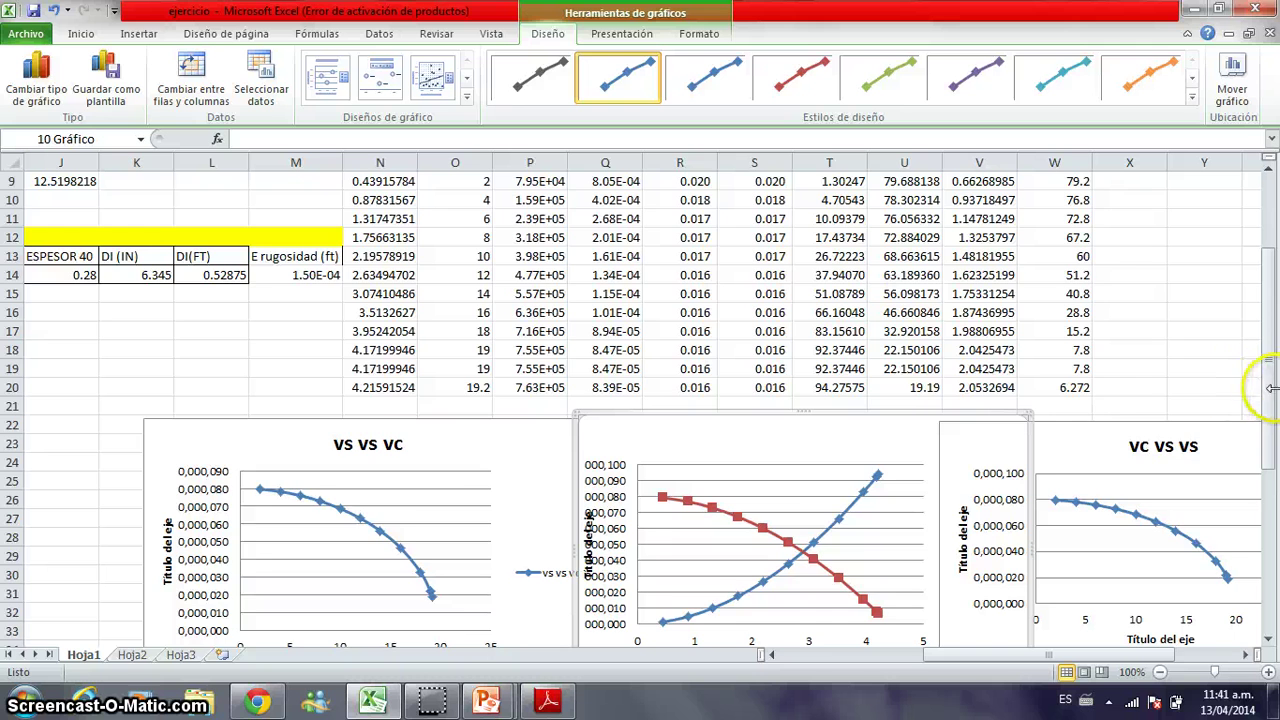
left_click_drag(1266, 377, 1274, 287)
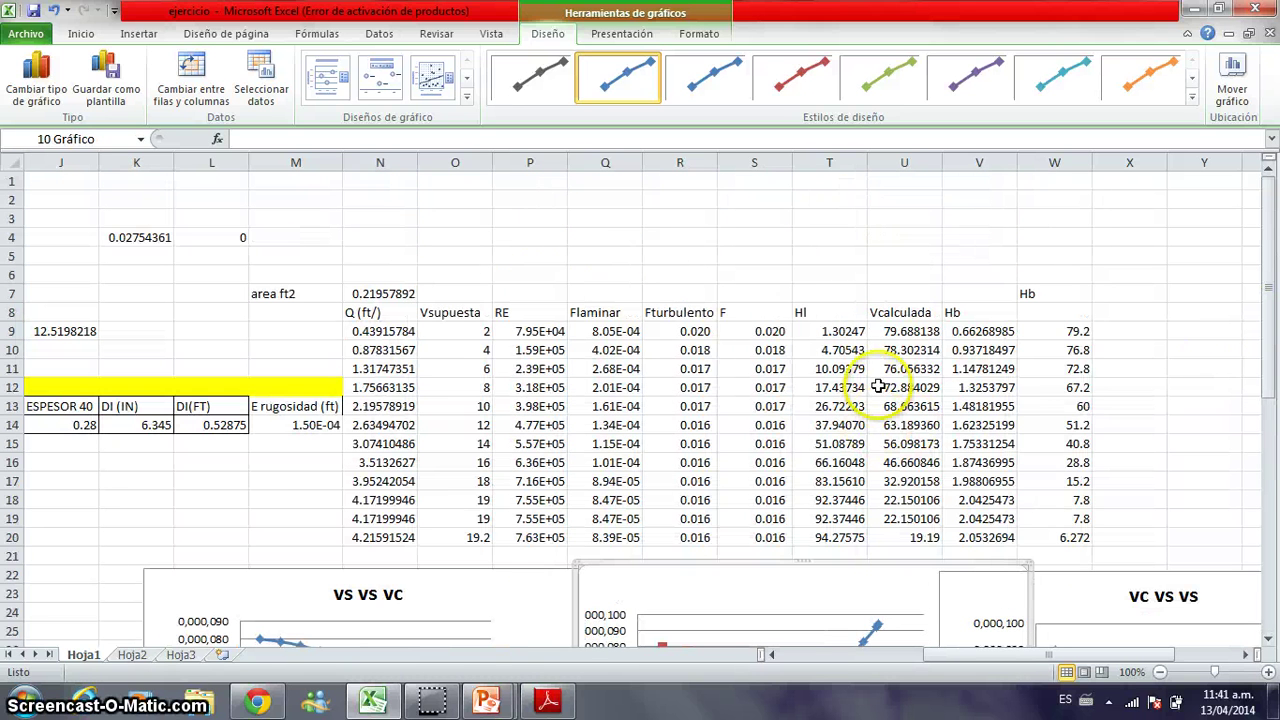
mouse_move(815, 556)
left_mouse_down()
mouse_move(740, 520)
mouse_move(664, 443)
mouse_move(636, 370)
left_mouse_up()
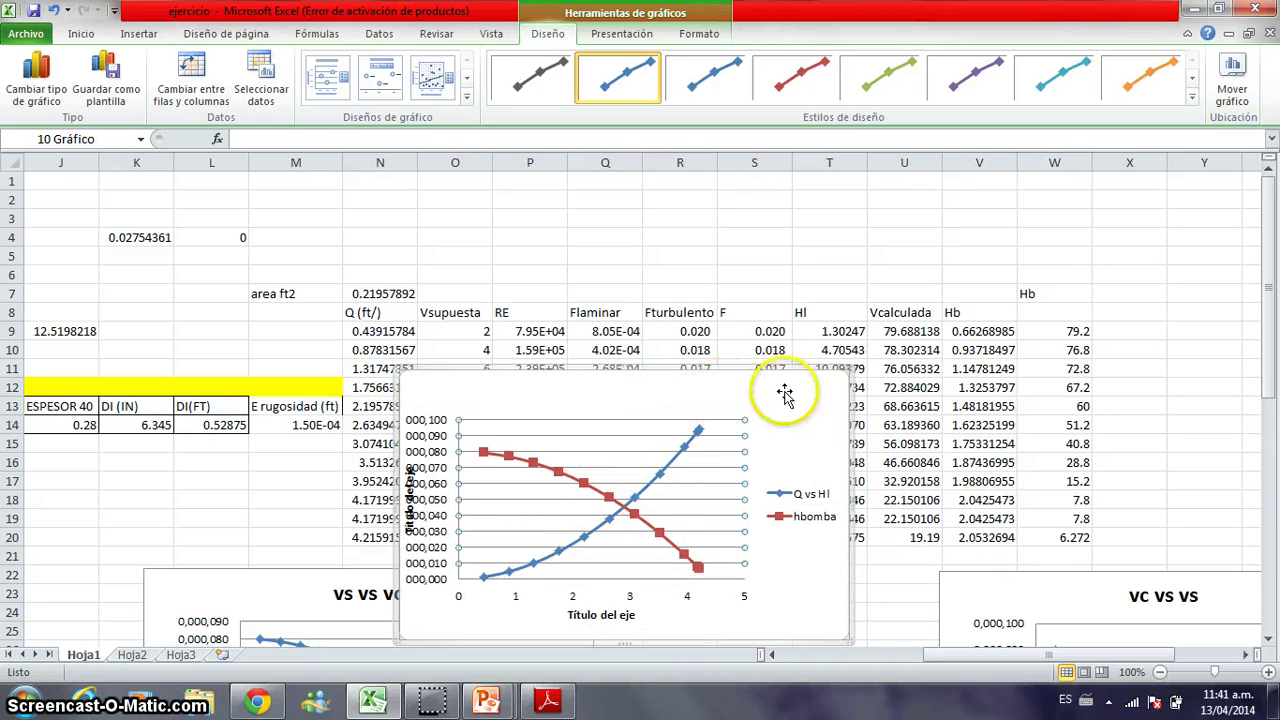
Step: Review the Hl formulas in column T, the pipe area formula in N7 and the flow formula in N9
left_click(935, 347)
left_click(930, 331)
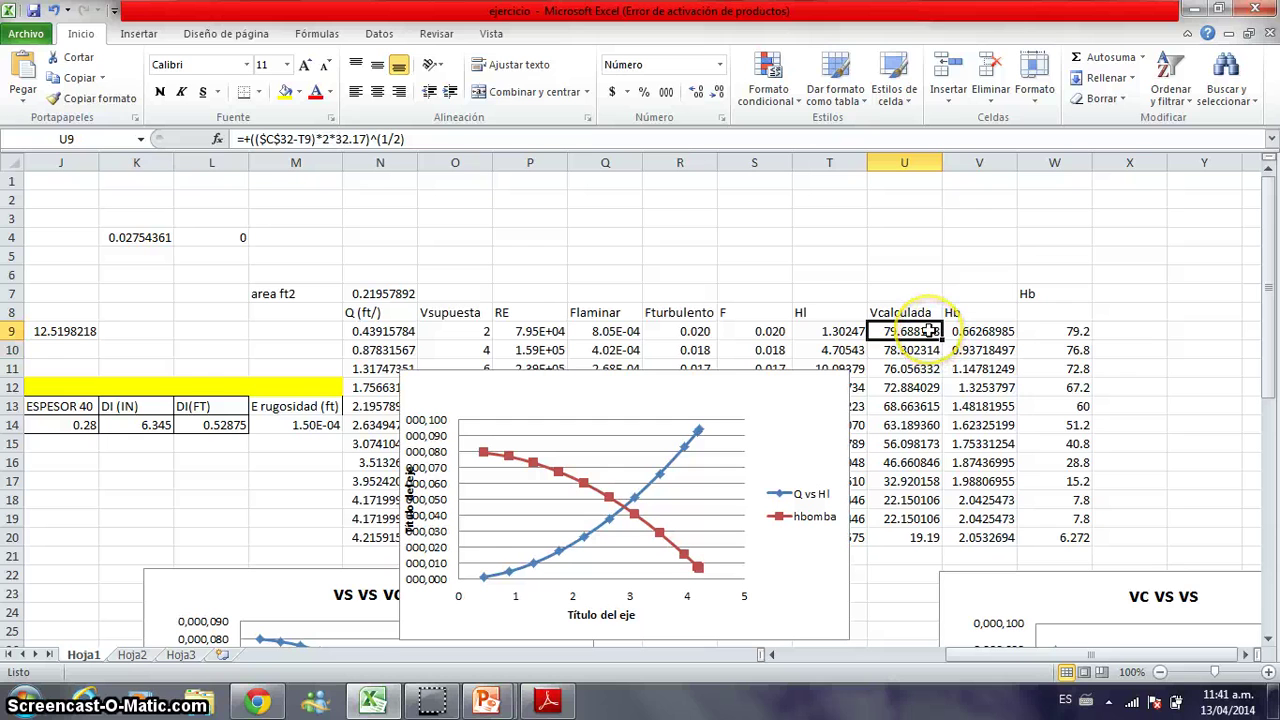
key("Left")
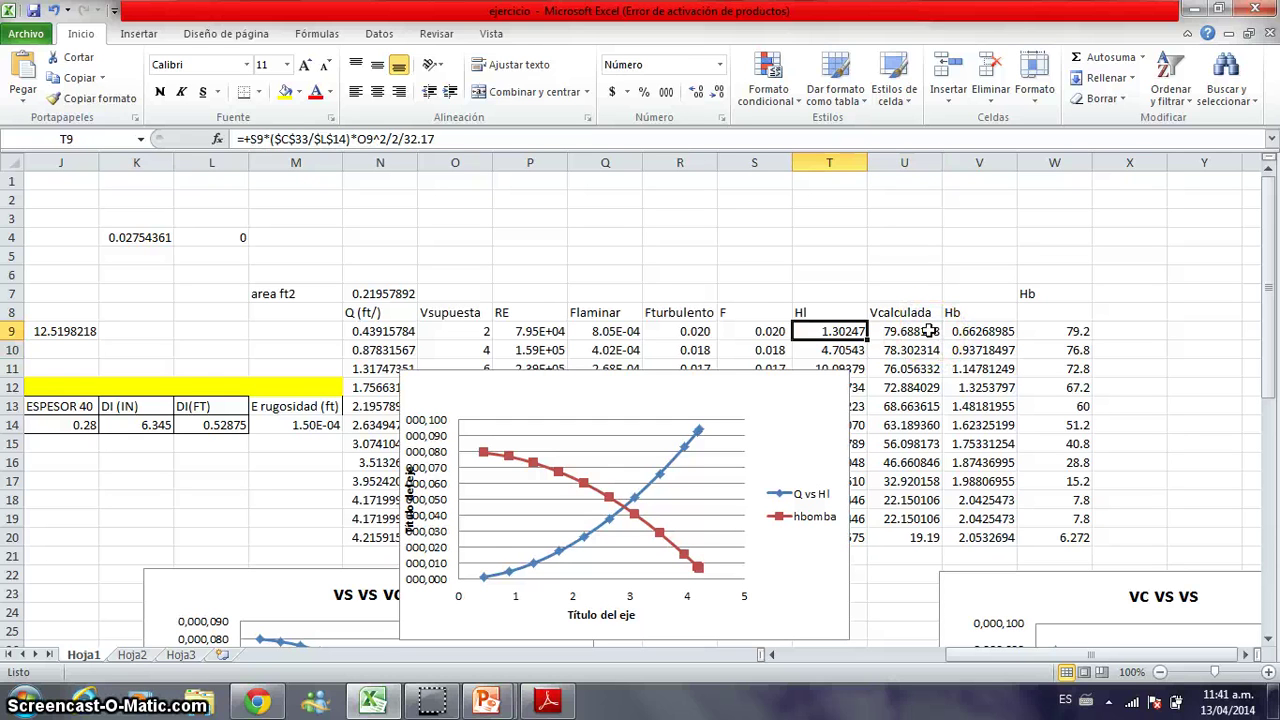
key("Down")
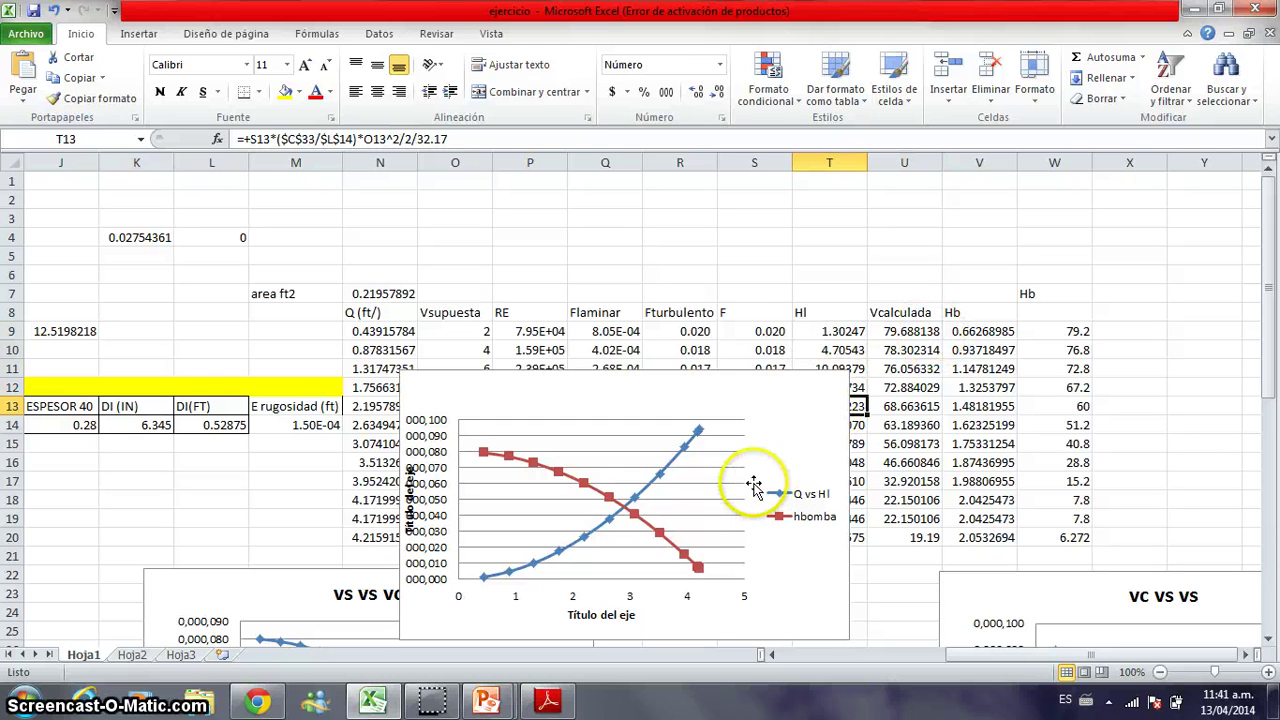
left_click(412, 331)
left_click(375, 294)
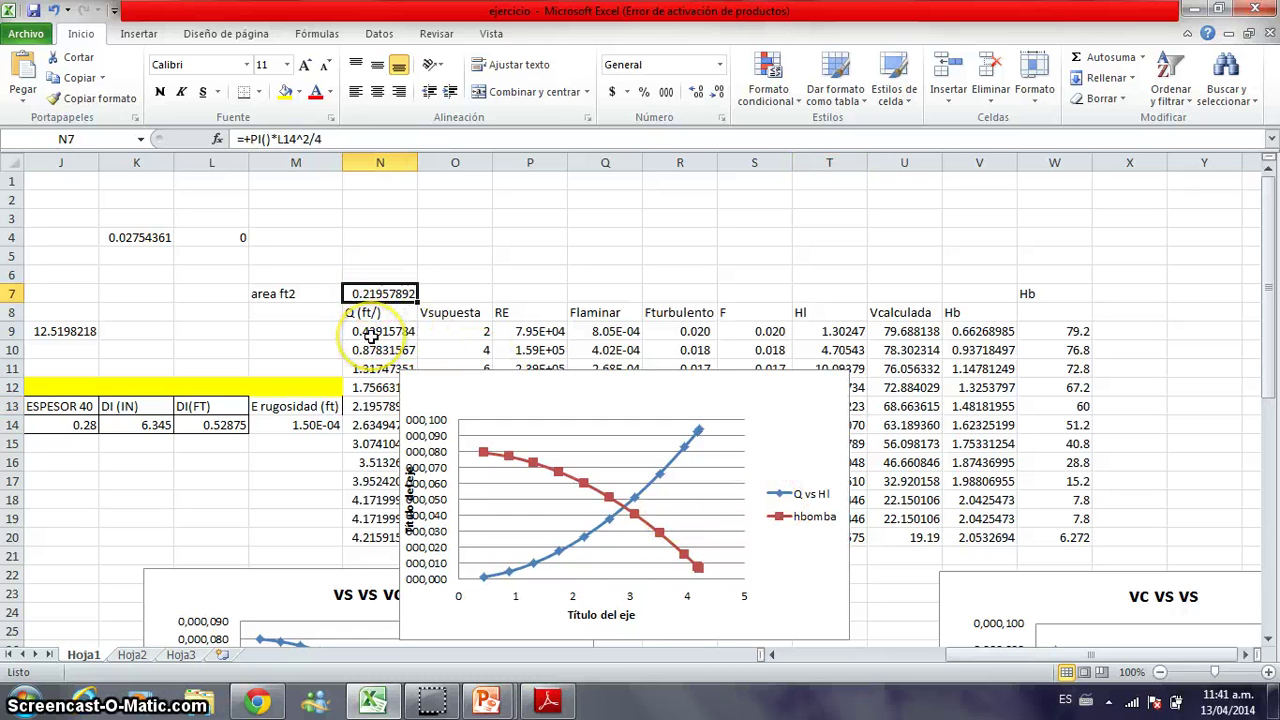
left_click(372, 336)
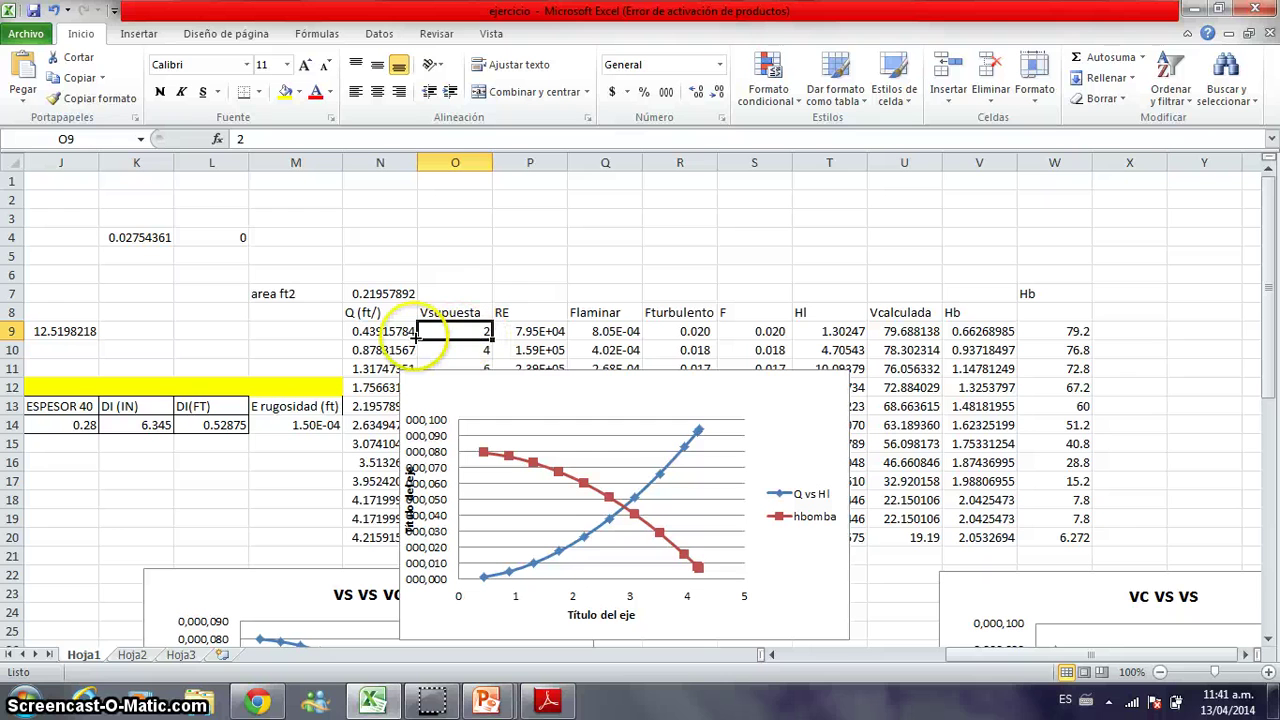
left_click(410, 335)
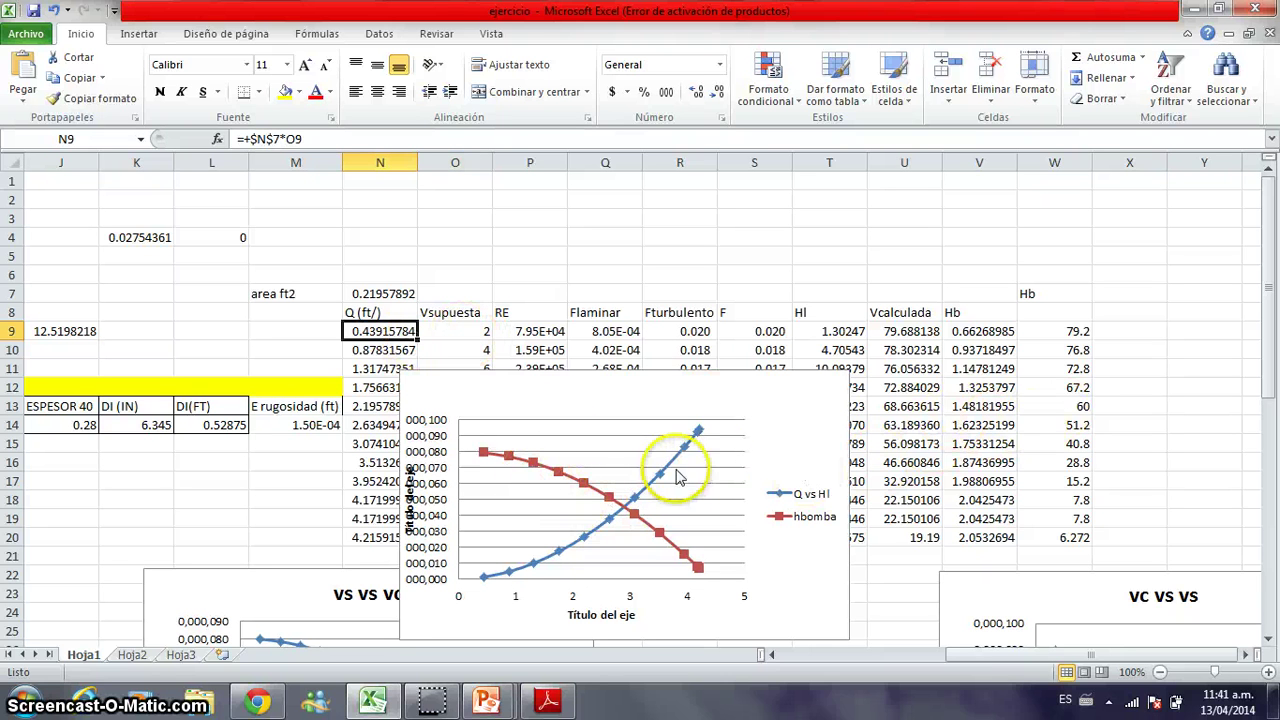
Step: Examine the hbomba curve together with its pump head formulas in column W and flow values in column N
left_click(545, 466)
left_click(1042, 399)
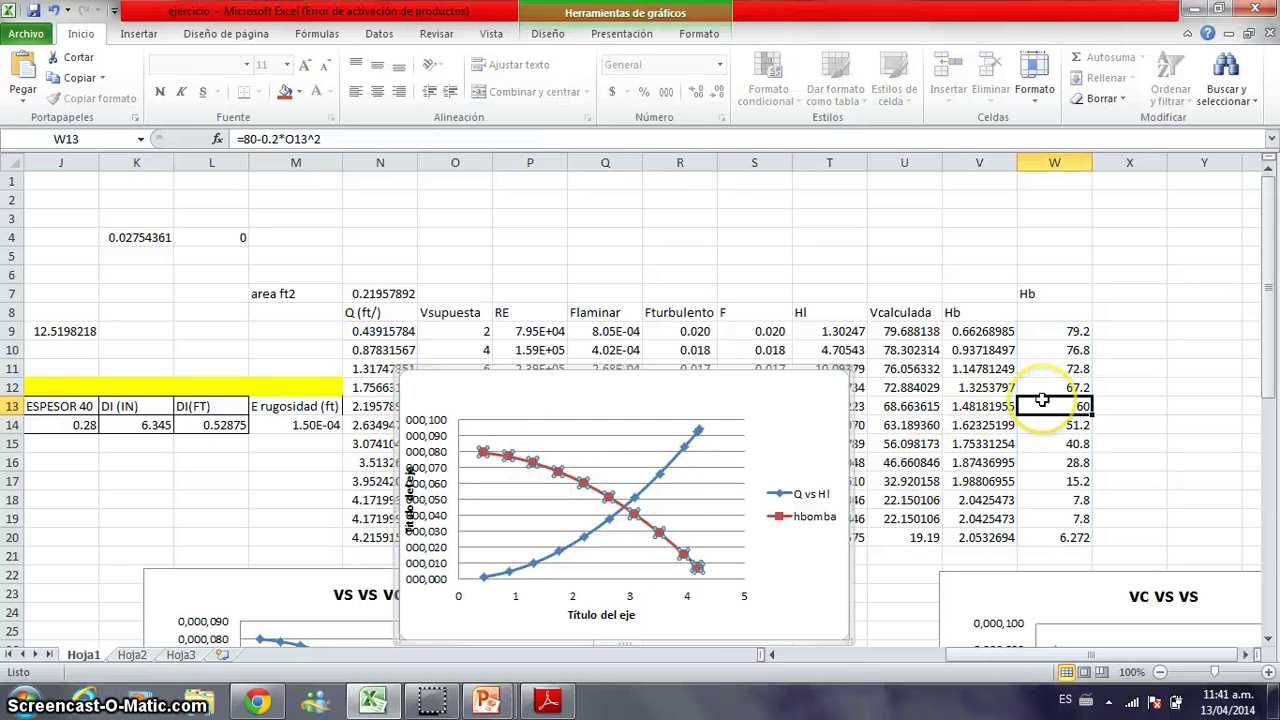
key("Up")
key("Up")
key("Up")
key("Up")
key("Up")
key("Up")
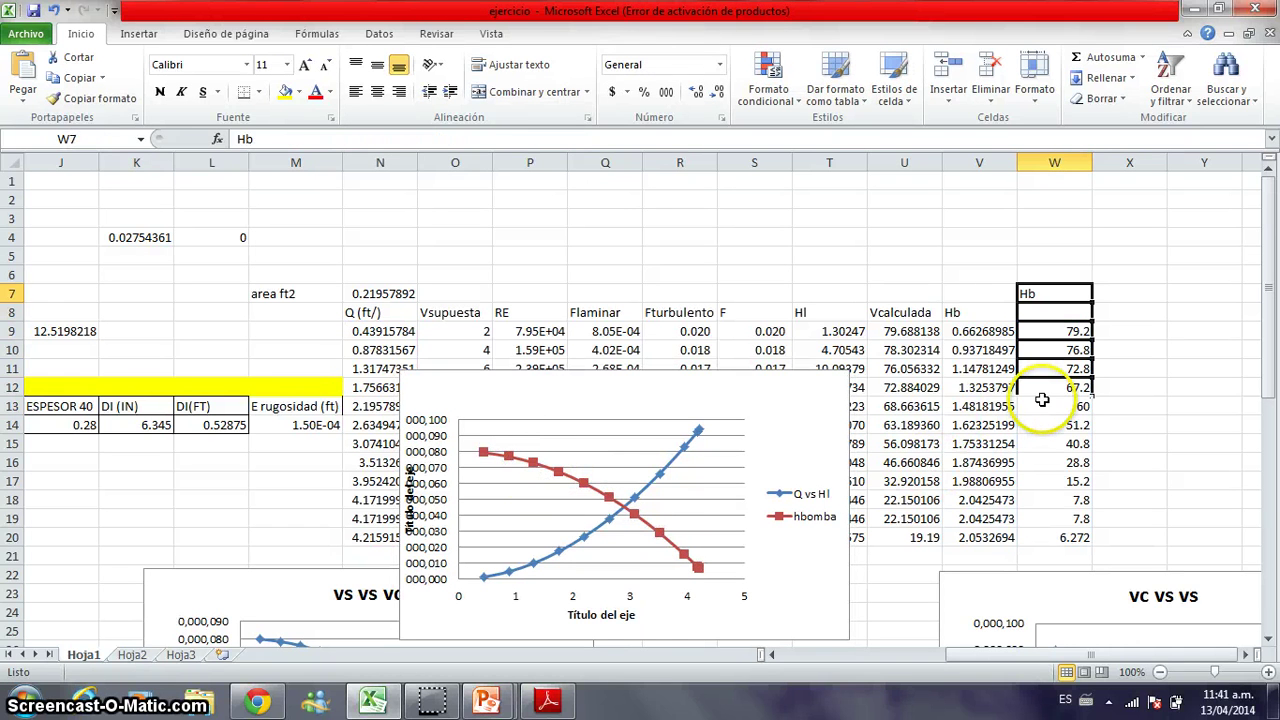
key("Down")
key("Down")
key("Down")
key("Down")
key("Down")
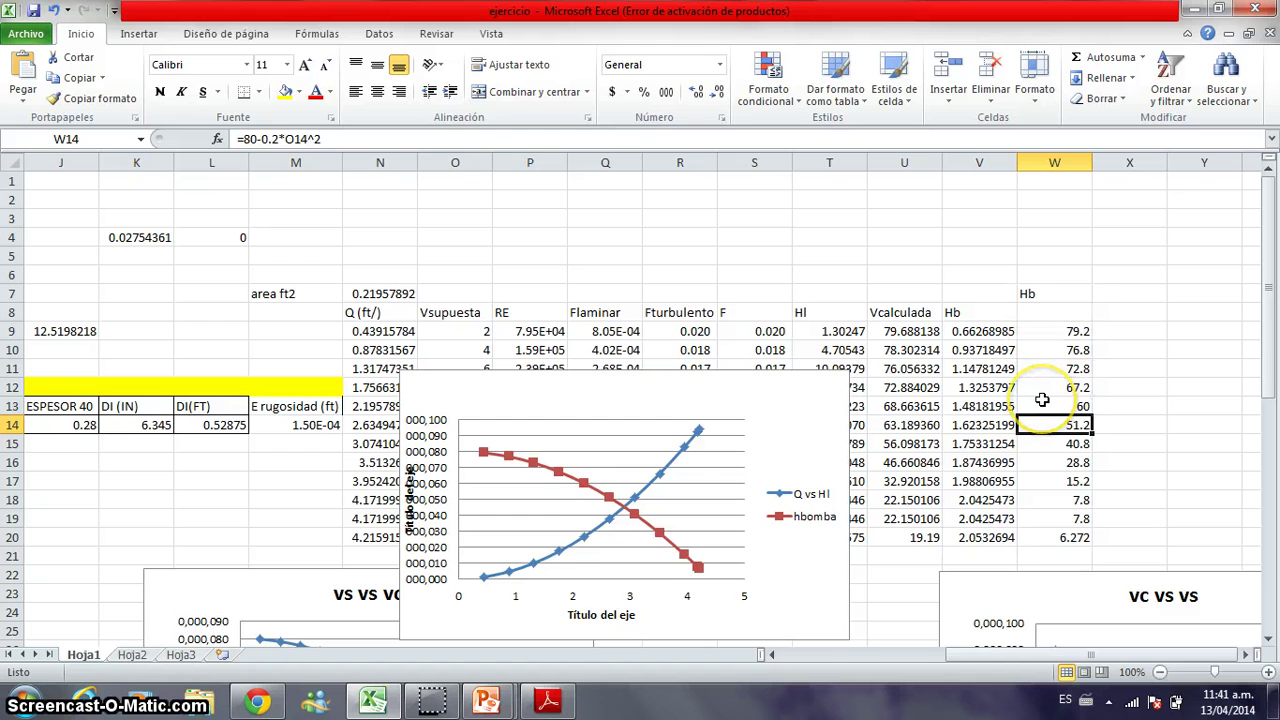
key("Up")
key("Up")
key("Up")
key("Up")
key("Up")
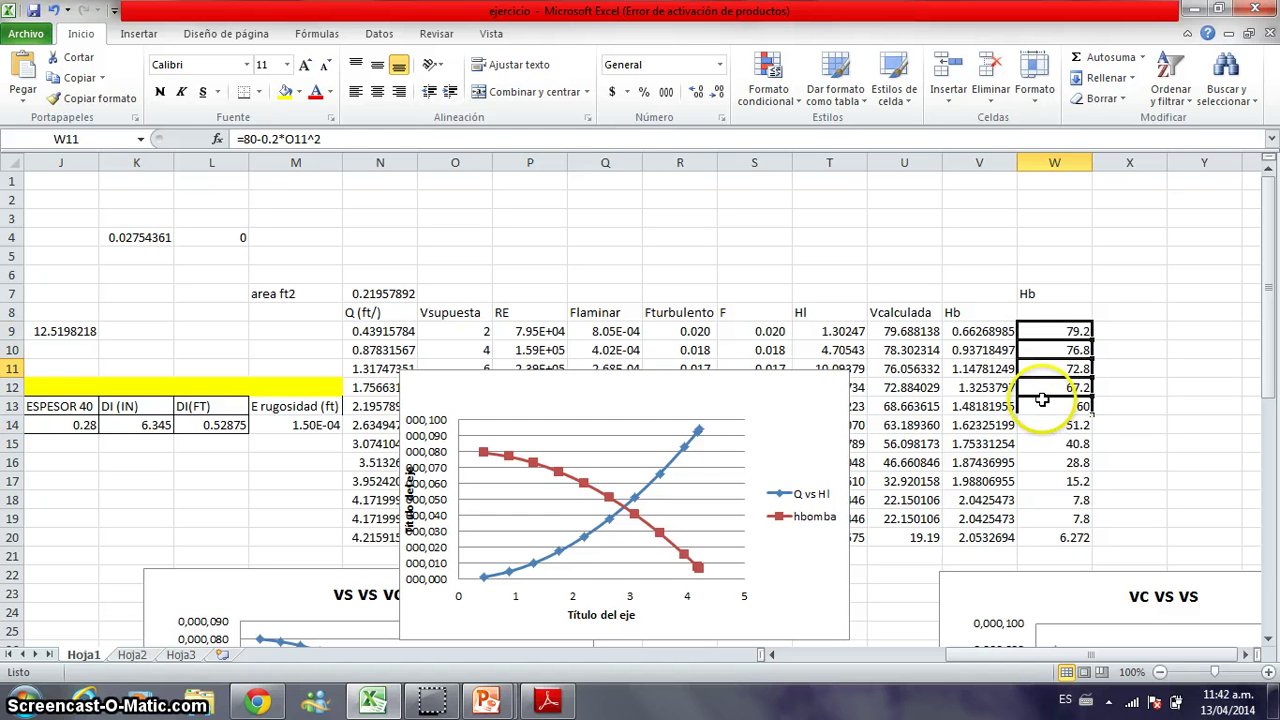
left_click(385, 350)
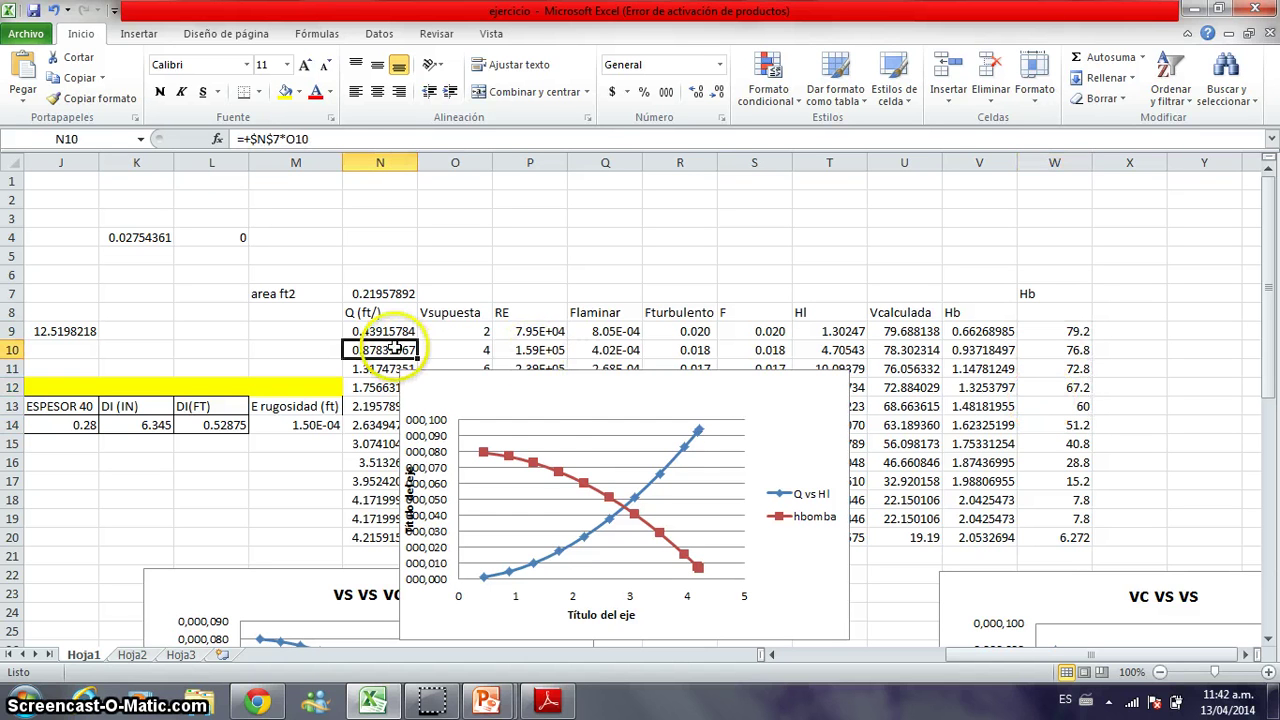
left_click(543, 470)
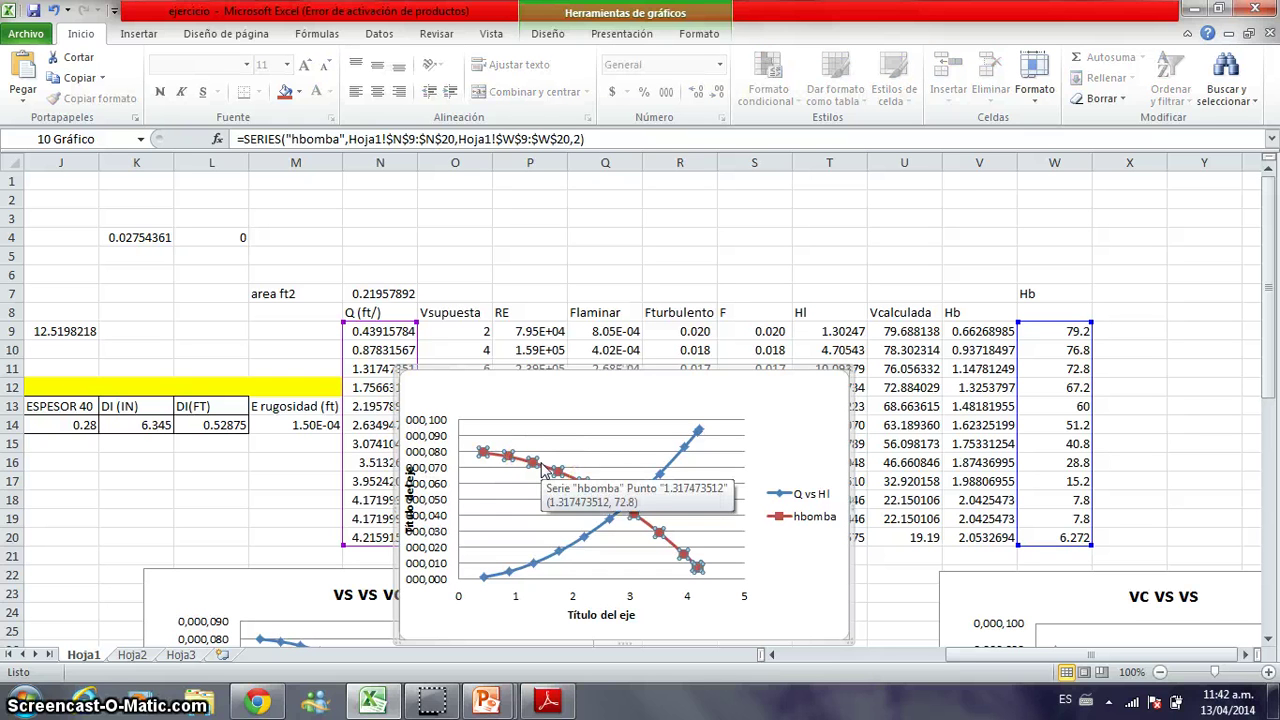